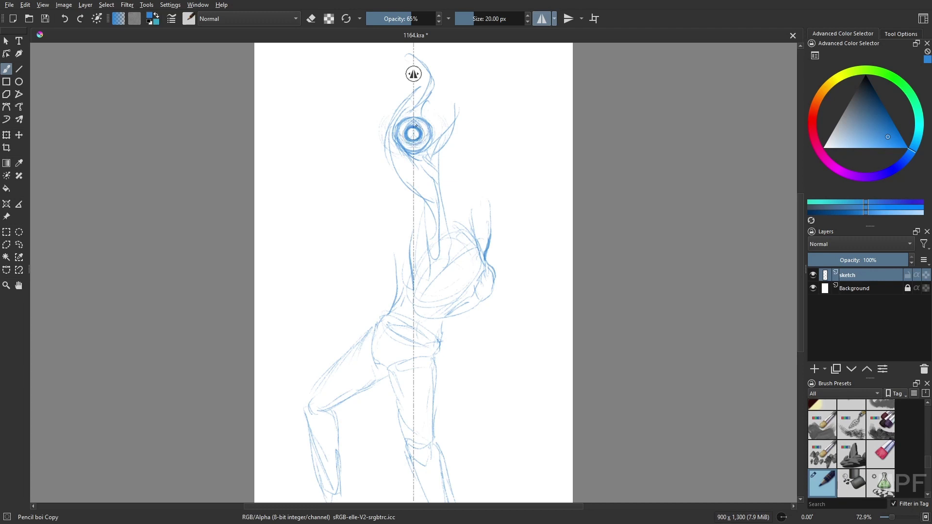
- Turn off horizontal mirroring and sketch flowing hair strands between the first eye and the shoulders
left_click(541, 18)
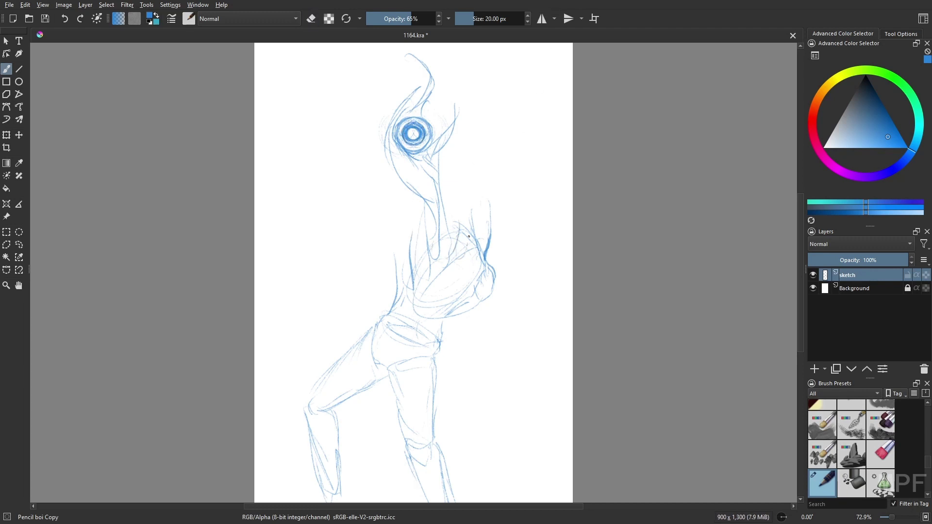
mouse_move(465, 165)
left_mouse_down()
mouse_move(473, 234)
mouse_move(422, 266)
left_mouse_up()
left_click_drag(388, 165, 383, 276)
left_click_drag(486, 184, 478, 237)
- Sketch the figure's hanging arm from the shoulder down to the hand in blue pencil
left_click_drag(492, 282, 452, 403)
mouse_move(473, 328)
left_mouse_down()
mouse_move(454, 398)
mouse_move(475, 289)
left_mouse_up()
right_click(482, 304)
left_click(537, 321)
left_click_drag(491, 311, 495, 245)
- Sketch the hair mass's curved left contour and two more eyes, one near each side of the hair
left_click_drag(398, 277, 354, 208)
left_click_drag(369, 104, 335, 214)
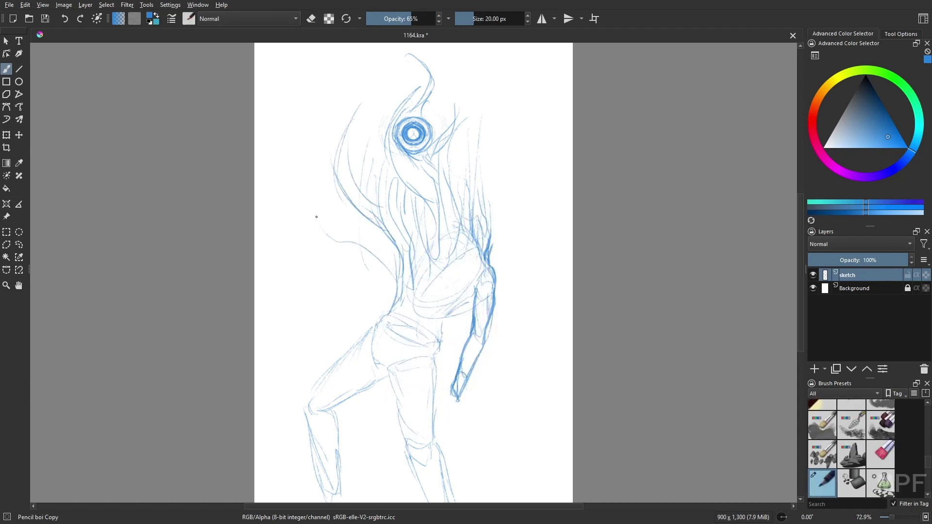
left_click_drag(483, 154, 499, 218)
left_click_drag(353, 213, 374, 233)
left_click_drag(502, 135, 484, 142)
left_click_drag(480, 170, 491, 204)
left_click_drag(483, 136, 485, 231)
left_click_drag(479, 170, 488, 250)
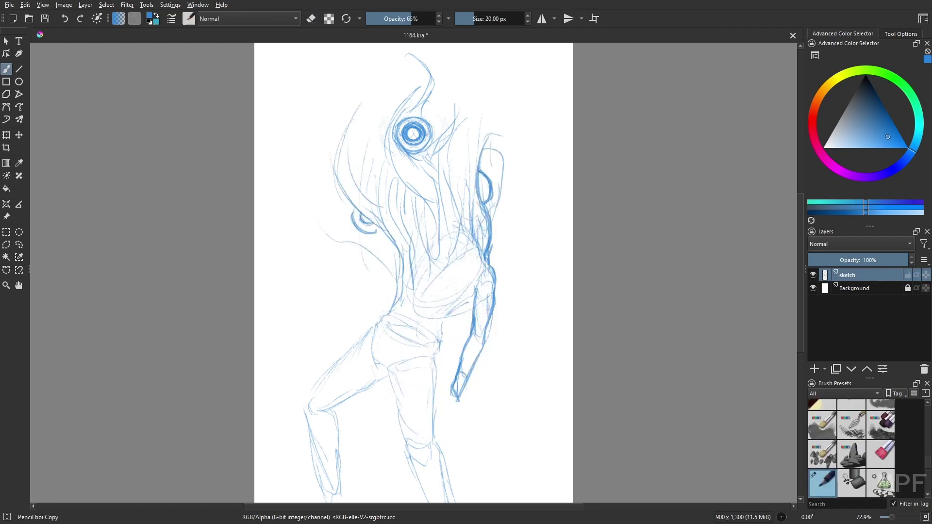
- Sketch a tuft with another eye at the hair's upper right, plus pointed hair tips over the chest
left_click_drag(503, 72, 453, 155)
mouse_move(478, 83)
left_mouse_down()
mouse_move(485, 102)
mouse_move(484, 60)
left_mouse_up()
left_click_drag(523, 98, 503, 141)
mouse_move(507, 189)
left_mouse_down()
mouse_move(493, 228)
mouse_move(429, 292)
left_mouse_up()
mouse_move(437, 271)
left_mouse_down()
mouse_move(398, 303)
mouse_move(390, 334)
left_mouse_up()
left_click_drag(441, 287, 431, 303)
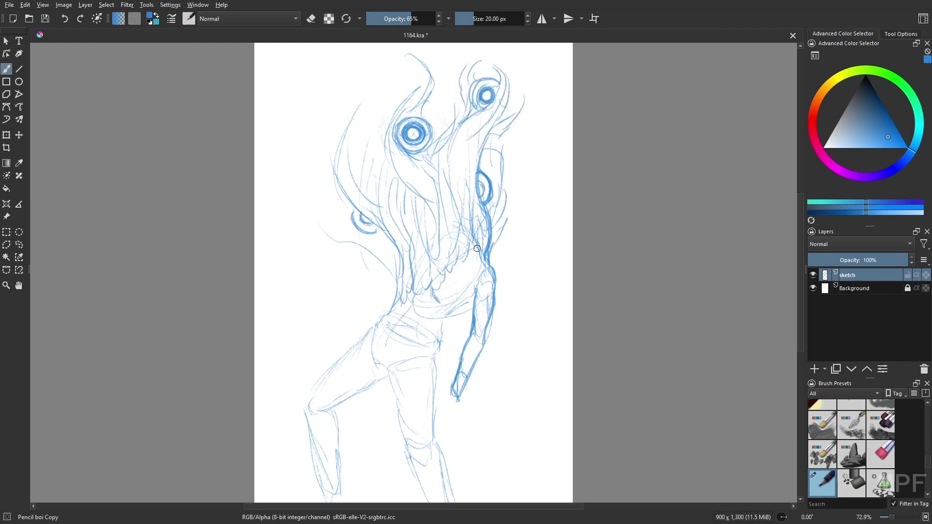
- Reinforce the bent leg's lower contour and sketch loose outer strands on both sides of the hair
mouse_move(339, 402)
left_mouse_down()
mouse_move(335, 493)
mouse_move(319, 502)
left_mouse_up()
left_click_drag(396, 274, 388, 306)
left_click_drag(361, 126, 352, 194)
left_click_drag(386, 63, 325, 187)
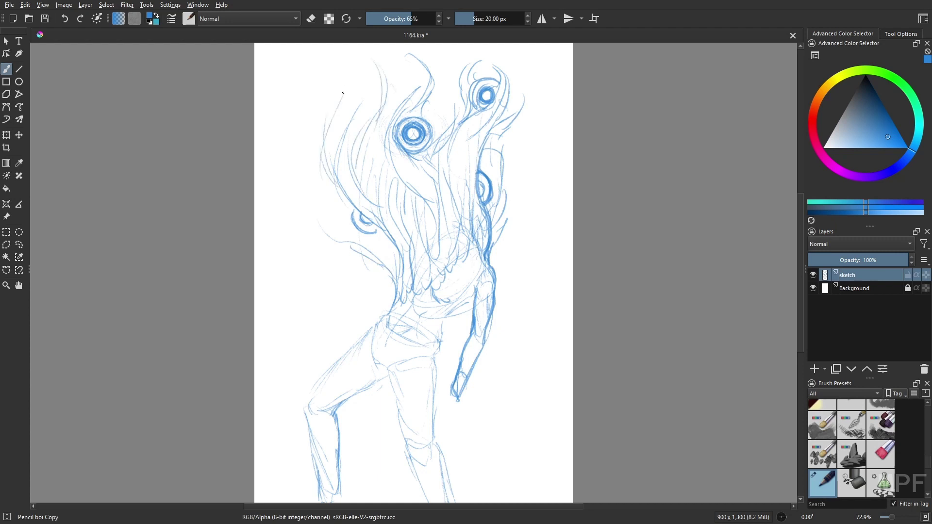
left_click_drag(335, 104, 320, 194)
left_click_drag(354, 221, 326, 228)
left_click_drag(391, 267, 379, 294)
left_click_drag(520, 150, 513, 190)
left_click_drag(516, 189, 500, 226)
left_click_drag(478, 240, 459, 262)
- Sketch the hand with its fingers and a pair of ragged-edged shorts around the hips
mouse_move(450, 388)
left_mouse_down()
mouse_move(457, 400)
mouse_move(450, 413)
left_mouse_up()
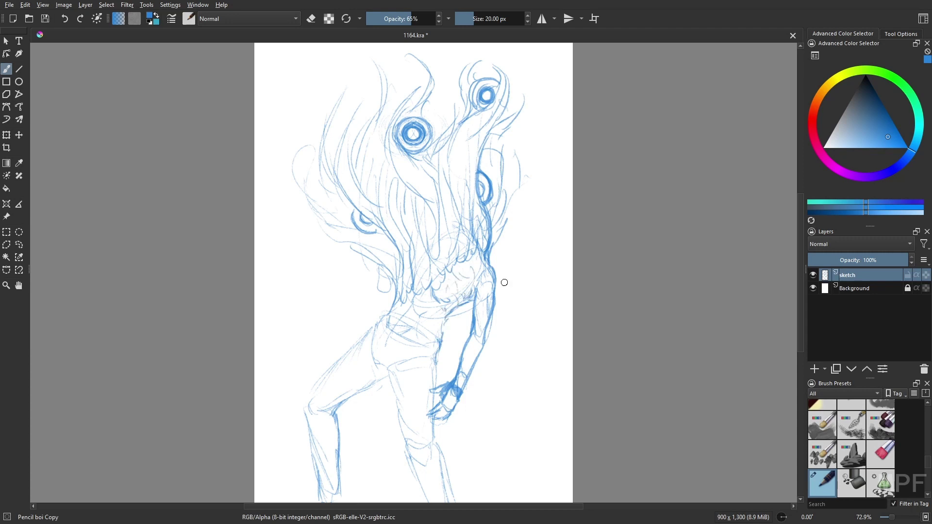
mouse_move(389, 312)
left_mouse_down()
mouse_move(358, 339)
mouse_move(340, 357)
left_mouse_up()
mouse_move(360, 356)
left_mouse_down()
mouse_move(413, 358)
mouse_move(384, 370)
mouse_move(415, 399)
left_mouse_up()
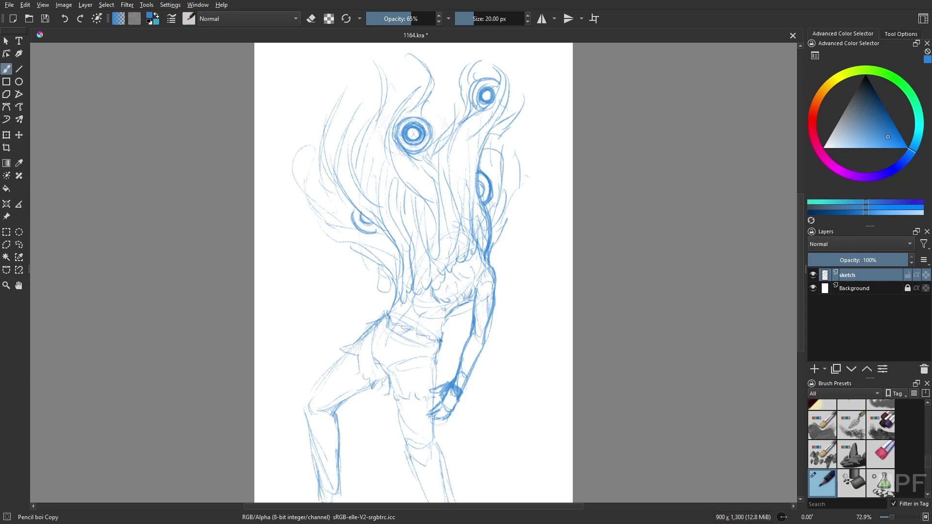
- Sketch taller flame tips, small wisps floating around the hair, and a jagged hairline across the shoulders
left_click_drag(434, 145, 425, 56)
left_click_drag(412, 43, 386, 90)
left_click_drag(316, 97, 318, 81)
left_click_drag(358, 97, 359, 82)
left_click_drag(347, 289, 328, 274)
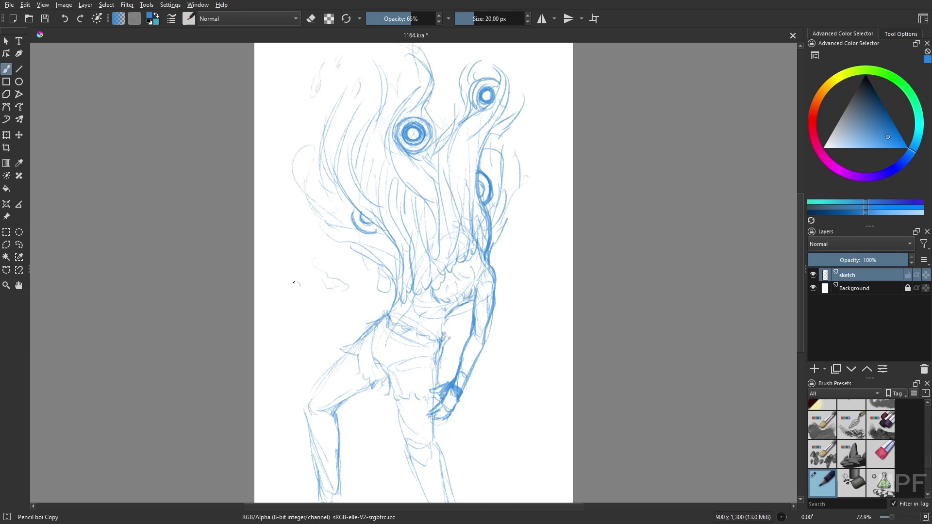
left_click_drag(529, 236, 510, 264)
left_click_drag(543, 210, 542, 194)
mouse_move(466, 245)
left_mouse_down()
mouse_move(423, 289)
mouse_move(386, 300)
left_mouse_up()
- Add a new paint layer named body above the sketch layer
key("Insert")
double_click(851, 274)
type("body")
key("Return")
- Choose a muted grey-brown and outline the legs, arm and hand over the sketch, undoing the last finger stroke
right_click(637, 372)
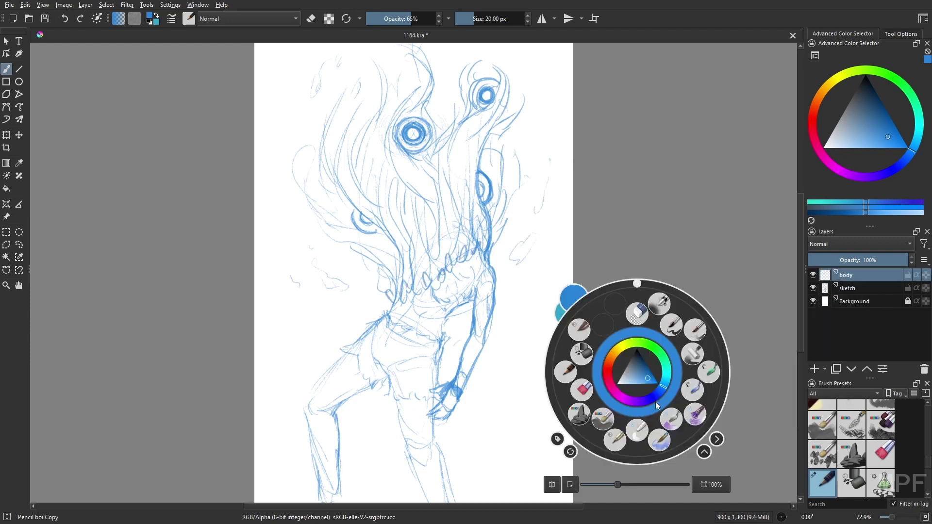
left_click(597, 330)
left_click(820, 97)
left_click(849, 118)
mouse_move(320, 500)
left_mouse_down()
mouse_move(315, 385)
mouse_move(396, 302)
mouse_move(485, 245)
mouse_move(485, 335)
mouse_move(460, 394)
mouse_move(455, 305)
mouse_move(435, 392)
mouse_move(336, 486)
mouse_move(337, 501)
left_mouse_up()
left_click_drag(390, 378, 434, 502)
left_click_drag(435, 392, 453, 501)
mouse_move(442, 407)
left_mouse_down()
mouse_move(450, 424)
mouse_move(436, 410)
mouse_move(444, 385)
mouse_move(451, 413)
left_mouse_up()
key("ctrl+z")
- Complete the body outline with the Basic-5 Size brush at 40 px and fill the silhouette with grey-brown
right_click(492, 372)
left_click(492, 298)
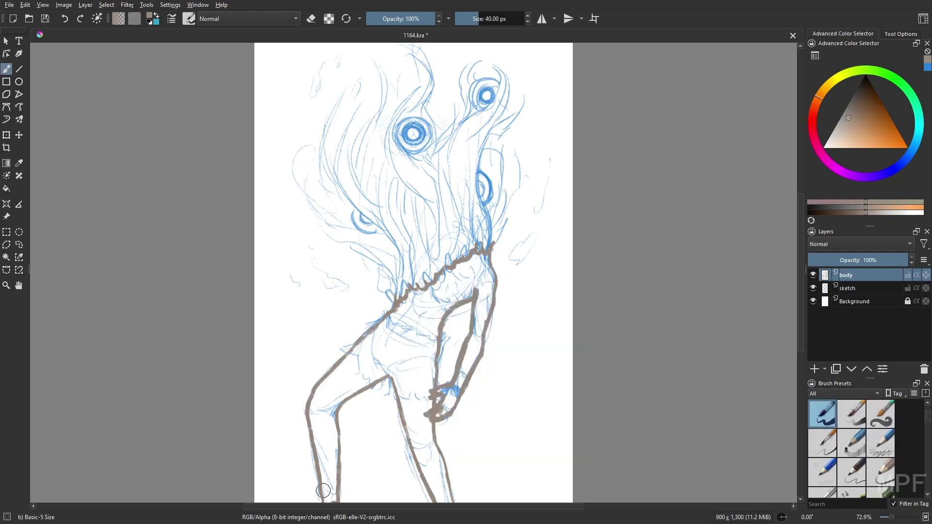
mouse_move(321, 502)
left_mouse_down()
mouse_move(320, 464)
mouse_move(392, 317)
mouse_move(444, 271)
mouse_move(483, 257)
mouse_move(486, 316)
mouse_move(435, 415)
mouse_move(452, 386)
mouse_move(433, 397)
mouse_move(433, 370)
mouse_move(478, 287)
left_mouse_up()
left_click_drag(392, 376, 437, 502)
mouse_move(344, 433)
left_mouse_down()
mouse_move(391, 377)
mouse_move(399, 386)
left_mouse_up()
key("f")
left_click(412, 340)
- Outline the flame-shaped hair locks in dark red with the RGBA 06 Rock brush at 20.30 px
key("b")
left_click(874, 110)
key("slash")
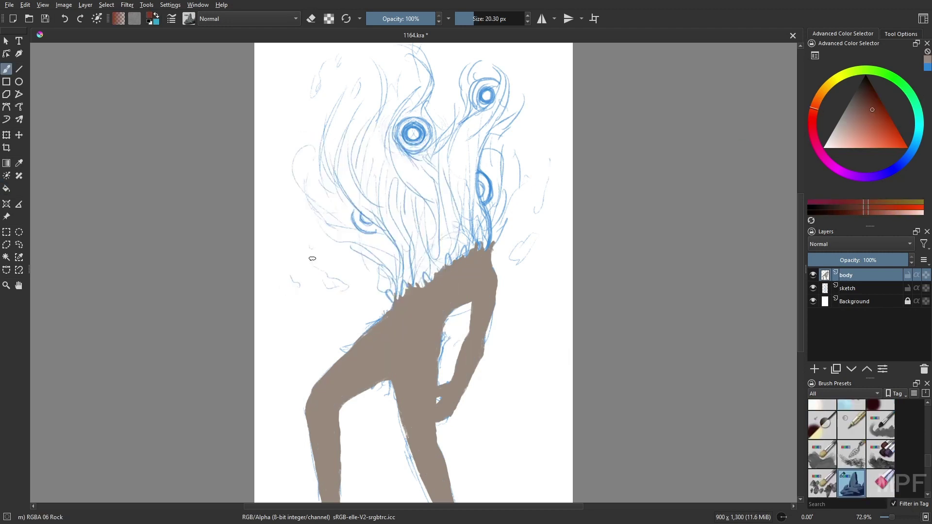
left_click(879, 120)
mouse_move(395, 300)
left_mouse_down()
mouse_move(349, 235)
mouse_move(369, 89)
left_mouse_up()
left_click_drag(349, 145, 379, 168)
mouse_move(376, 72)
left_mouse_down()
mouse_move(421, 110)
mouse_move(486, 61)
mouse_move(524, 99)
left_mouse_up()
left_click_drag(525, 99, 493, 247)
mouse_move(394, 297)
left_mouse_down()
mouse_move(364, 250)
mouse_move(400, 288)
left_mouse_up()
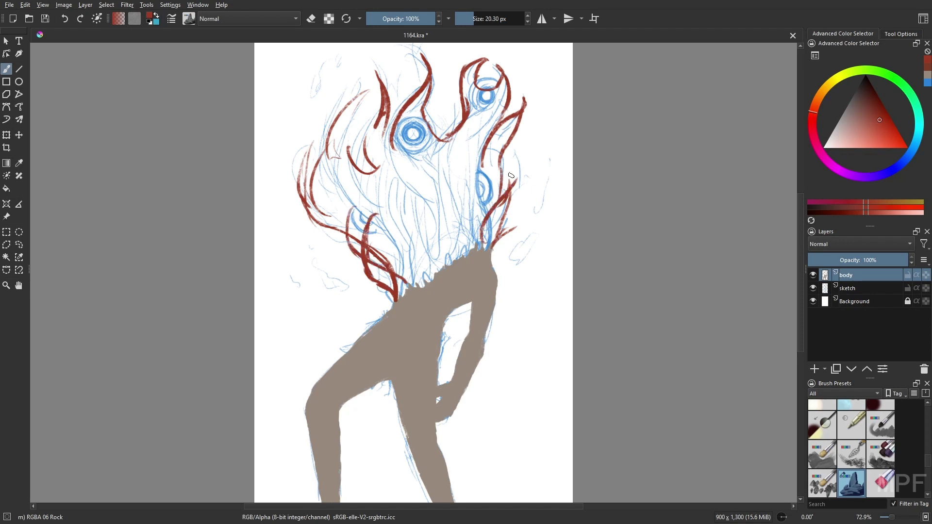
left_click_drag(517, 175, 483, 243)
left_click_drag(359, 208, 347, 257)
left_click_drag(521, 134, 490, 202)
- Block in the hair's interior with solid dark red and add a strand between the upper-left locks
key("slash")
left_click_drag(369, 92, 315, 213)
mouse_move(335, 224)
left_mouse_down()
mouse_move(399, 294)
mouse_move(485, 247)
mouse_move(514, 141)
mouse_move(483, 240)
mouse_move(483, 162)
mouse_move(464, 107)
mouse_move(427, 80)
mouse_move(451, 143)
mouse_move(372, 172)
mouse_move(359, 228)
mouse_move(330, 214)
mouse_move(485, 146)
left_mouse_up()
right_click(496, 248)
left_click(556, 207)
left_click_drag(369, 114, 374, 160)
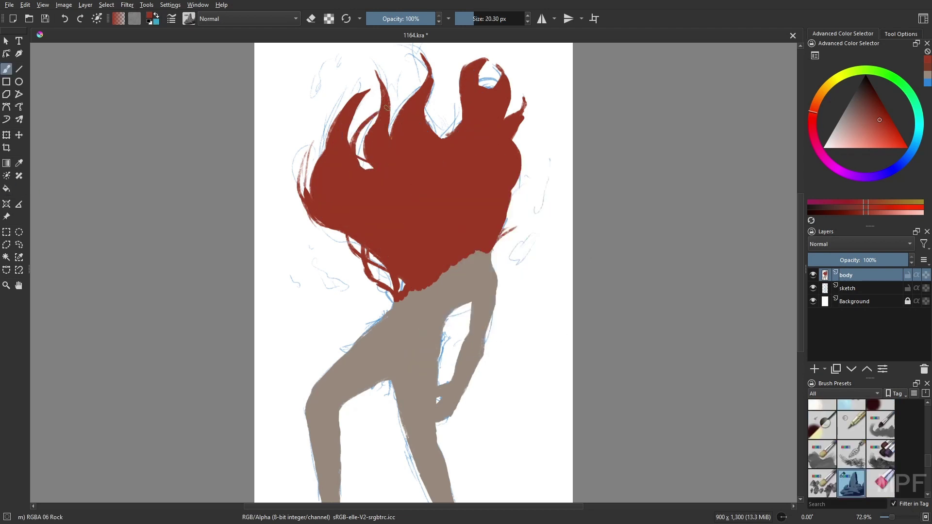
- Paint curling outer strands along both sides and the top of the hair with the Gamer Knife Maybe brush
left_click_drag(427, 97, 461, 136)
right_click(508, 181)
left_click(578, 180)
left_click_drag(359, 118, 375, 178)
mouse_move(310, 131)
left_mouse_down()
mouse_move(340, 242)
mouse_move(388, 279)
left_mouse_up()
left_click_drag(510, 209, 500, 241)
left_click_drag(519, 127, 514, 233)
left_click_drag(437, 102, 451, 145)
- Sample the body's grey-brown with a smaller brush and paint soft tufts along the hairline at the shoulders
key("bracketleft")
left_click(410, 289, "ctrl")
left_click_drag(410, 290, 485, 250)
left_click_drag(412, 286, 399, 290)
mouse_move(488, 238)
left_mouse_down()
mouse_move(432, 277)
mouse_move(473, 242)
left_mouse_up()
- Choose a darker red and start shading the lower hair just above the shoulders
left_click(812, 112)
left_click(877, 120)
left_click(872, 108)
left_click_drag(418, 253, 390, 268)
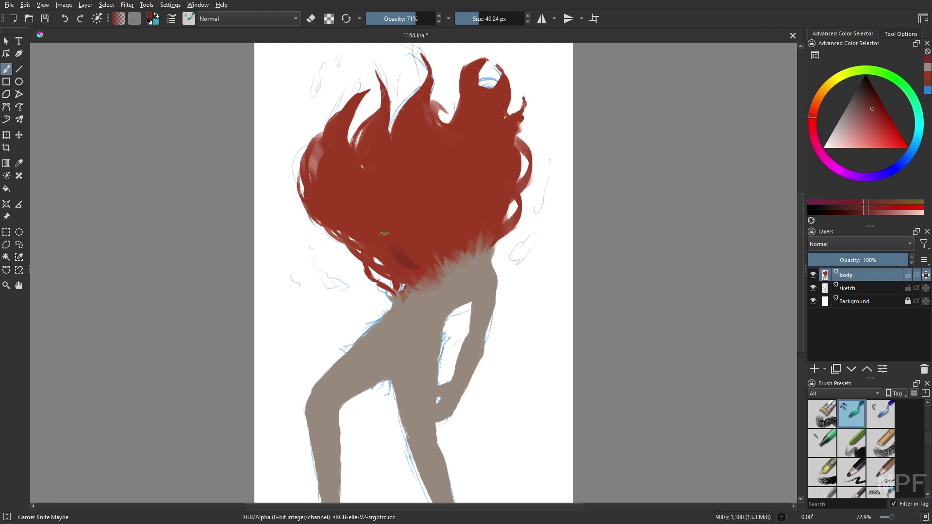
left_click_drag(419, 232, 398, 262)
- Enlarge the brush to 98.32 px and shade the hair's lower left and the bases of the upper locks
key("bracketright")
key("bracketright")
key("bracketright")
left_click_drag(393, 213, 342, 241)
mouse_move(360, 141)
left_mouse_down()
mouse_move(335, 165)
mouse_move(340, 182)
left_mouse_up()
left_click_drag(415, 94, 457, 151)
- Move the body layer below the sketch and paint broad dark red bands down the middle and right of the hair
key("ctrl+Page_Down")
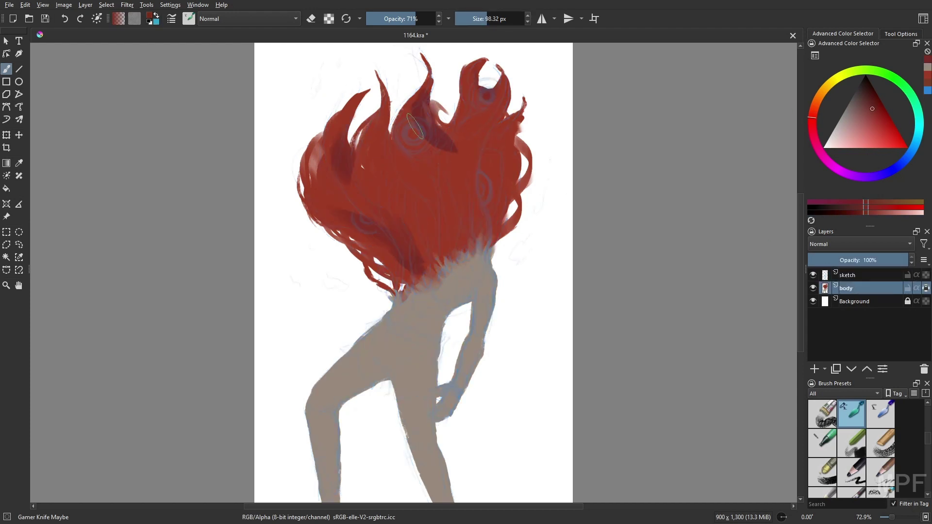
left_click_drag(461, 117, 422, 247)
left_click_drag(388, 146, 420, 248)
left_click_drag(500, 111, 480, 218)
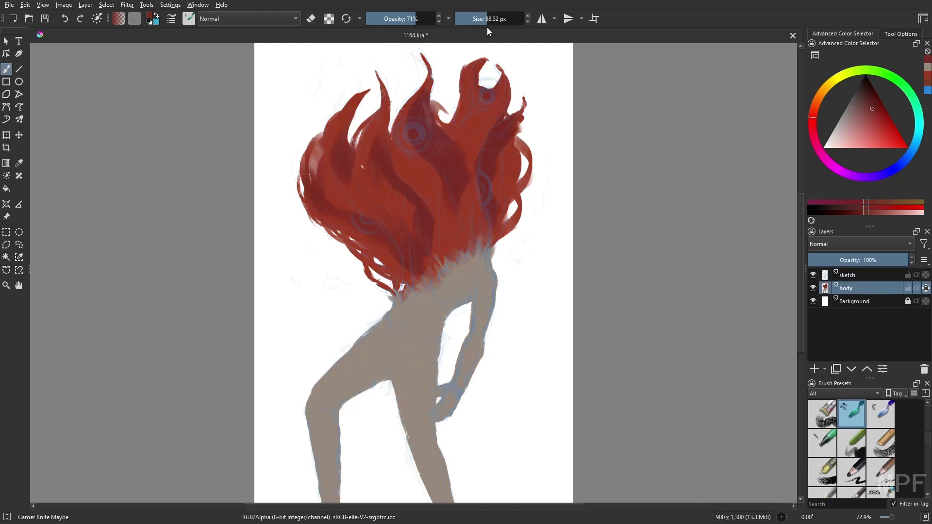
- Reduce the brush size to 35 px and paint thinner dark red strands through the hair and upper-right tuft
left_click_drag(488, 19, 466, 19)
left_click_drag(391, 197, 412, 221)
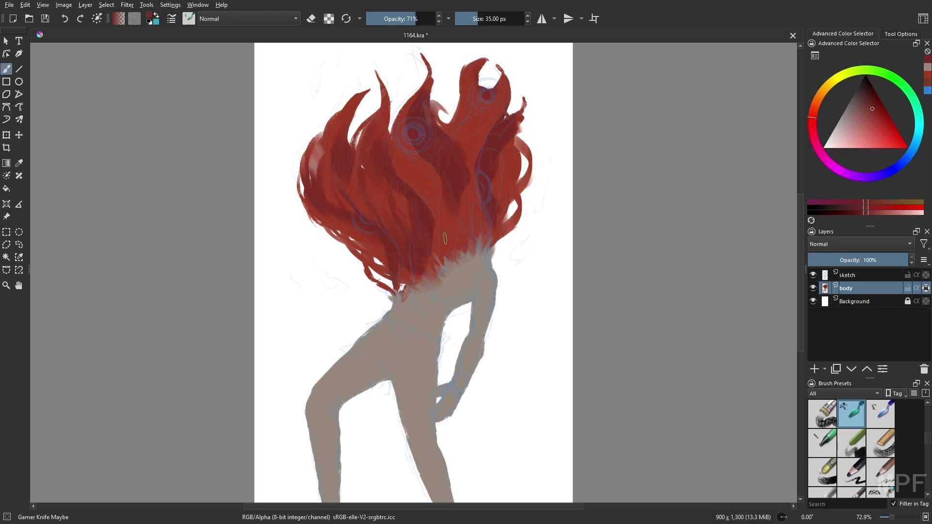
left_click_drag(435, 177, 444, 240)
left_click_drag(471, 182, 473, 243)
left_click_drag(505, 146, 502, 206)
left_click_drag(454, 135, 487, 93)
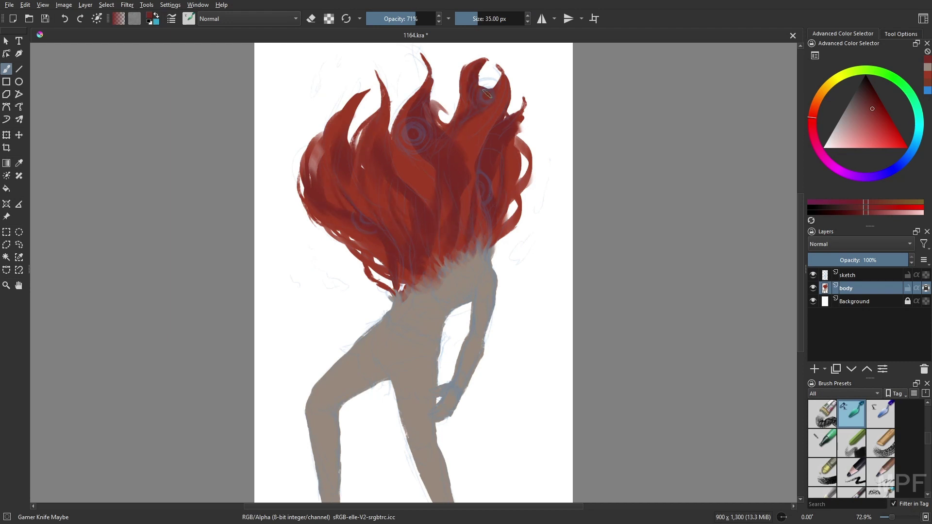
- Shade the chest, waist and legs with a darker brown using a 24 px brush, undoing one stroke
left_click(433, 96, "ctrl")
mouse_move(464, 297)
left_mouse_down()
mouse_move(435, 303)
mouse_move(439, 325)
left_mouse_up()
key("bracketleft")
key("bracketleft")
key("bracketleft")
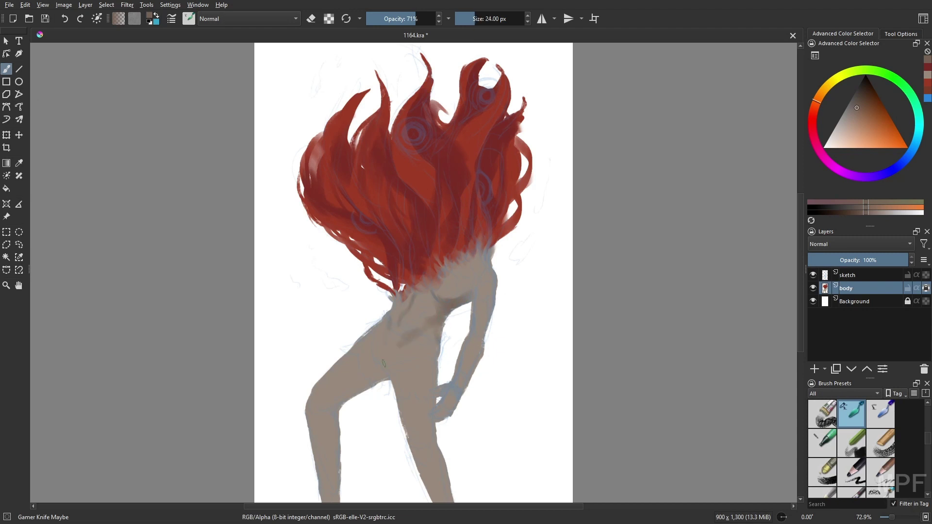
key("ctrl+z")
left_click_drag(335, 430, 378, 371)
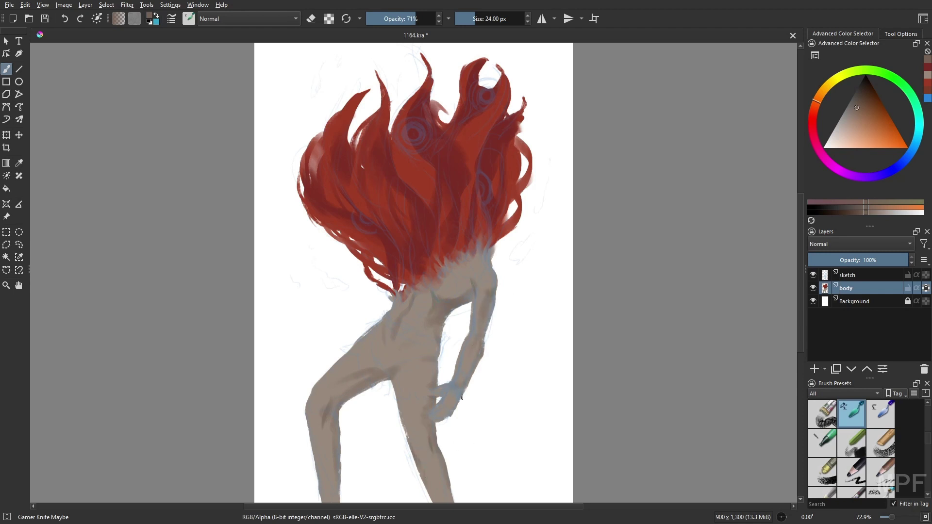
- Paint tufts along the hairline with the sampled body colour and hide the sketch layer
left_click(408, 289, "ctrl")
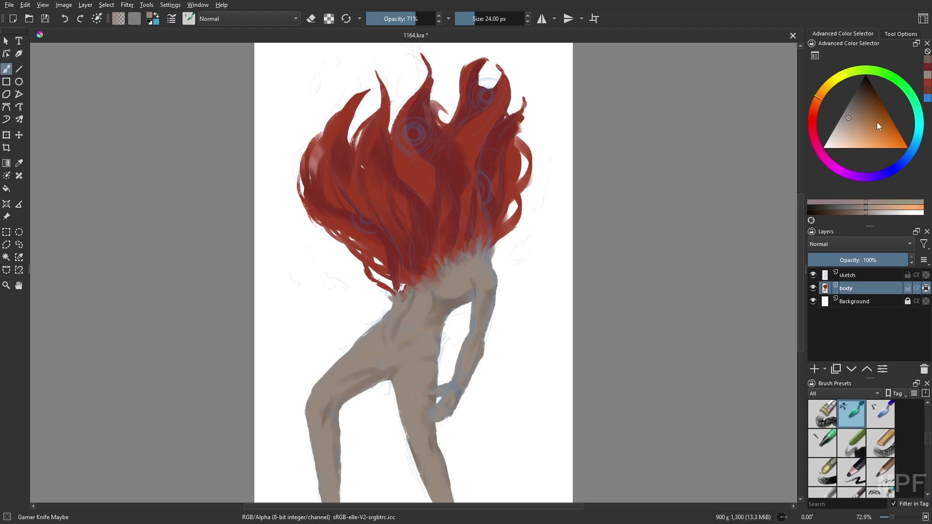
left_click_drag(409, 289, 471, 248)
left_click(812, 274)
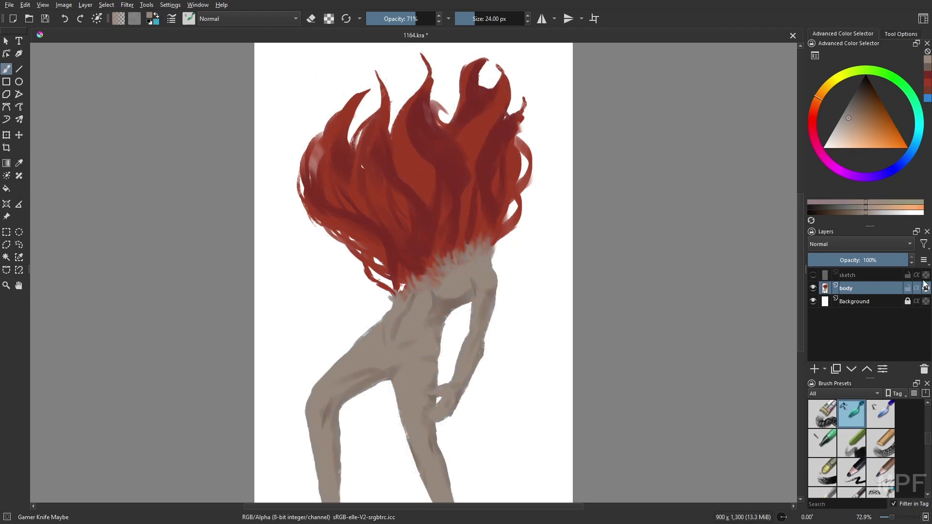
- Blend the hair roots into the shoulders and refine the strands using tones sampled from the painting
left_click(389, 281, "ctrl")
left_click_drag(386, 282, 407, 286)
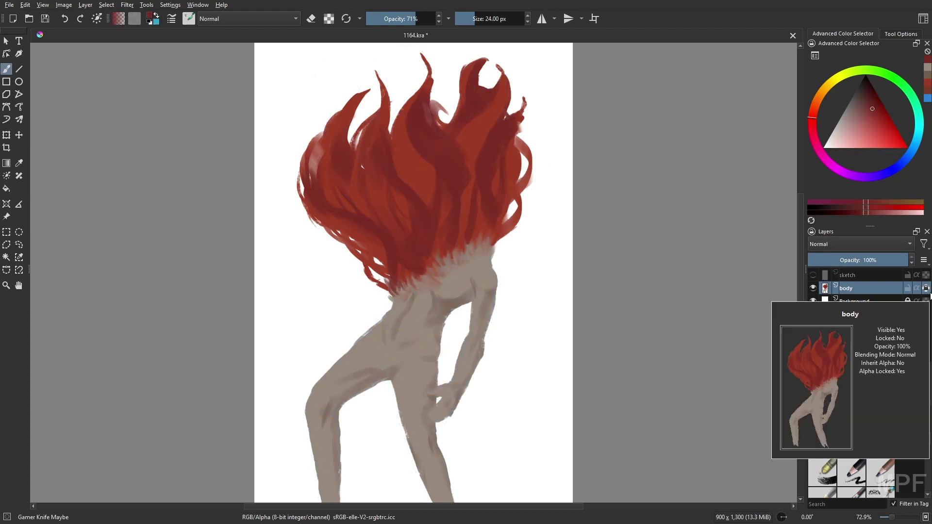
left_click(925, 287)
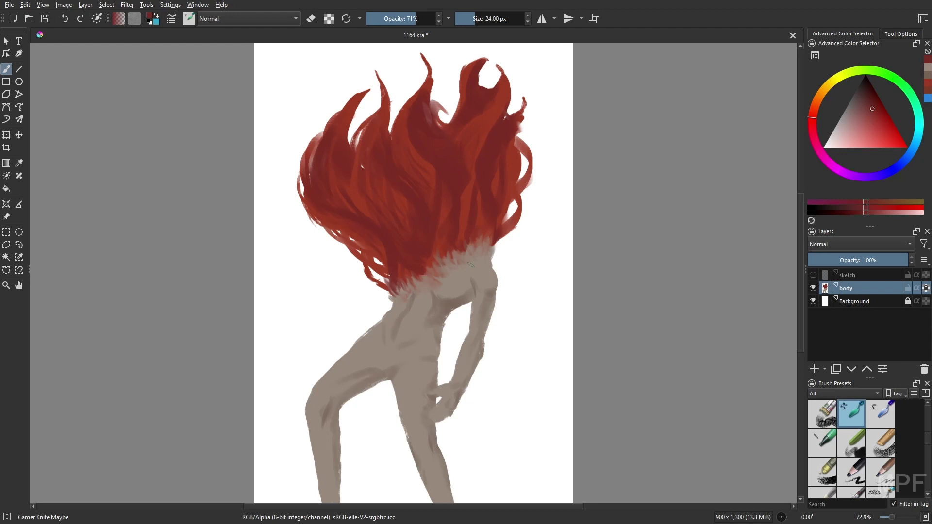
left_click(435, 262, "ctrl")
mouse_move(420, 268)
left_mouse_down()
mouse_move(392, 286)
mouse_move(408, 273)
left_mouse_up()
left_click(398, 279, "ctrl")
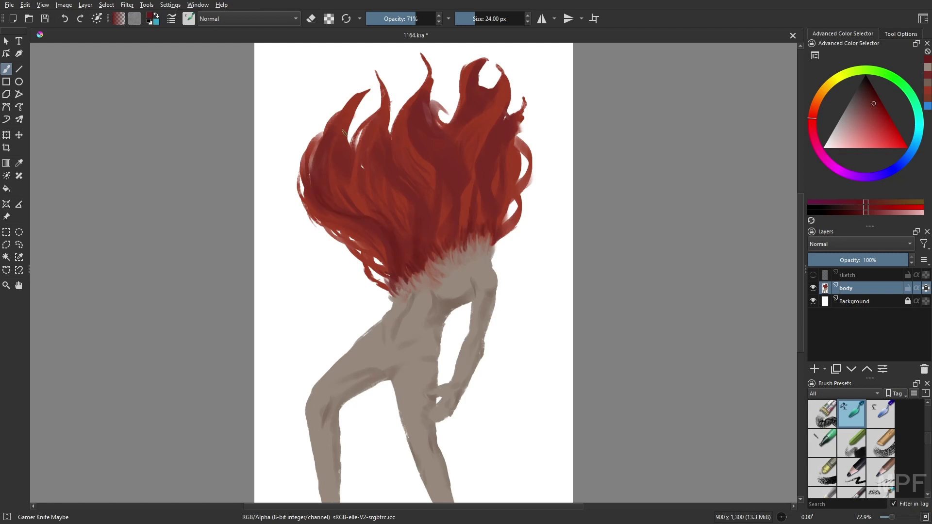
left_click_drag(419, 118, 442, 184)
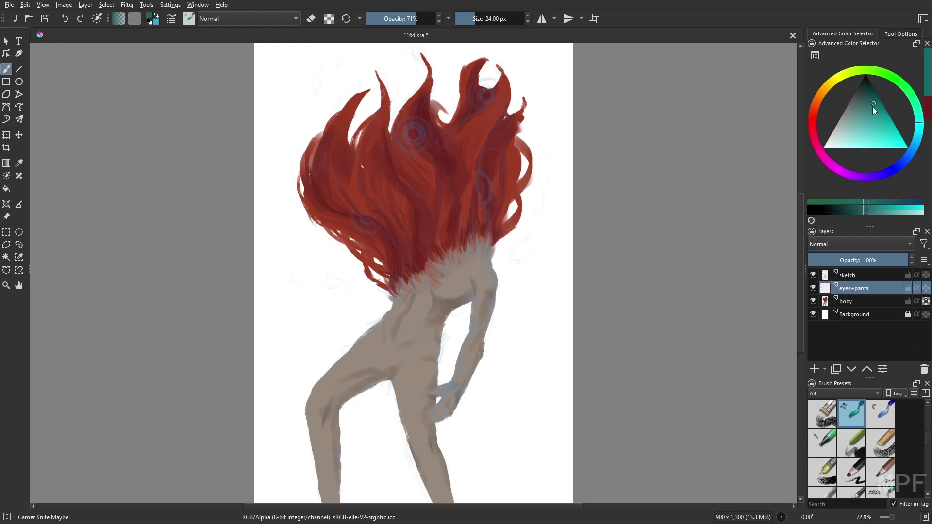
- Stamp four pale teal eyeballs over the sketched eyes on the eyes+pants layer with the Basic-1 brush at 96 px
left_click(840, 137)
scroll(851, 447, "up", 3)
left_click(880, 443)
left_click(424, 130)
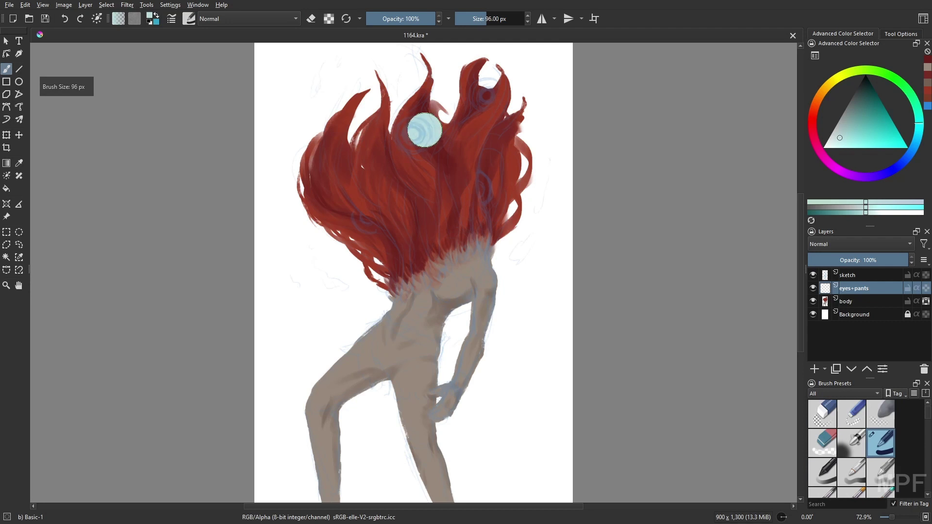
left_click(486, 95)
left_click(370, 215)
left_click(476, 190)
- Erase the eyeball edges hidden by hair with the 50 px Eraser Circle brush and check the mirrored view
left_click(823, 413)
left_click_drag(466, 175, 473, 204)
left_click_drag(372, 201, 376, 224)
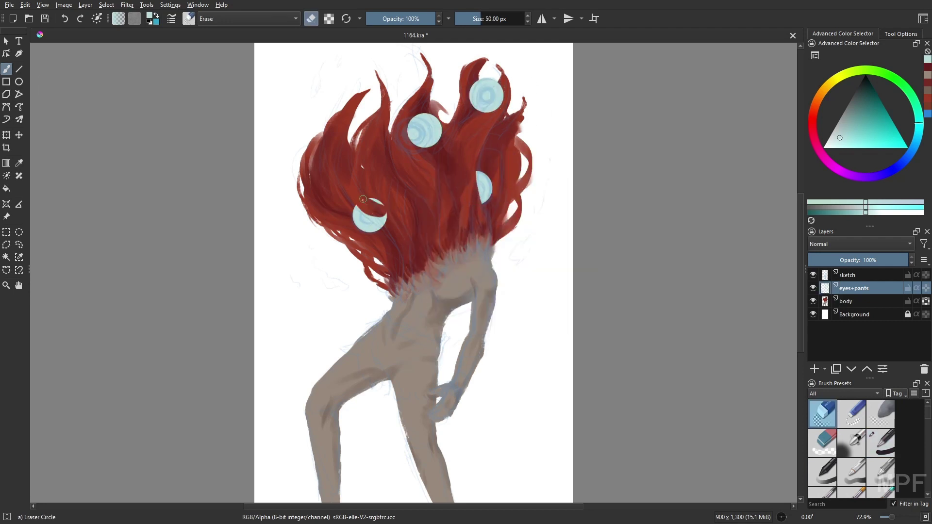
left_click_drag(485, 109, 497, 102)
key("m")
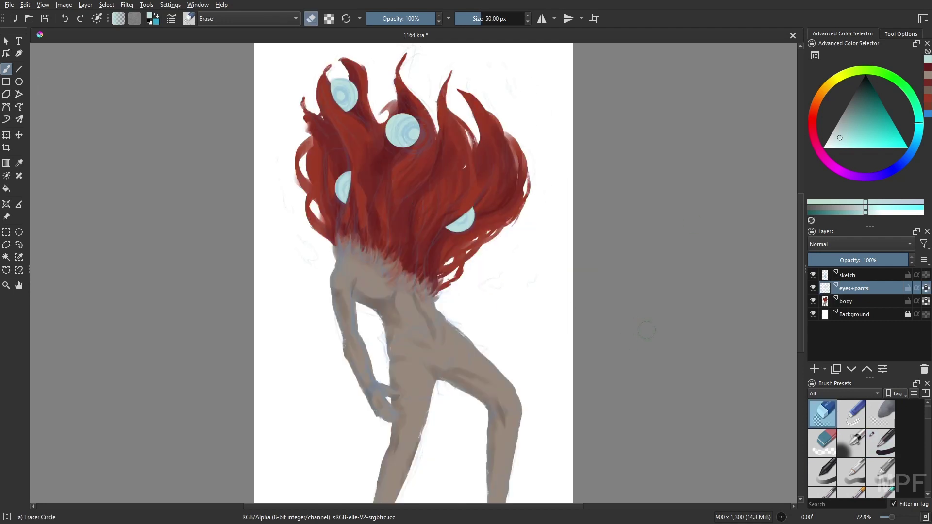
key("ctrl+z")
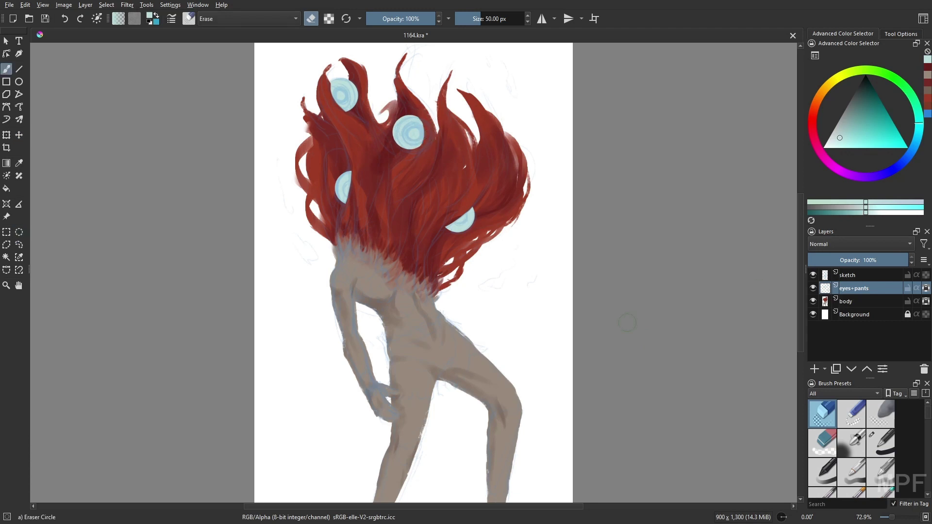
- Paint a dark teal pupil in each of the four eyes with the Basic-1 brush at 41 px
right_click(627, 323)
left_click(626, 320)
right_click(504, 297)
left_click(545, 245)
left_click(409, 131)
left_click(350, 186)
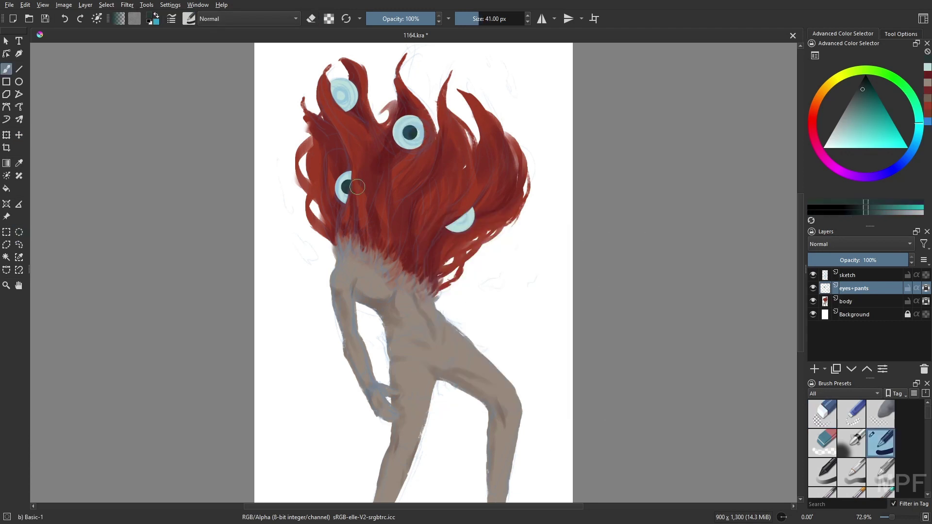
left_click(460, 219)
left_click(341, 99)
key("m")
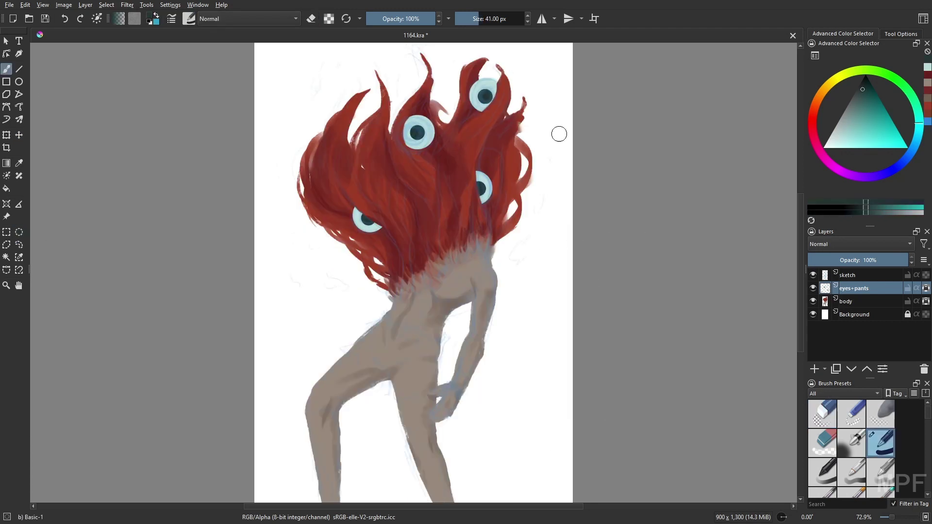
- Paint teal iris fibres around the four pupils with the Gamer Knife Maybe brush at 9 to 10 px, using two teal shades
right_click(654, 363)
left_click(694, 312)
left_click(871, 120)
left_click(371, 223)
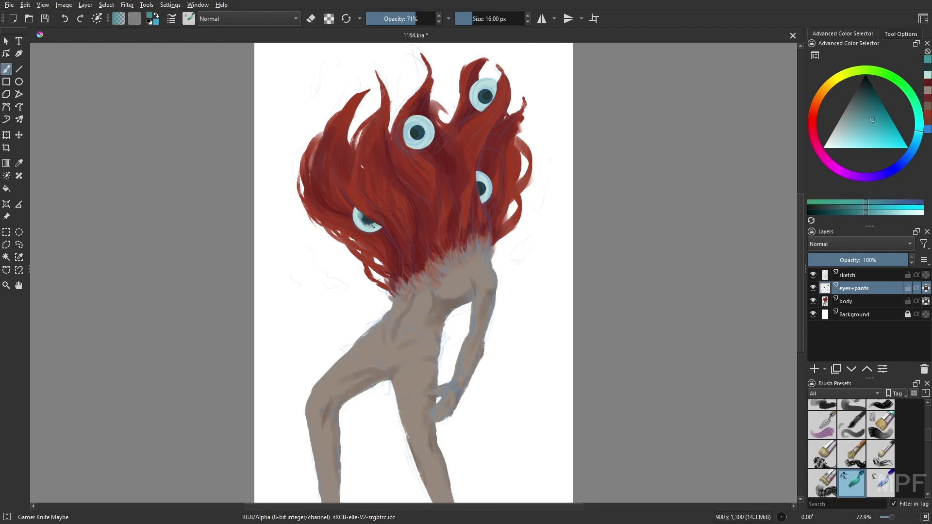
key("m")
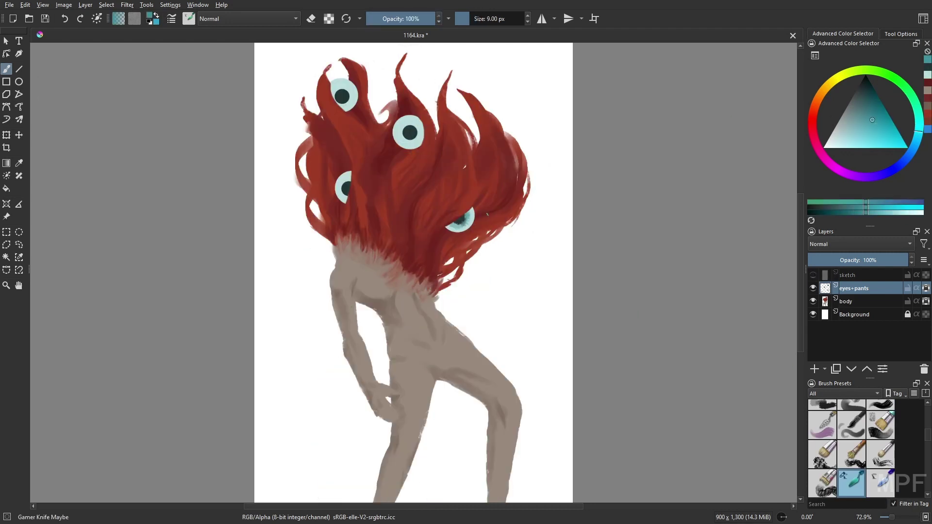
key("m")
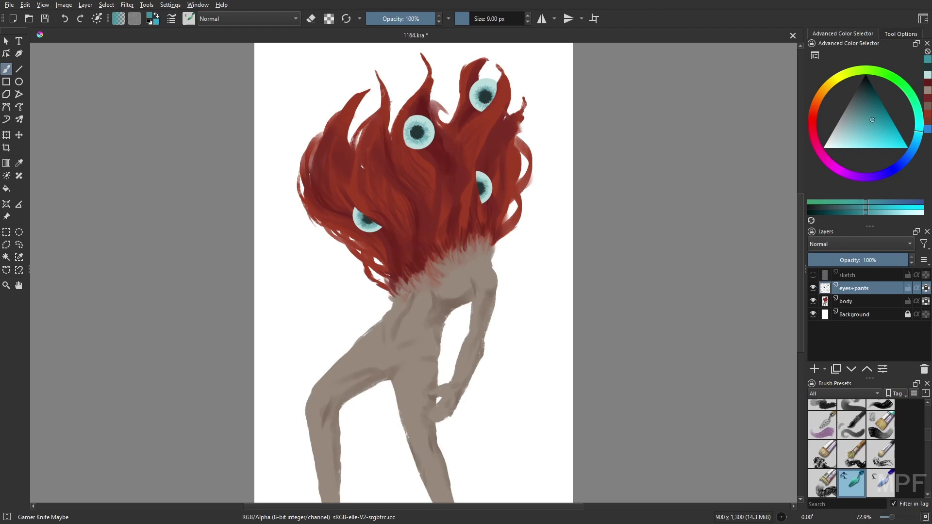
key("l")
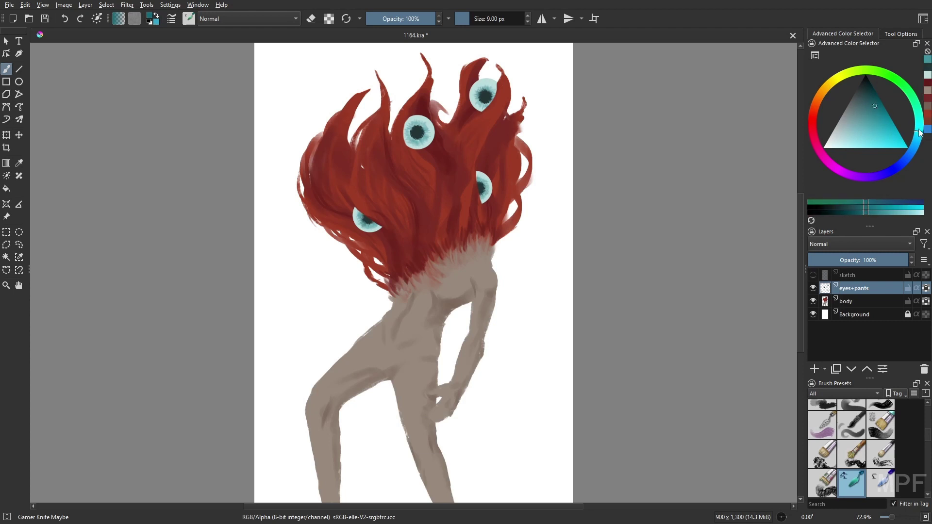
key("bracketright")
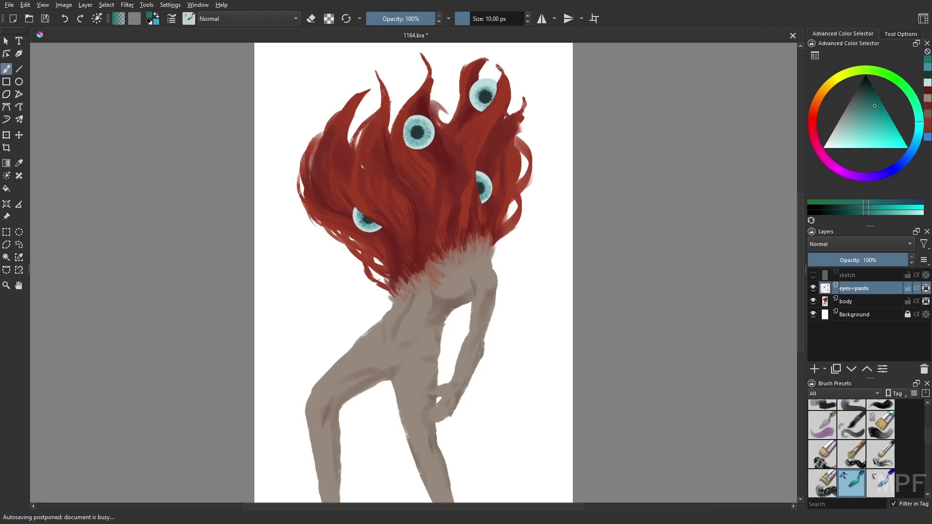
- Shade the eyeballs with the Airbrush Soft brush in Multiply mode, finishing at 32 px and 59% opacity
key("slash")
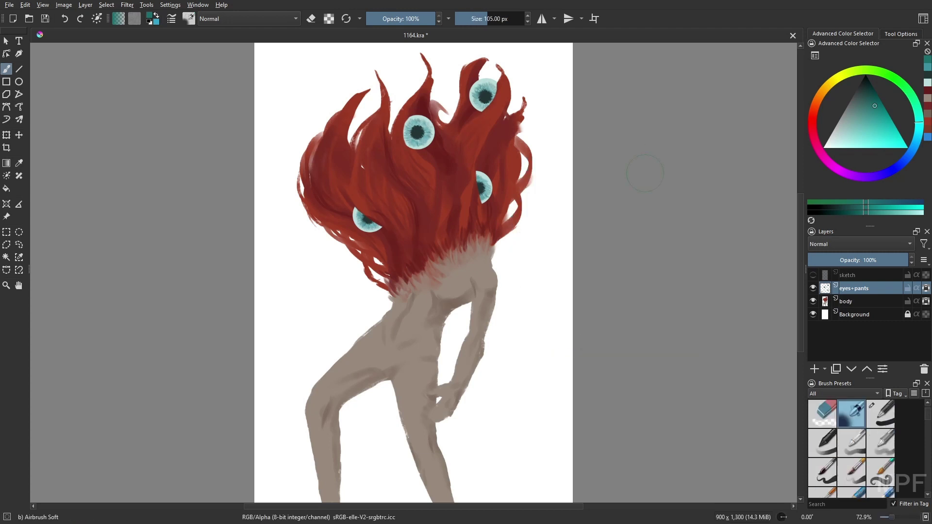
left_click(839, 138)
left_click(369, 227, "ctrl")
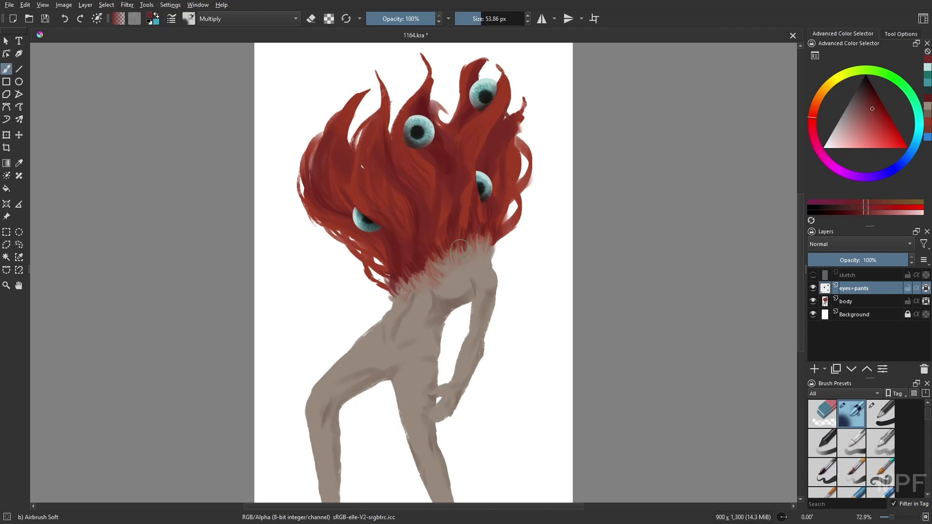
key("bracketleft")
left_click(409, 23)
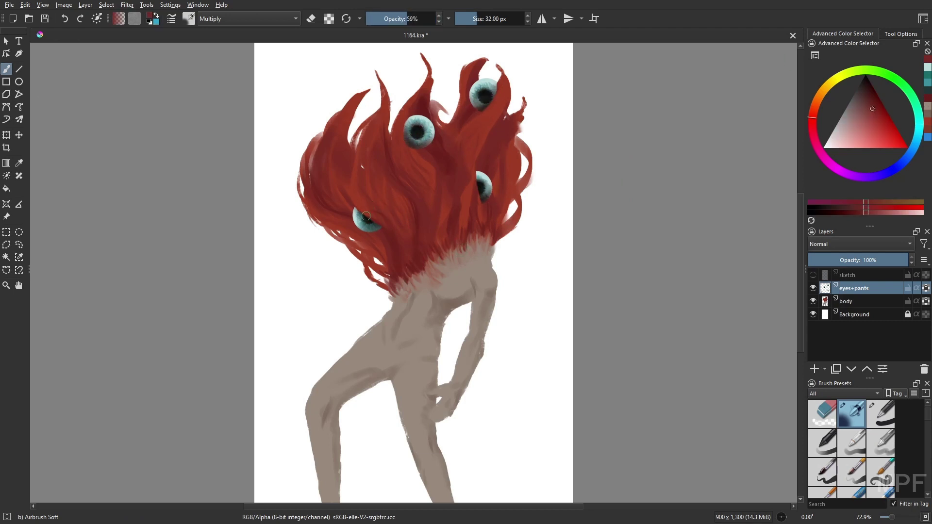
- Brighten the irises in Color Dodge mode at 59% opacity with a teal sampled from the eyes
key("alt+shift+d")
left_click(420, 121, "ctrl")
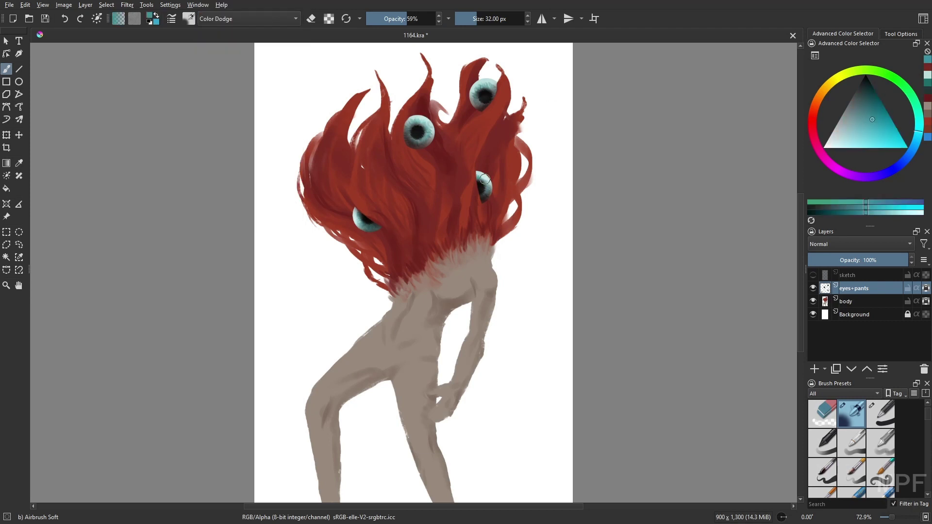
left_click_drag(505, 98, 493, 98)
key("bracketright")
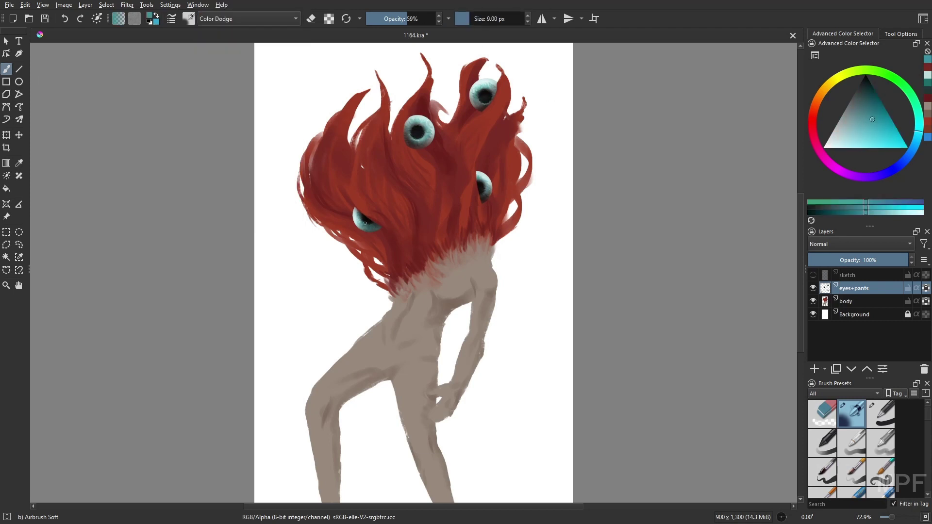
- Add a layer named over red and paint sampled red hair over the eyeball edges with the Gamer Knife Maybe brush
key("Insert")
right_click(551, 329)
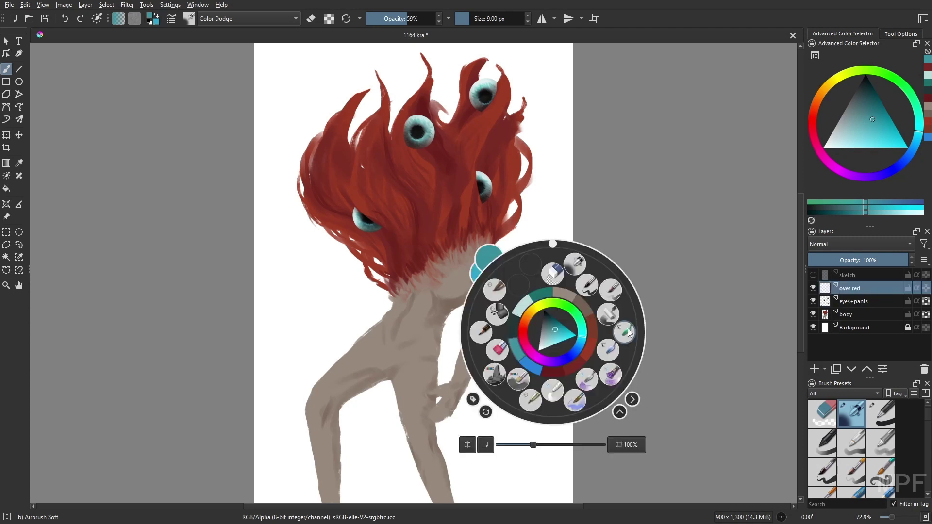
left_click(559, 272)
left_click(413, 166, "ctrl")
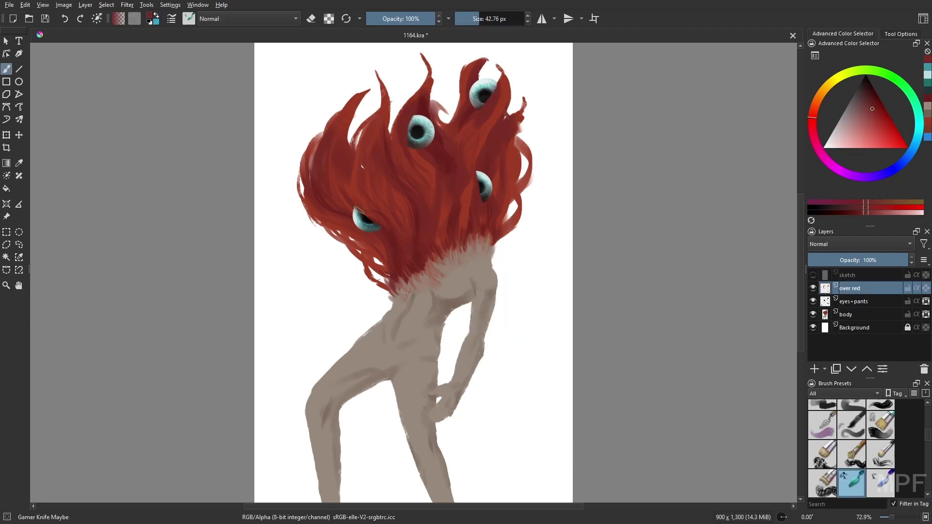
- Show the sketch and outline ragged shorts in dark slate teal on the eyes+pants layer with the RGBA 06 Rock brush at 18 px
left_click(813, 275)
left_click(854, 301)
right_click(654, 372)
left_click(587, 383)
left_click(920, 130)
left_click(859, 96)
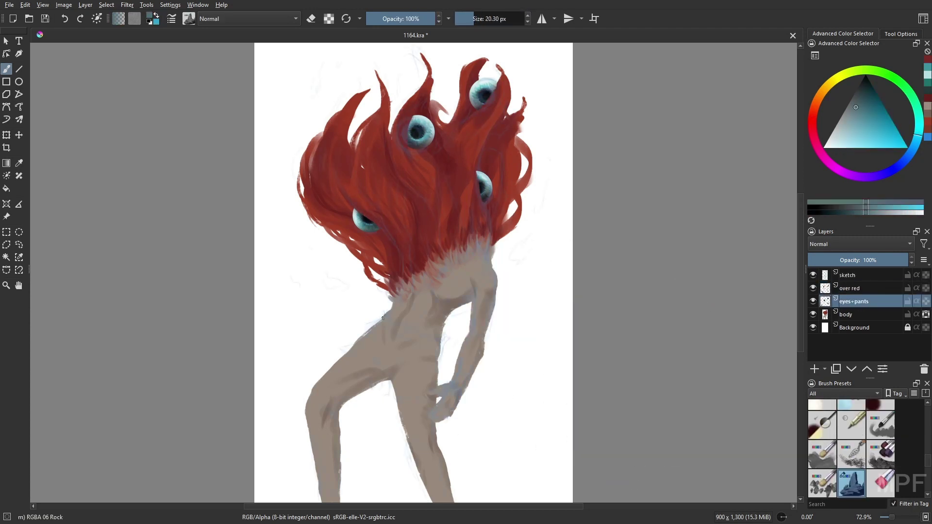
mouse_move(386, 312)
left_mouse_down()
mouse_move(346, 347)
mouse_move(387, 391)
mouse_move(438, 400)
left_mouse_up()
key("bracketleft")
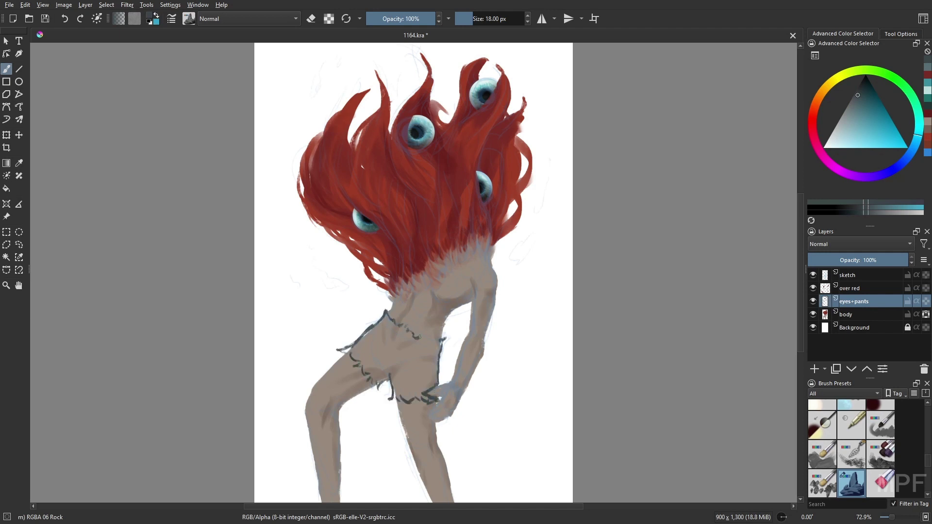
left_click_drag(418, 335, 440, 341)
- Fill the outlined shorts with the same dark slate teal
key("slash")
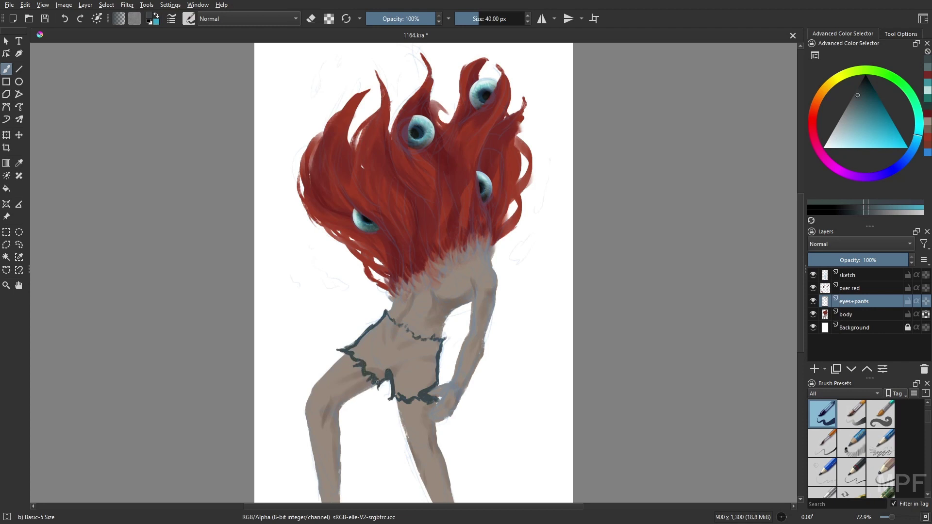
key("f")
left_click(433, 382)
key("b")
key("slash")
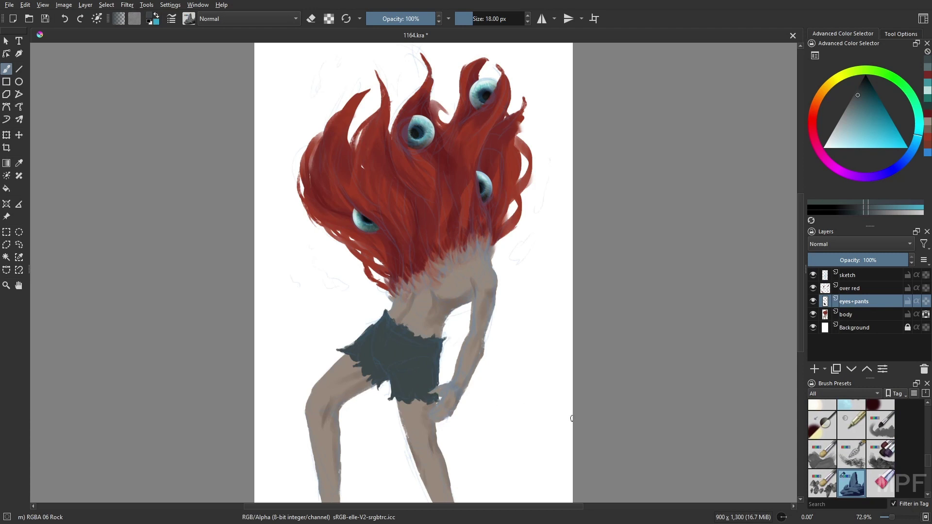
- Shade the shorts in a darker blue with the Gamer Knife Maybe brush at 42.76 px on the alpha-locked eyes+pants layer
key("Page_Down")
key("e")
key("Page_Up")
key("slash")
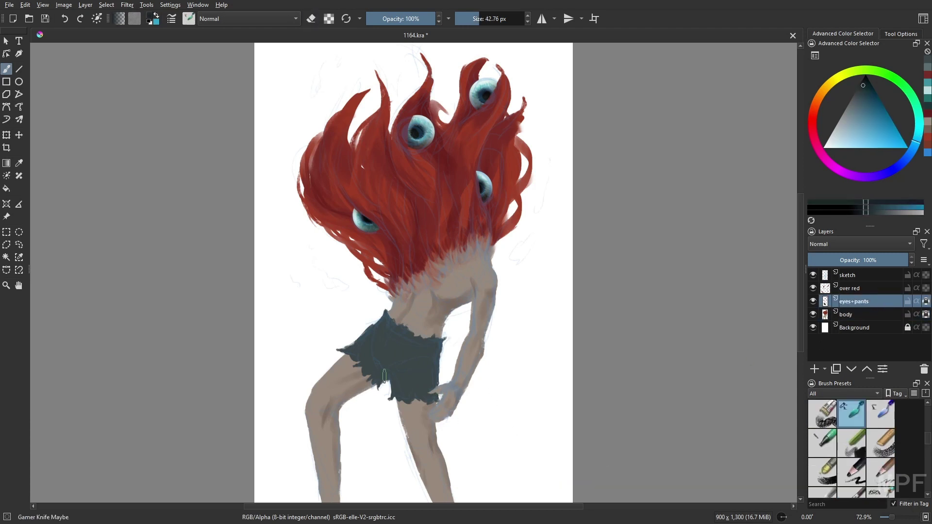
mouse_move(386, 409)
left_mouse_down()
mouse_move(411, 396)
mouse_move(364, 369)
mouse_move(409, 395)
mouse_move(427, 388)
left_mouse_up()
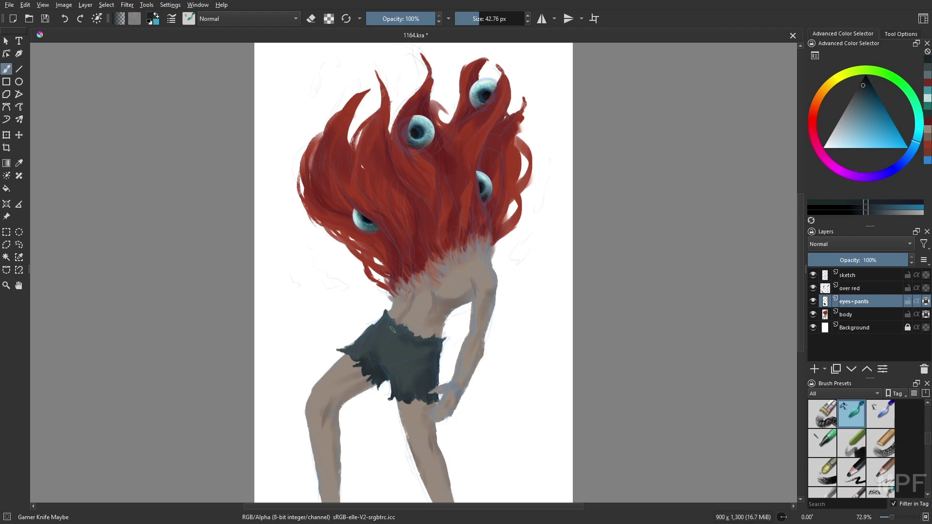
- Touch up the edge of the shorts beside the hand with the RGBA 06 Rock brush at 18 px
right_click(501, 372)
left_click(485, 338)
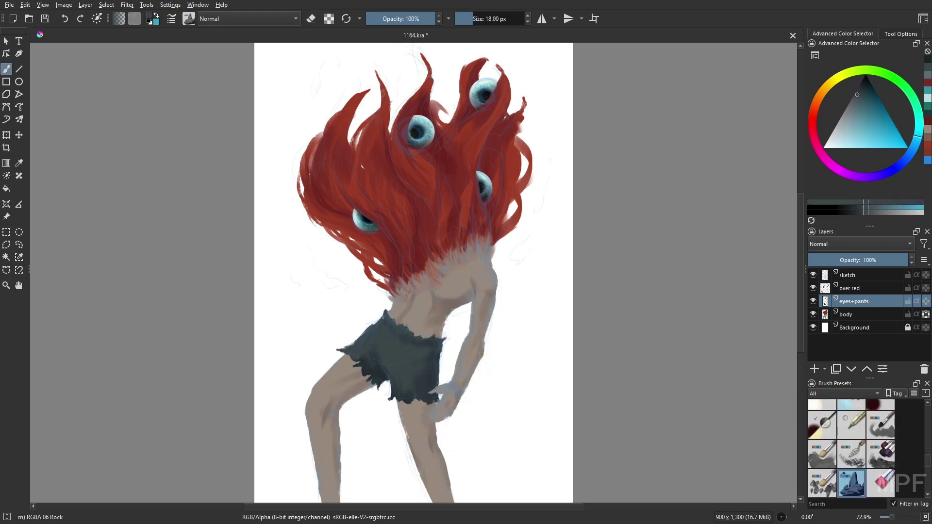
right_click(486, 337)
left_click(485, 337)
- Hide the sketch, paint dark folds on the shorts with the Gamer Knife Maybe brush at 18.77 px, and mirror the view
right_click(686, 232)
left_click(687, 160)
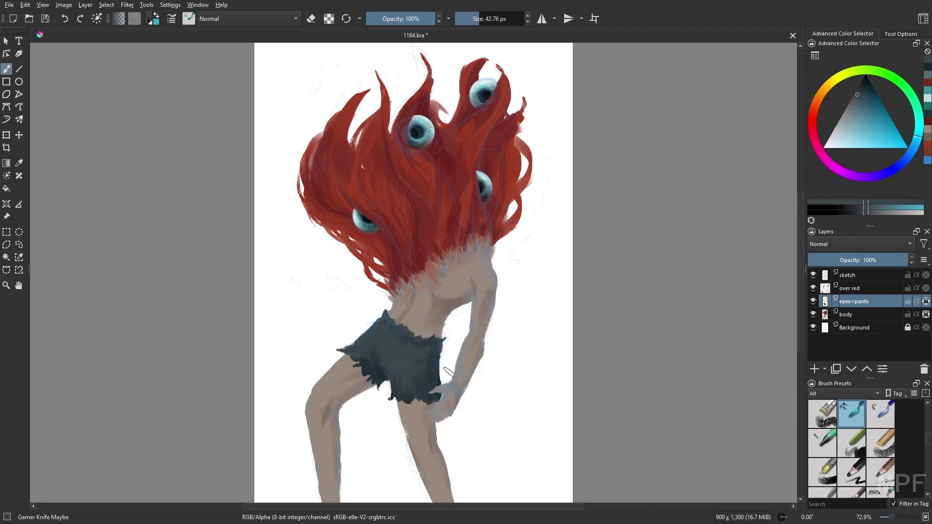
left_click(813, 275)
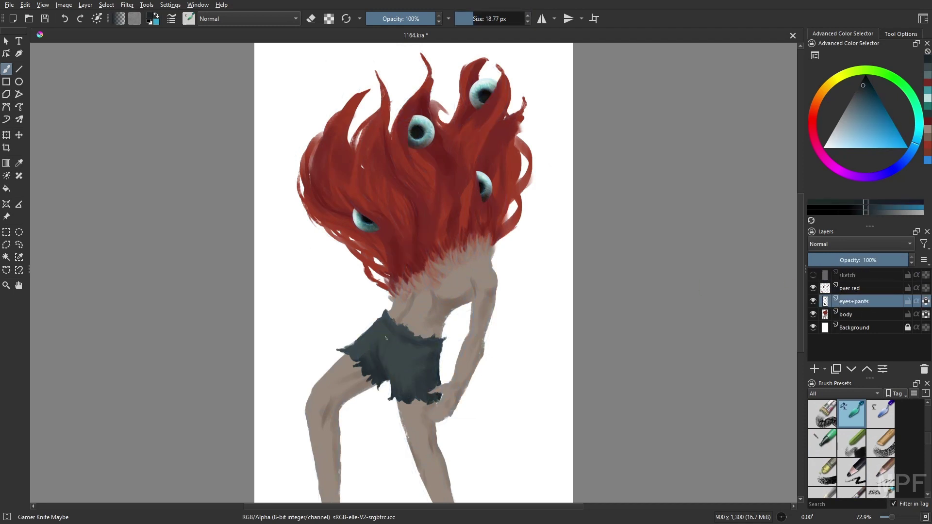
key("m")
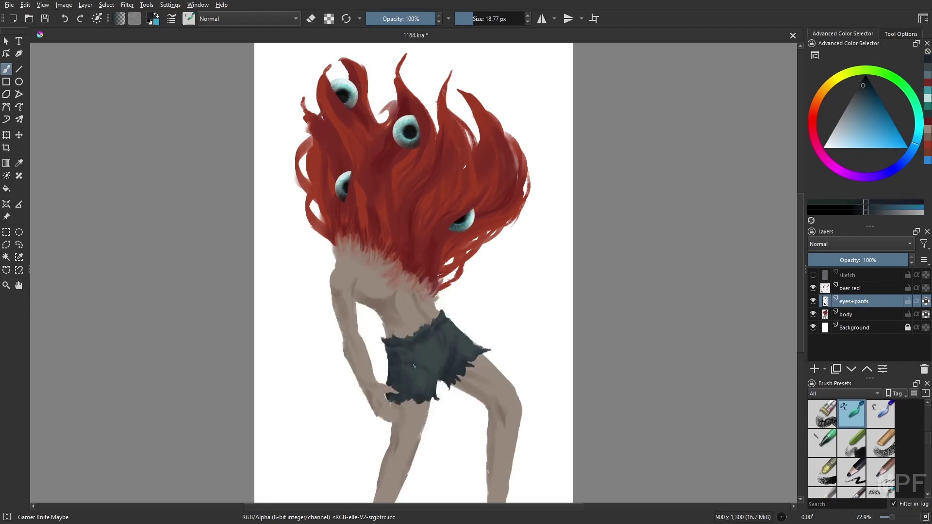
- Paint lighter slate highlights along the folds of the shorts with the brush reduced to 9 px
left_click(856, 100)
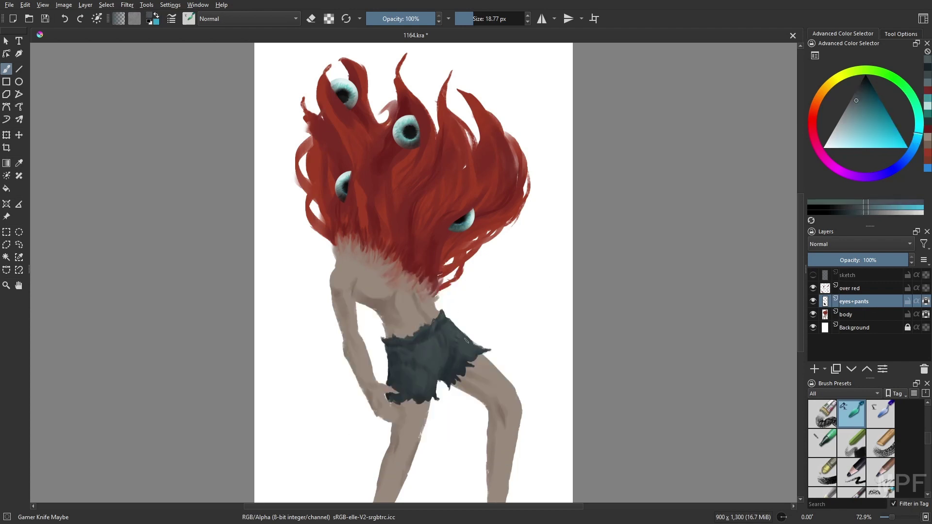
key("[")
key("m")
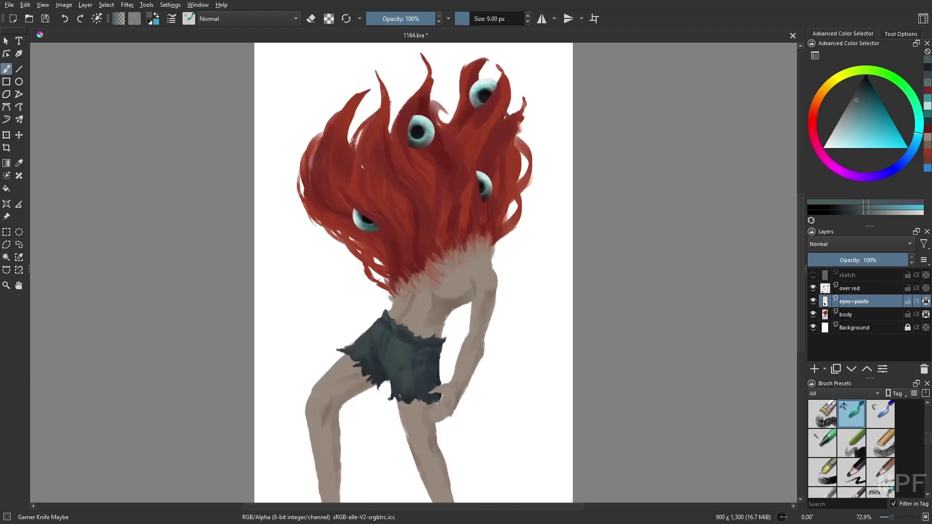
- Shade the chest and abdomen on the body layer with a sampled brown tone at 25.35 px in the mirrored view
key("m")
key("Page_Down")
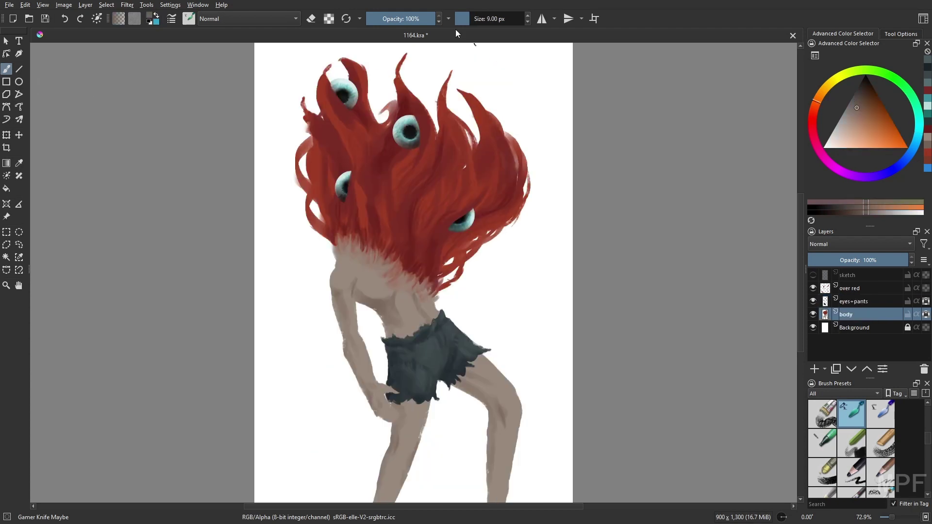
left_click(354, 264, "ctrl")
left_click_drag(335, 255, 376, 274)
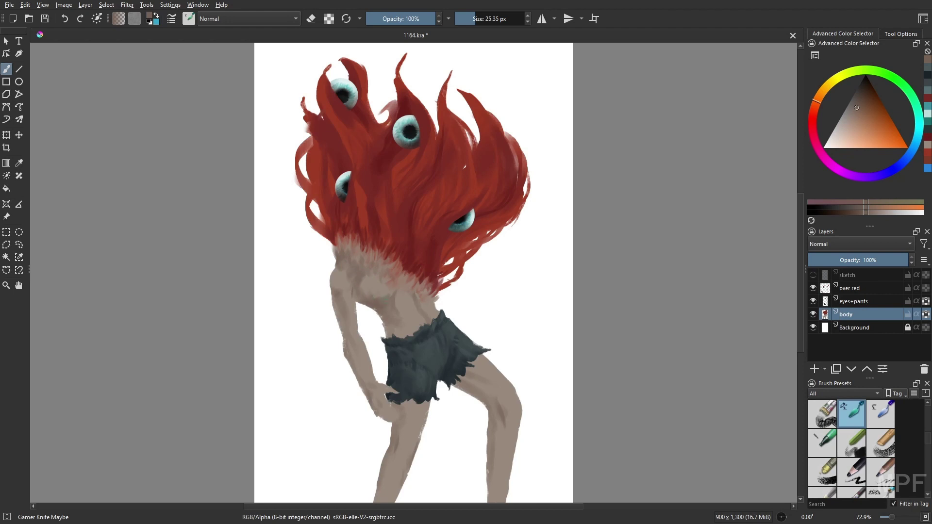
mouse_move(387, 305)
left_mouse_down()
mouse_move(393, 299)
mouse_move(359, 301)
mouse_move(410, 318)
mouse_move(385, 333)
left_mouse_up()
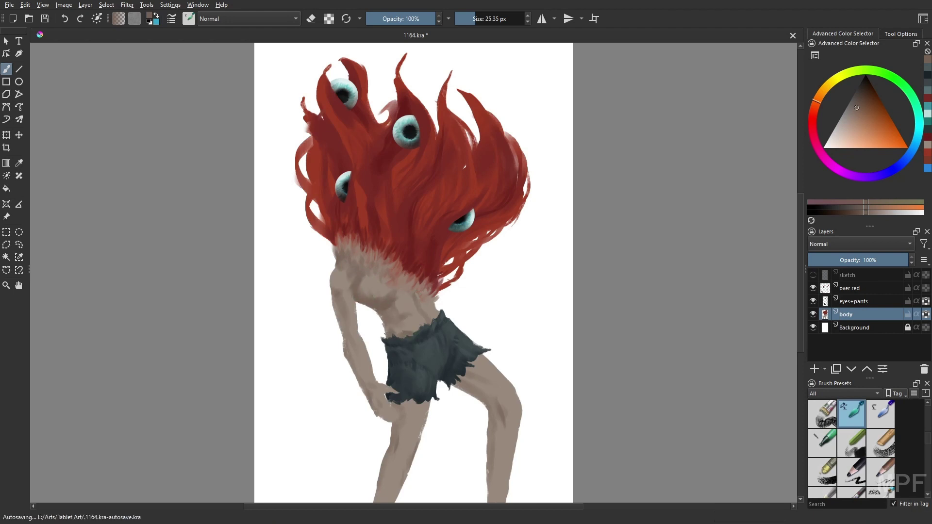
- Paint a red fur tuft at the bent leg's ankle and blend it into the shin with sampled tones at 18 px
left_click(927, 149)
mouse_move(486, 459)
left_mouse_down()
mouse_move(509, 442)
mouse_move(494, 490)
mouse_move(500, 450)
mouse_move(482, 477)
mouse_move(501, 460)
mouse_move(478, 457)
mouse_move(523, 463)
mouse_move(500, 434)
mouse_move(483, 455)
mouse_move(508, 451)
mouse_move(482, 440)
mouse_move(507, 439)
left_mouse_up()
scroll(493, 480, "down", 1)
left_click(495, 456, "ctrl")
left_click(928, 81)
key("bracketleft")
key("bracketleft")
key("bracketleft")
mouse_move(494, 405)
left_mouse_down()
mouse_move(507, 445)
mouse_move(476, 458)
left_mouse_up()
- Lighten the bent leg's shin and knee with sampled skin tones using the Gamer Knife Maybe brush at up to 23.58 px
left_click(497, 434, "ctrl")
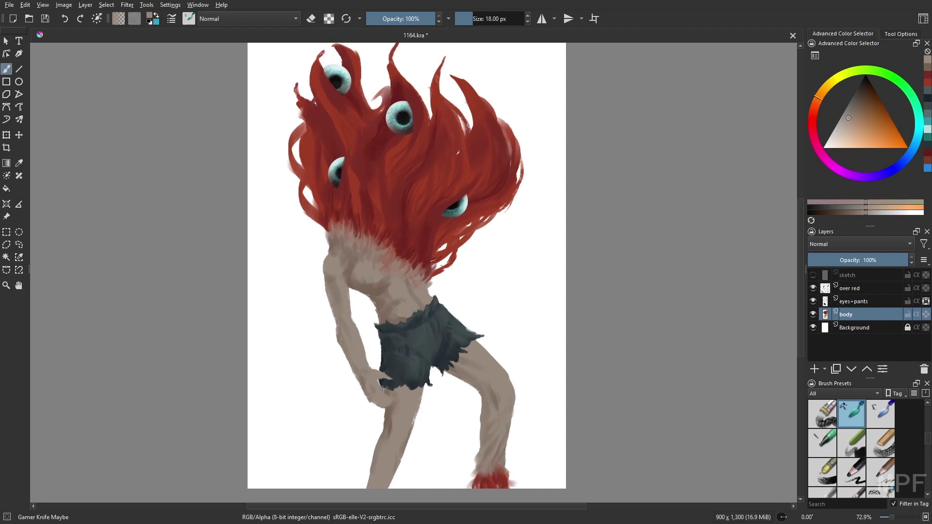
left_click(510, 417, "ctrl")
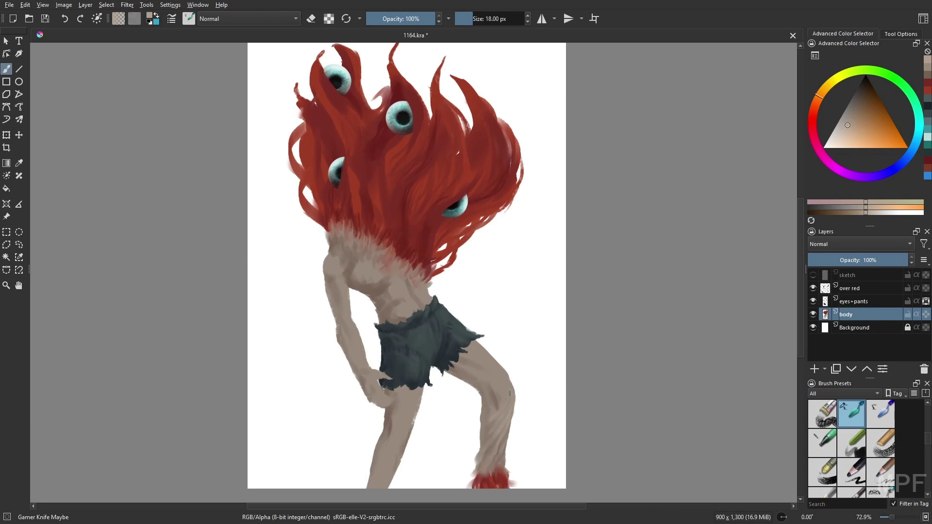
left_click_drag(499, 382, 507, 382)
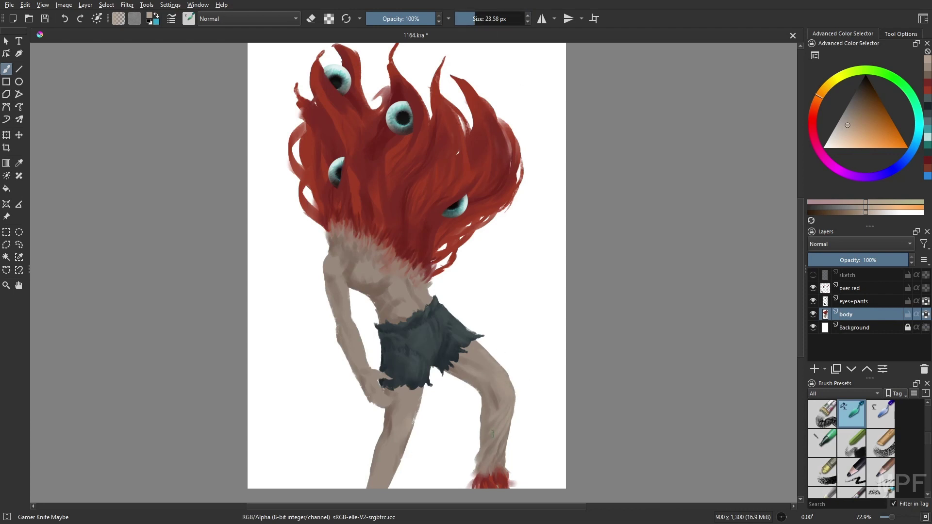
- Deepen the chest shading with a sampled darker brown and return the view to its unmirrored state
left_click(359, 274, "ctrl")
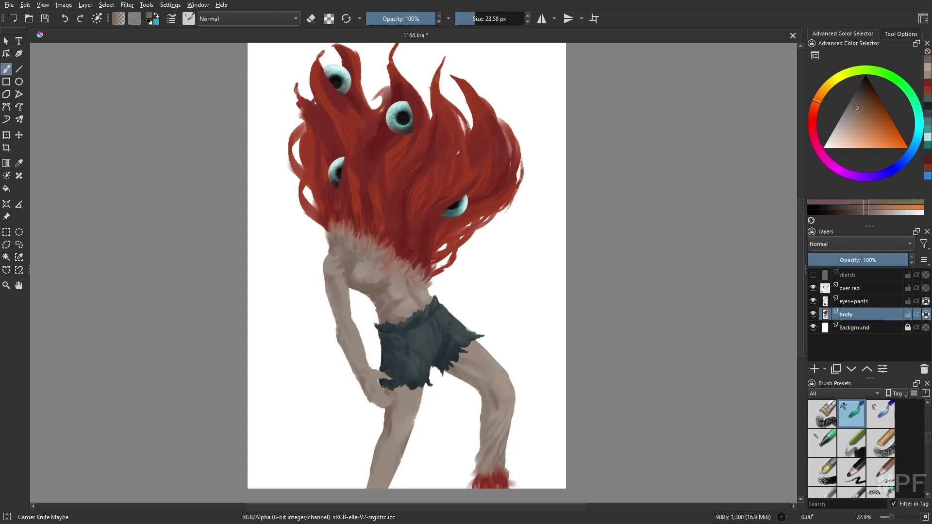
mouse_move(371, 258)
left_mouse_down()
mouse_move(356, 268)
mouse_move(376, 281)
left_mouse_up()
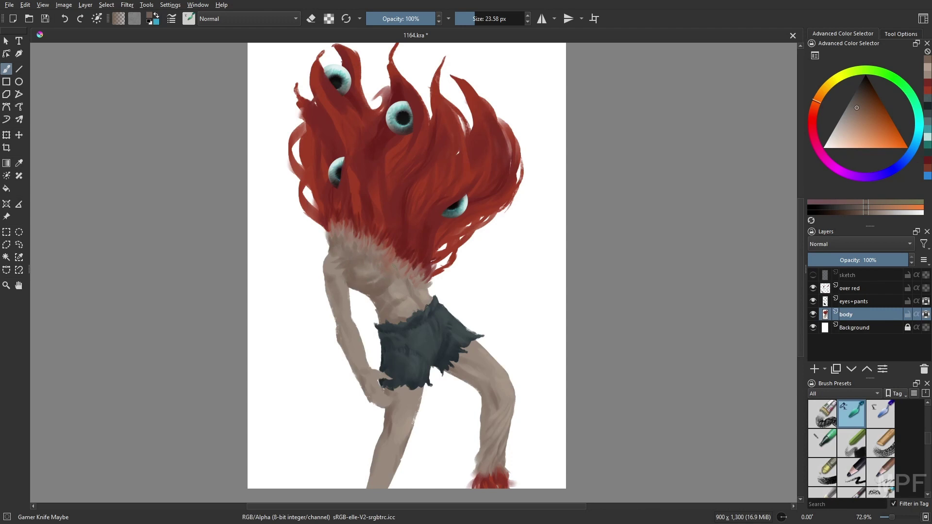
key("m")
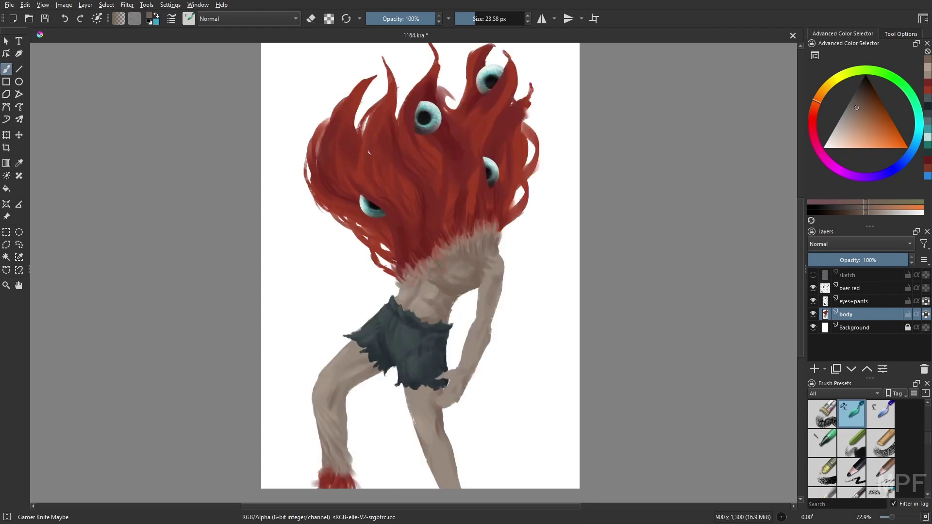
- Repaint the shoulder and collar area below the hair roots with sampled skin tones, unlocking the body layer's alpha
left_click(454, 253, "ctrl")
left_click_drag(456, 252, 439, 260)
mouse_move(434, 264)
left_mouse_down()
mouse_move(396, 282)
mouse_move(400, 274)
left_mouse_up()
left_click(926, 314)
left_click(928, 70)
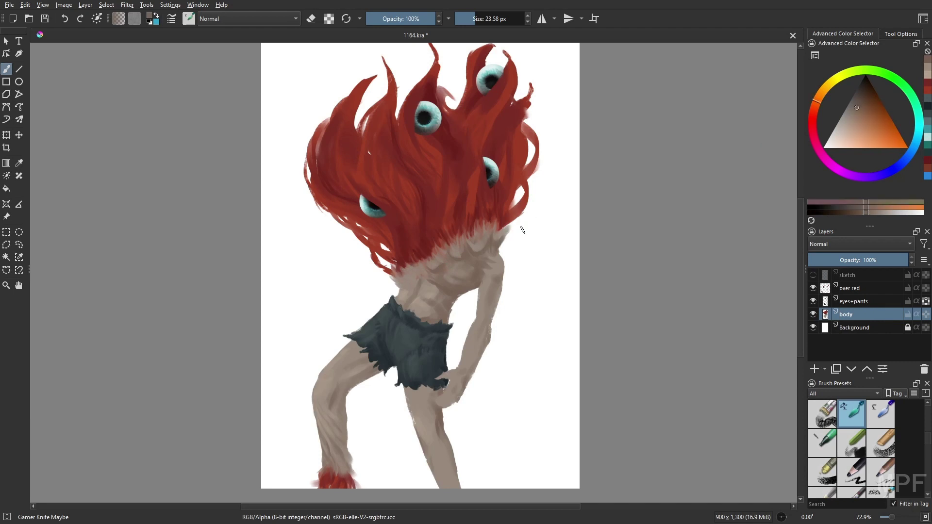
- Shade the skin along the shorts' hem with the body layer's alpha locked, and turn off alpha lock on both body and eyes+pants
left_click(925, 314)
mouse_move(432, 389)
left_mouse_down()
mouse_move(412, 392)
mouse_move(356, 346)
left_mouse_up()
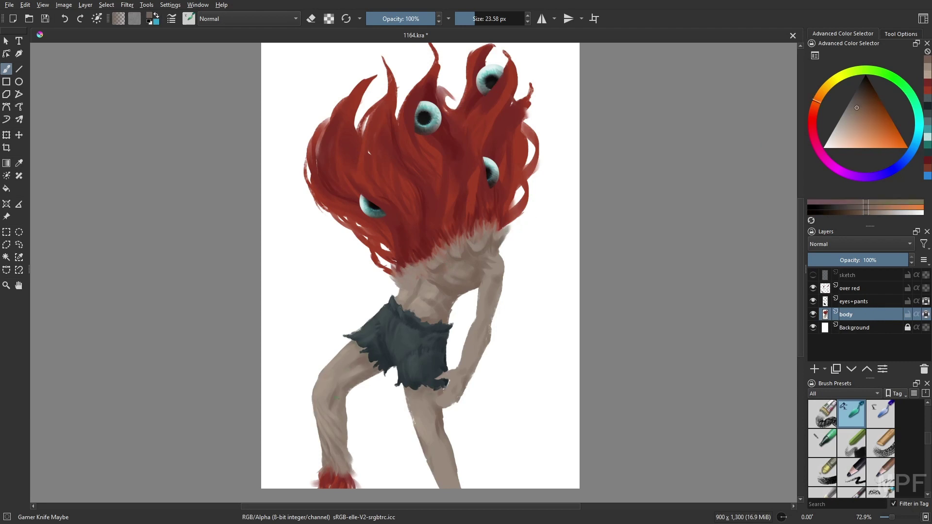
left_click(926, 301)
left_click(925, 314)
- Paint thin light red strands through the middle and outer parts of the hair on the body layer at 10 px
left_click(928, 90)
left_click(928, 73)
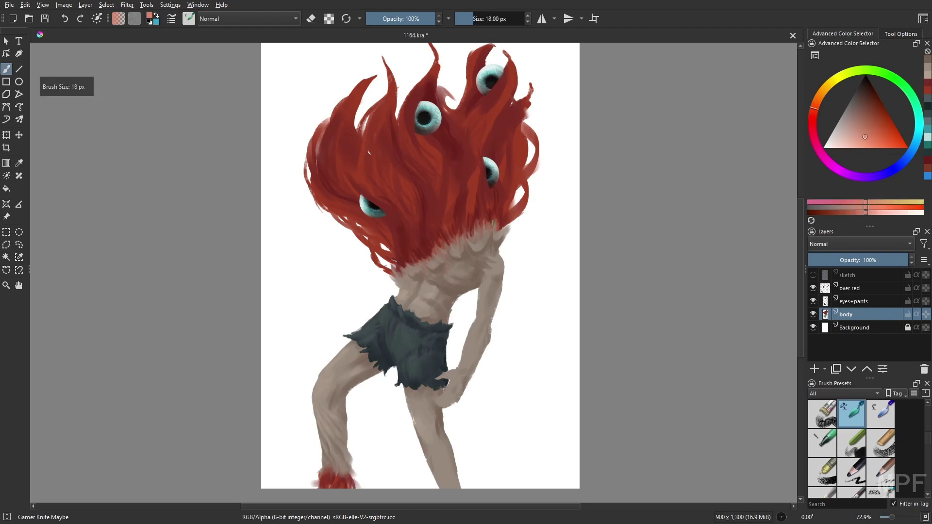
key("bracketleft")
key("bracketleft")
key("bracketleft")
key("bracketleft")
key("bracketleft")
left_click_drag(434, 191, 432, 177)
left_click_drag(453, 216, 451, 190)
left_click_drag(509, 143, 485, 90)
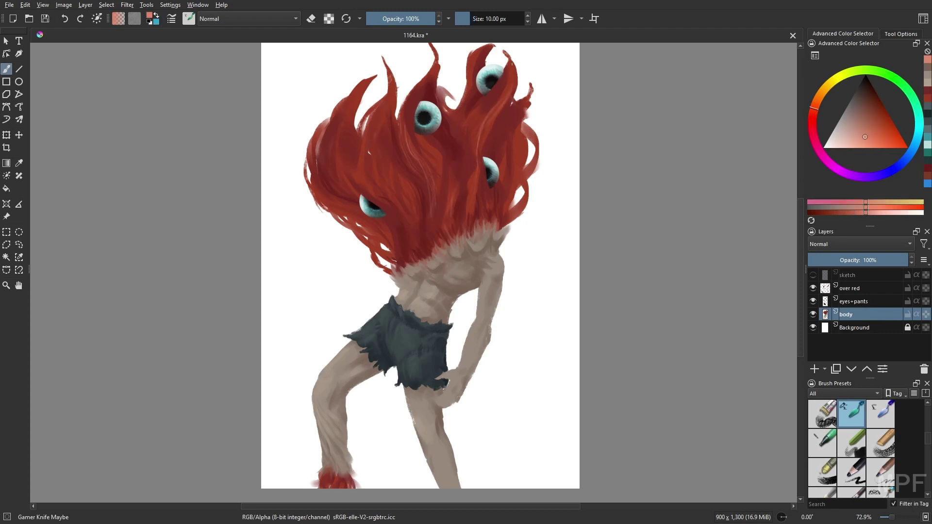
left_click_drag(468, 214, 472, 156)
left_click_drag(372, 192, 362, 160)
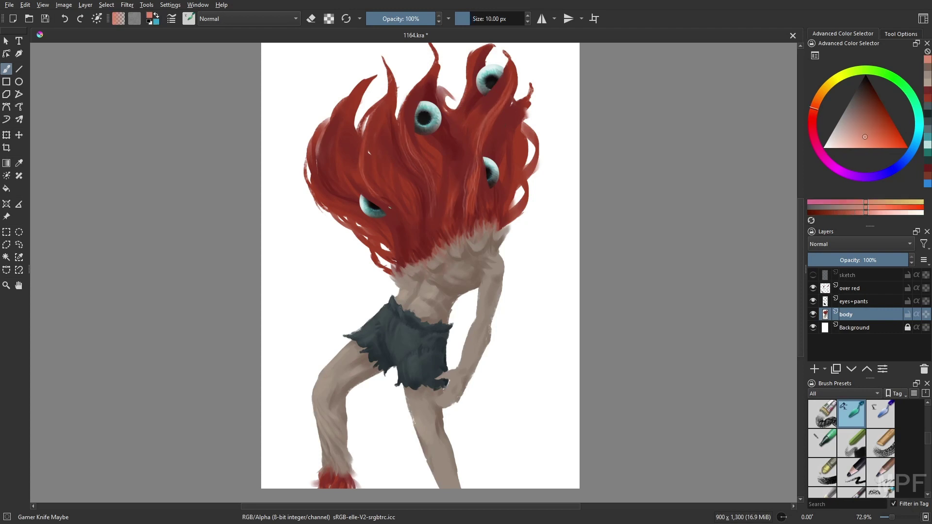
left_click_drag(408, 238, 383, 198)
left_click_drag(368, 143, 374, 183)
- Deepen the shadows between the hair locks and around the eyes with a sampled dark red at 26 px and 69% opacity
left_click(380, 144, "ctrl")
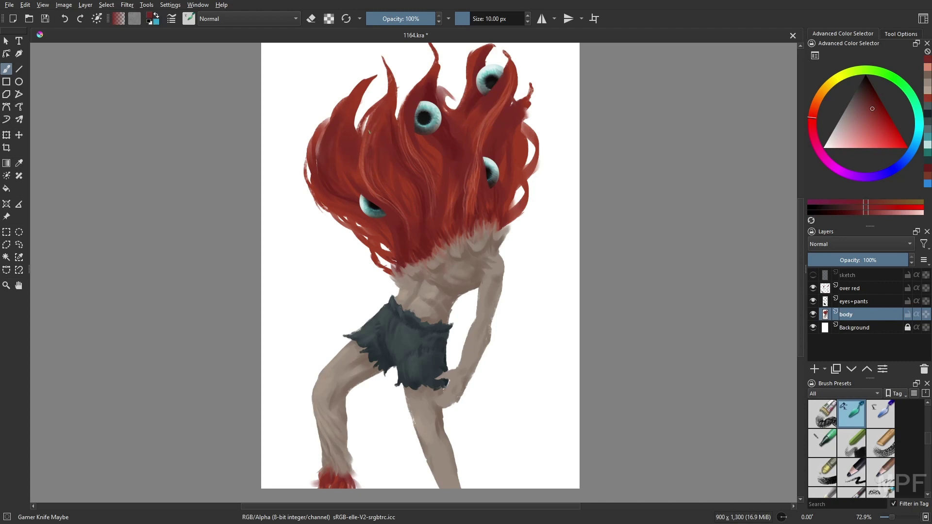
left_click(343, 155, "ctrl")
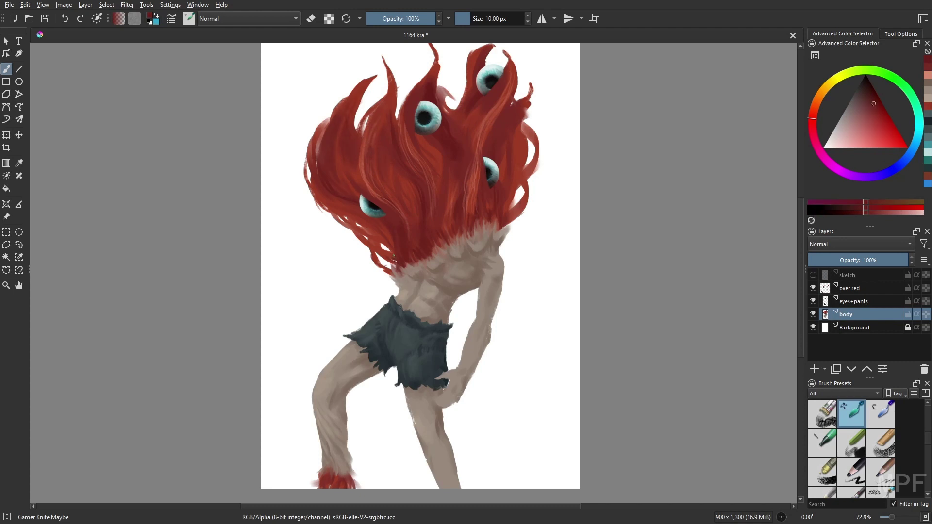
key("bracketright")
key("bracketright")
key("bracketright")
key("bracketright")
key("o")
key("o")
key("o")
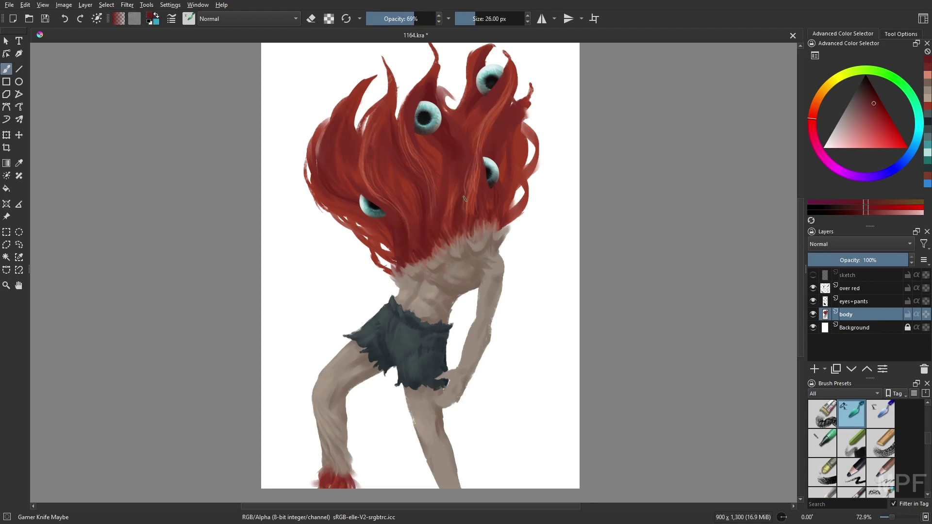
left_click_drag(480, 187, 482, 215)
left_click_drag(492, 172, 509, 211)
left_click_drag(487, 132, 492, 153)
left_click_drag(356, 124, 356, 148)
left_click_drag(343, 136, 344, 157)
left_click_drag(446, 204, 449, 224)
left_click_drag(427, 136, 433, 141)
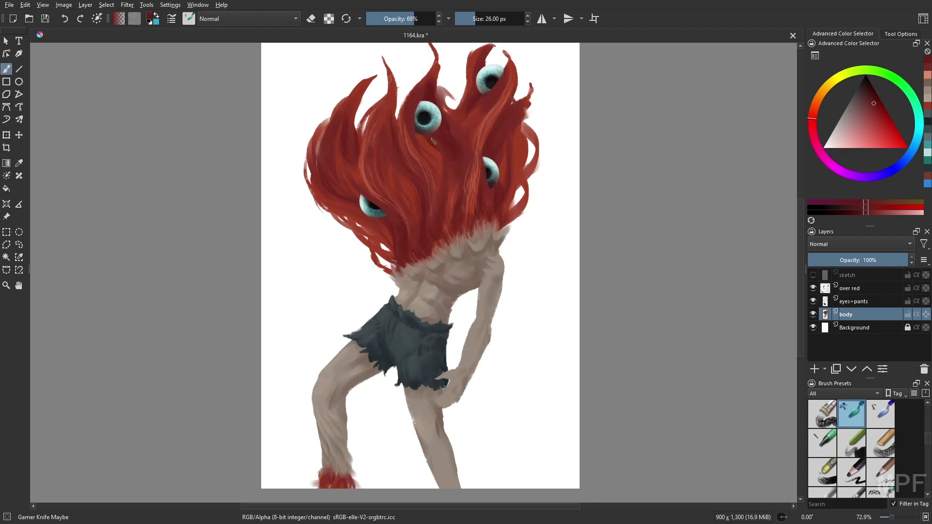
- Add lighter hair strands on the over red layer with sampled reds, reducing the brush to 10 px and restoring opacity to 100%
key("Page_Up")
key("Page_Up")
left_click(411, 125, "ctrl")
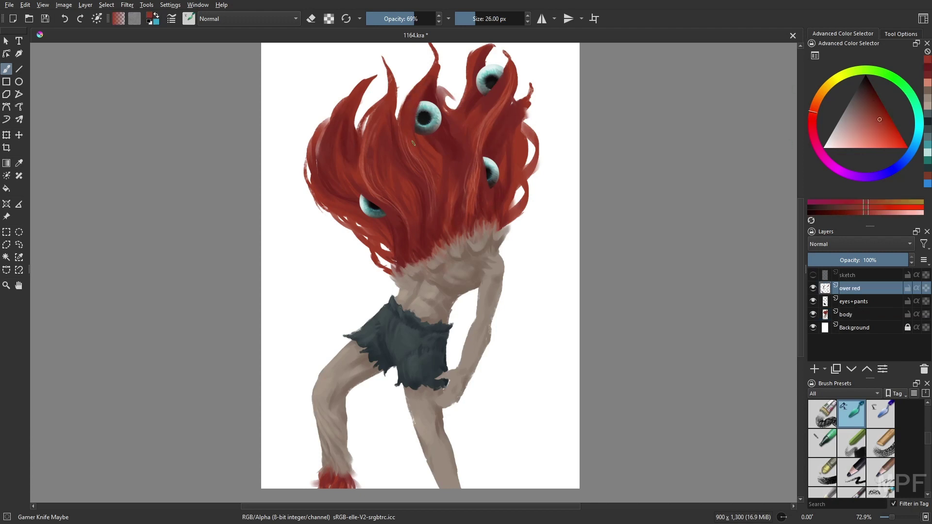
left_click(493, 109, "ctrl")
key("bracketleft")
key("bracketleft")
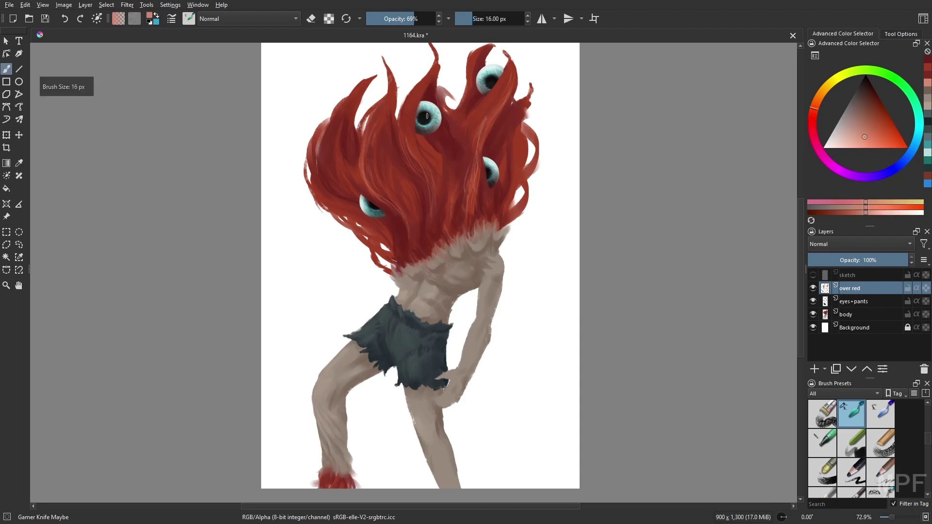
key("o")
key("o")
key("o")
key("o")
key("bracketleft")
key("bracketleft")
key("bracketleft")
- Darken the hair around the eyes on the body layer with a sampled dark maroon at about 48 px
left_click(856, 314)
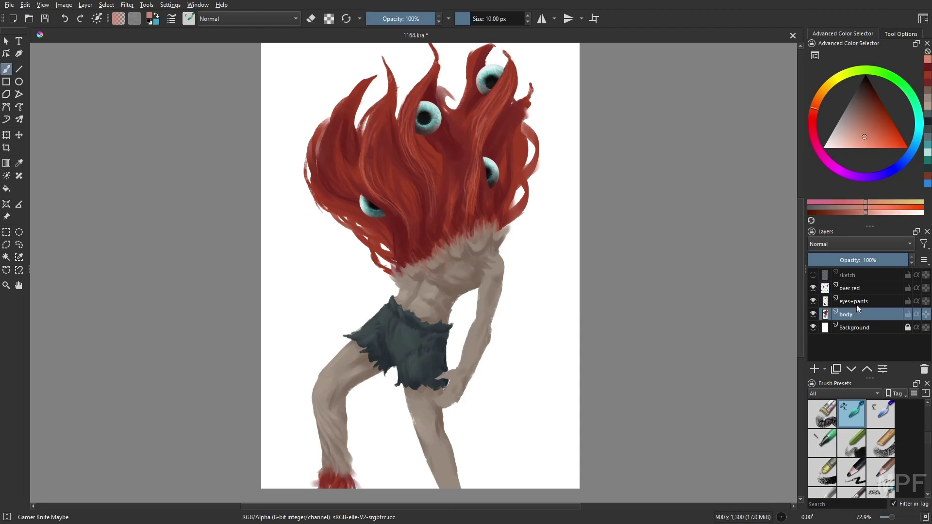
left_click(426, 154, "ctrl")
left_click(421, 145, "ctrl")
left_click_drag(428, 147, 456, 147)
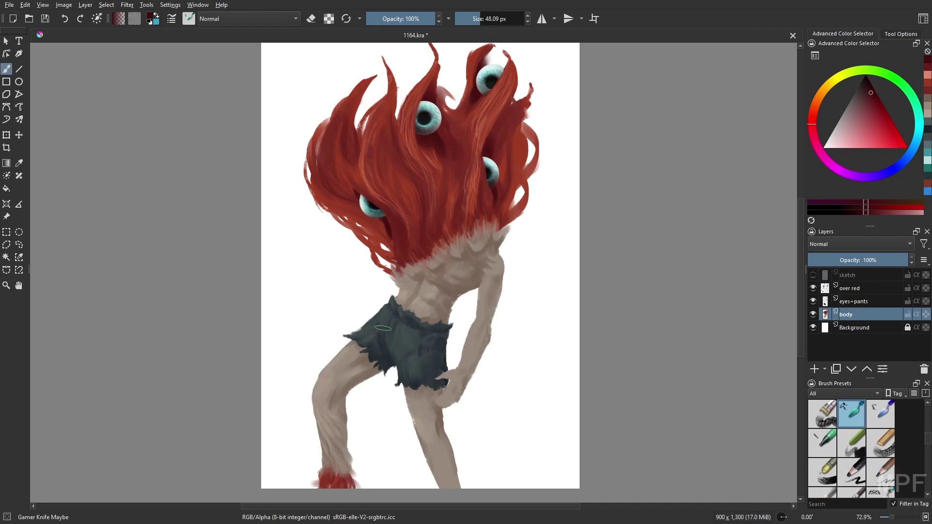
- Mirror the view and deepen the hollow inside the large outer hair curl with dark maroon at 16 px
key("m")
key("bracketleft")
key("bracketleft")
key("bracketleft")
left_click(922, 90)
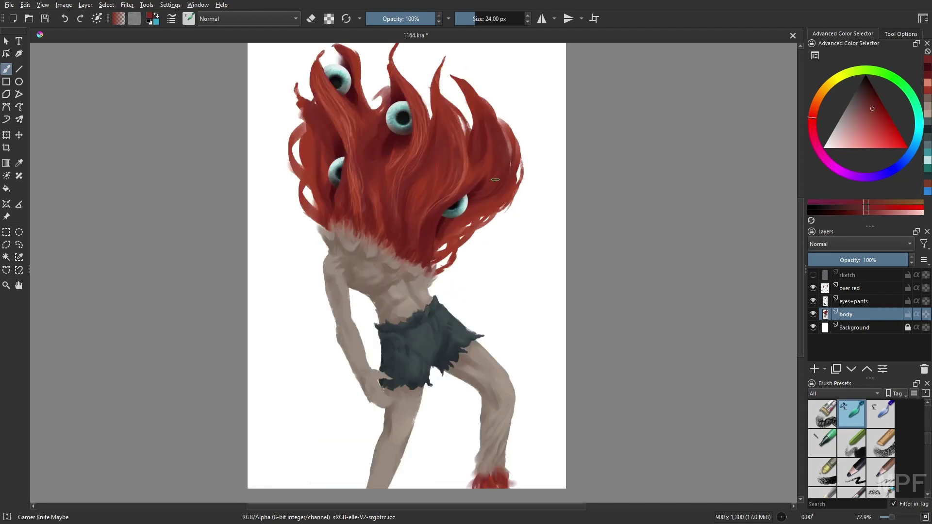
left_click(922, 90)
key("bracketleft")
key("bracketleft")
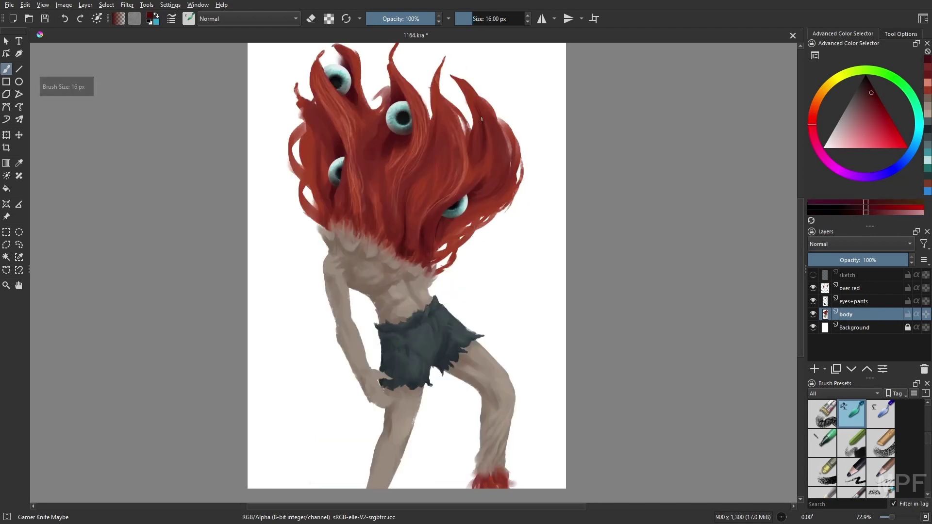
left_click_drag(475, 115, 475, 137)
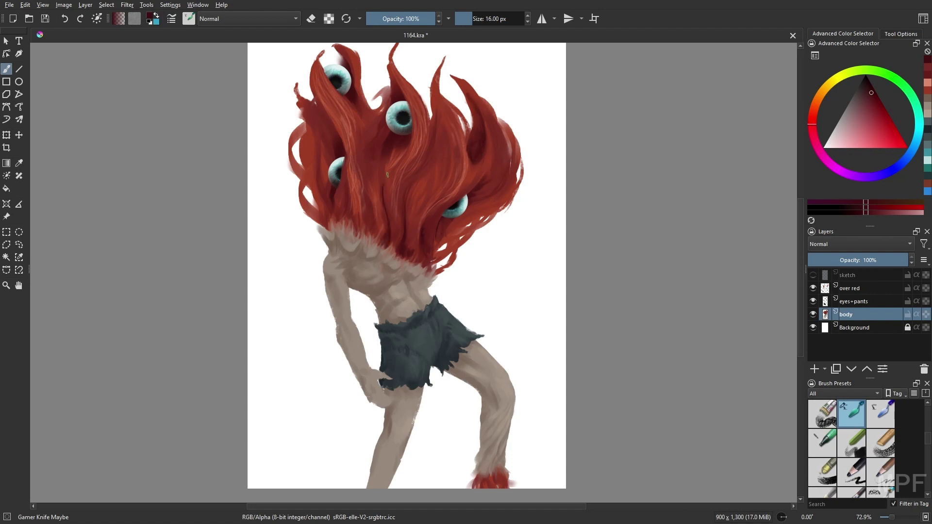
- Unmirror the view and paint dark maroon strands through the lower hair, the outer curl and beside the topmost eye at 14 px
key("m")
key("bracketleft")
key("bracketleft")
mouse_move(434, 150)
left_mouse_down()
mouse_move(429, 159)
mouse_move(384, 163)
mouse_move(414, 237)
left_mouse_up()
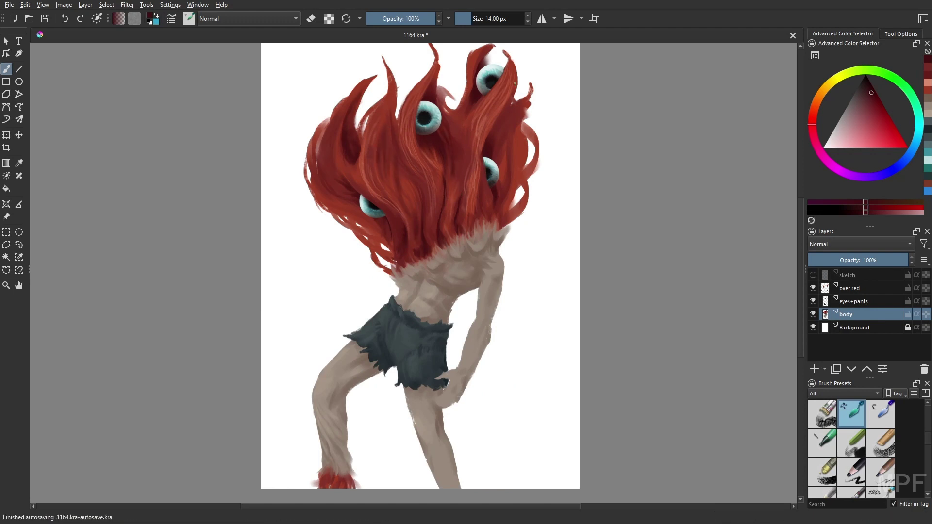
left_click_drag(329, 141, 326, 157)
left_click_drag(341, 150, 327, 182)
mouse_move(467, 100)
left_mouse_down()
mouse_move(464, 121)
mouse_move(493, 136)
left_mouse_up()
mouse_move(514, 84)
left_mouse_down()
mouse_move(495, 161)
mouse_move(512, 190)
left_mouse_up()
- Fill out the hair's outer edges on both sides with additional strands in a sampled dark red at 14 px
left_click(514, 155, "ctrl")
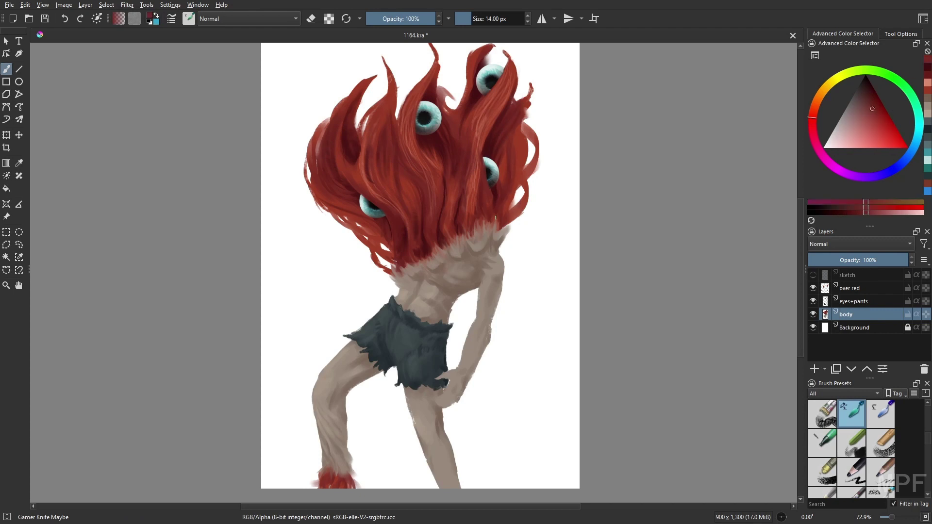
mouse_move(522, 139)
left_mouse_down()
mouse_move(516, 183)
mouse_move(520, 158)
left_mouse_up()
left_click_drag(528, 121, 523, 172)
left_click_drag(525, 206, 512, 223)
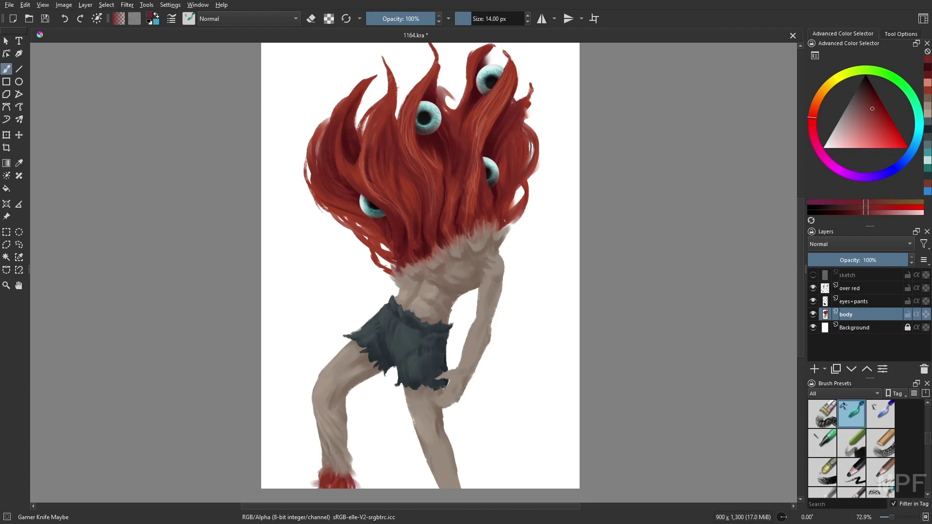
left_click_drag(523, 184, 511, 212)
left_click_drag(372, 222, 343, 232)
left_click_drag(311, 169, 308, 185)
left_click_drag(311, 153, 302, 183)
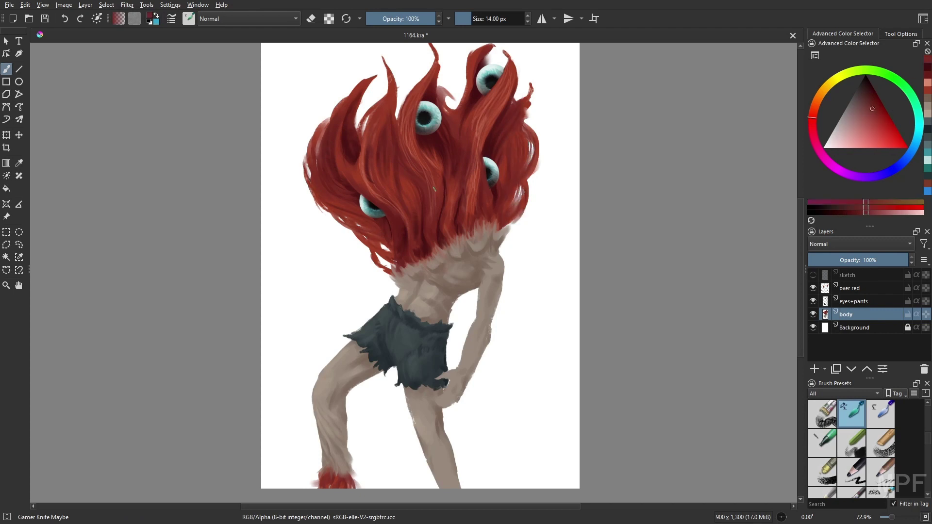
left_click_drag(391, 261, 378, 269)
- Darken the hair roots along the shoulders and the locks above them with a sampled deep maroon at 14 px
left_click(454, 232, "ctrl")
left_click_drag(458, 231, 445, 247)
mouse_move(470, 219)
left_mouse_down()
mouse_move(466, 232)
mouse_move(500, 224)
left_mouse_up()
left_click_drag(489, 215, 483, 225)
left_click_drag(511, 164, 499, 199)
left_click_drag(517, 173, 498, 205)
left_click_drag(511, 145, 509, 161)
mouse_move(391, 226)
left_mouse_down()
mouse_move(383, 243)
mouse_move(388, 272)
left_mouse_up()
left_click_drag(438, 217, 429, 249)
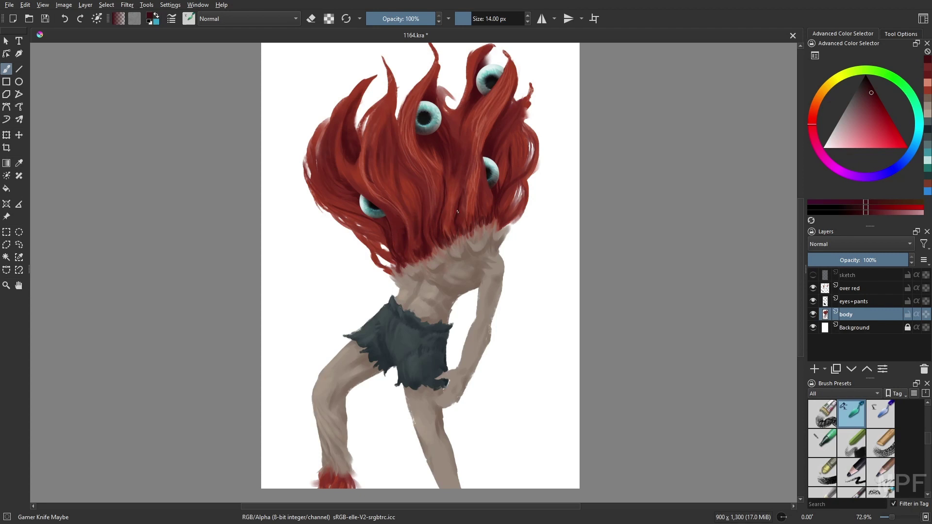
- Add fine light red strands to the hair locks at 8 px, refining them with sampled maroon and red tones
key("bracketleft")
left_click(340, 160, "ctrl")
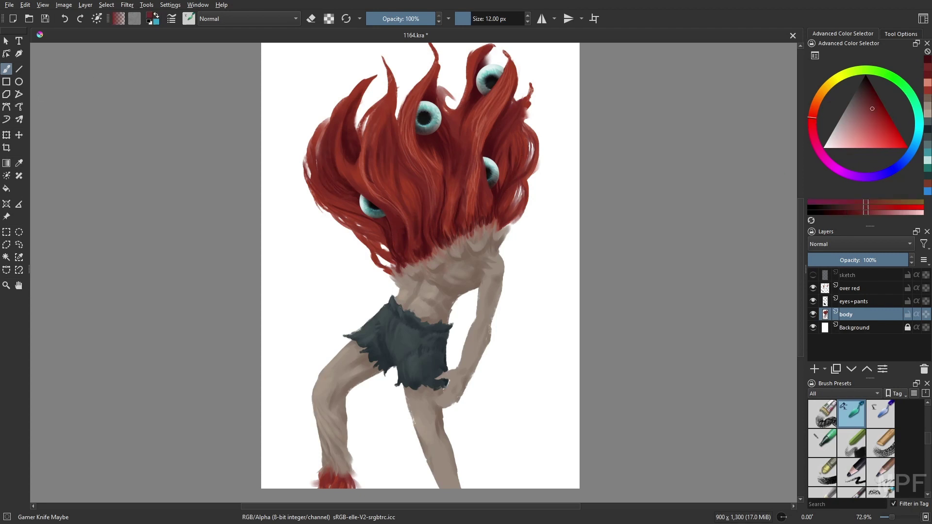
left_click(357, 127, "ctrl")
key("bracketleft")
key("bracketleft")
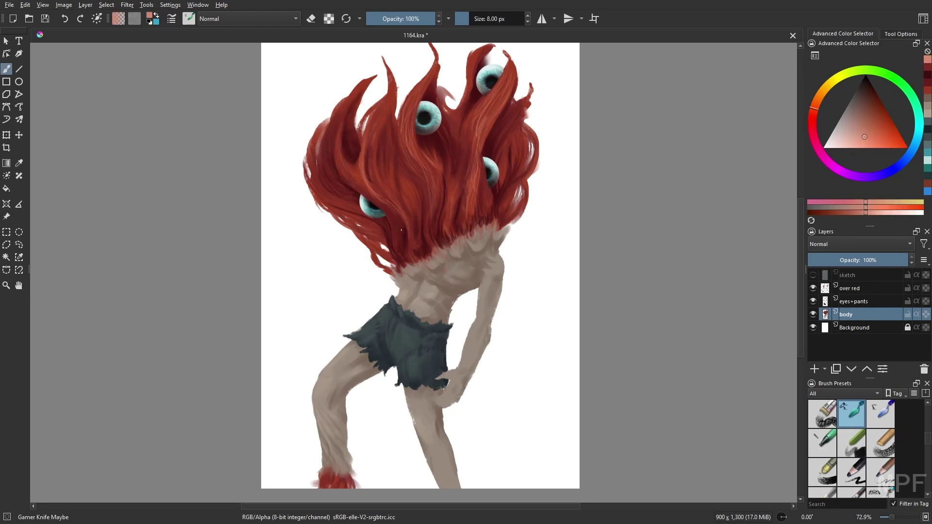
mouse_move(363, 87)
left_mouse_down()
mouse_move(326, 141)
mouse_move(349, 119)
mouse_move(390, 128)
left_mouse_up()
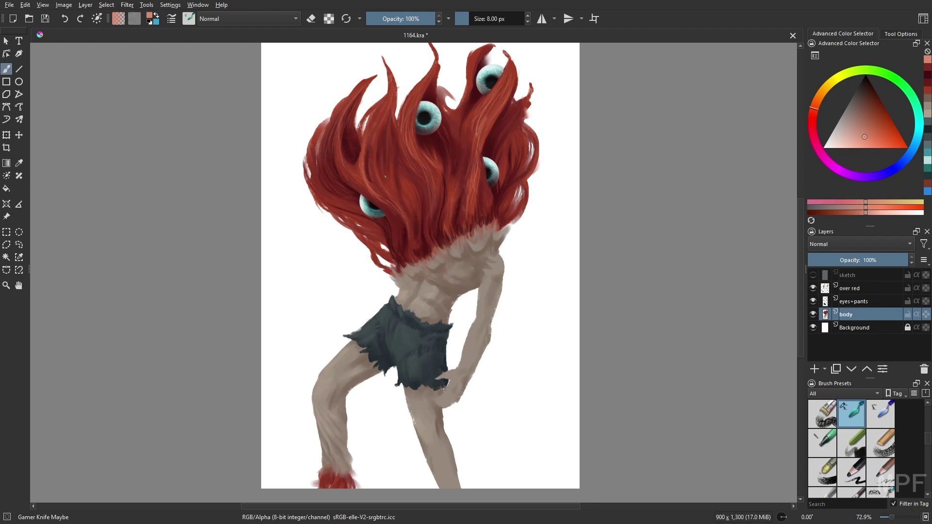
left_click_drag(513, 136, 532, 182)
left_click(416, 193, "ctrl")
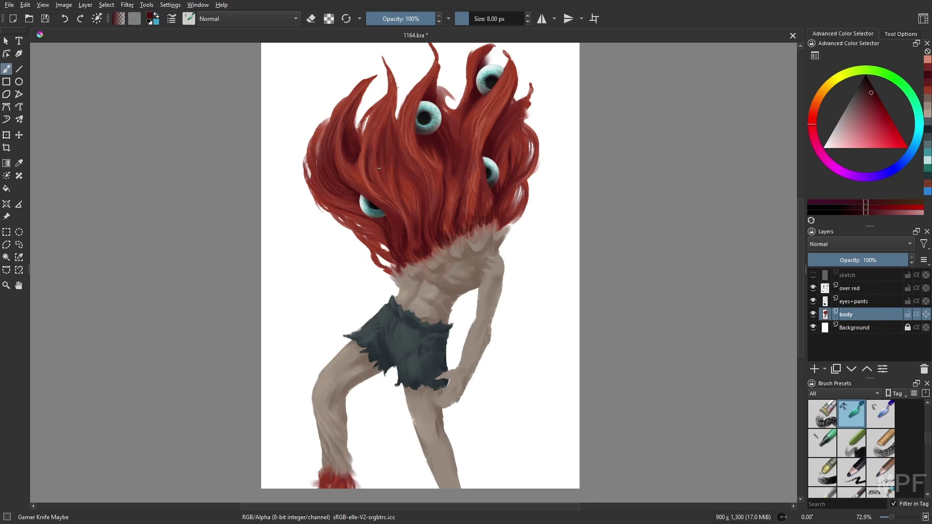
left_click(448, 93, "ctrl")
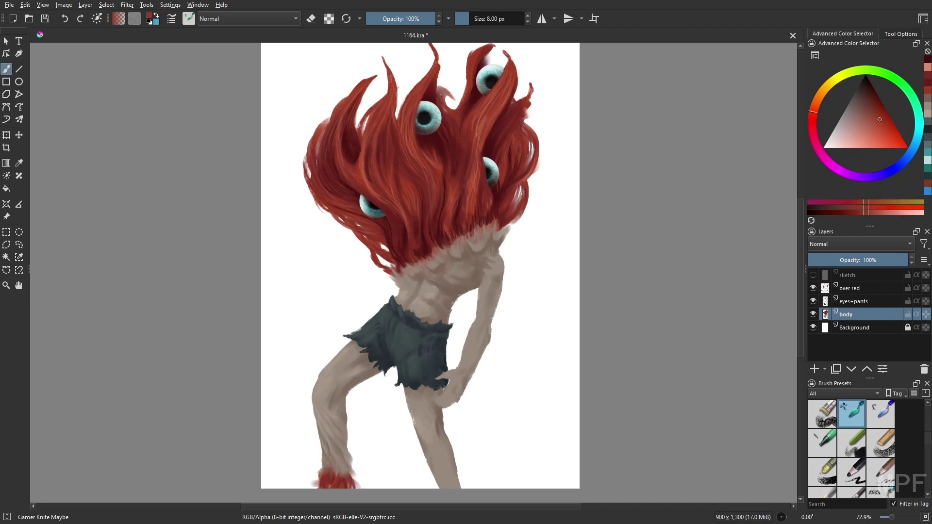
- Paint textured light red streaks on the hair locks with the m) RGBA 06 Rock brush at 5 px
right_click(566, 318)
left_click(529, 272)
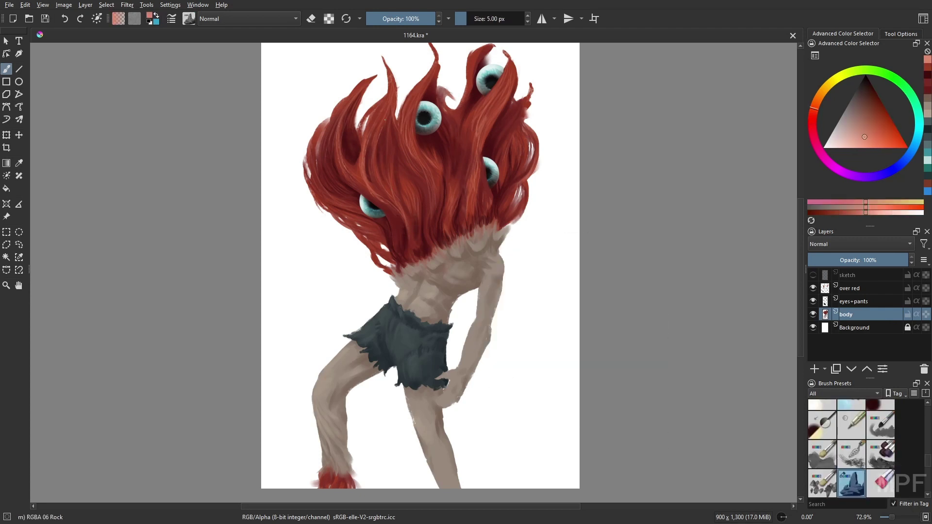
left_click_drag(375, 143, 384, 186)
left_click_drag(460, 142, 468, 172)
left_click_drag(345, 104, 332, 136)
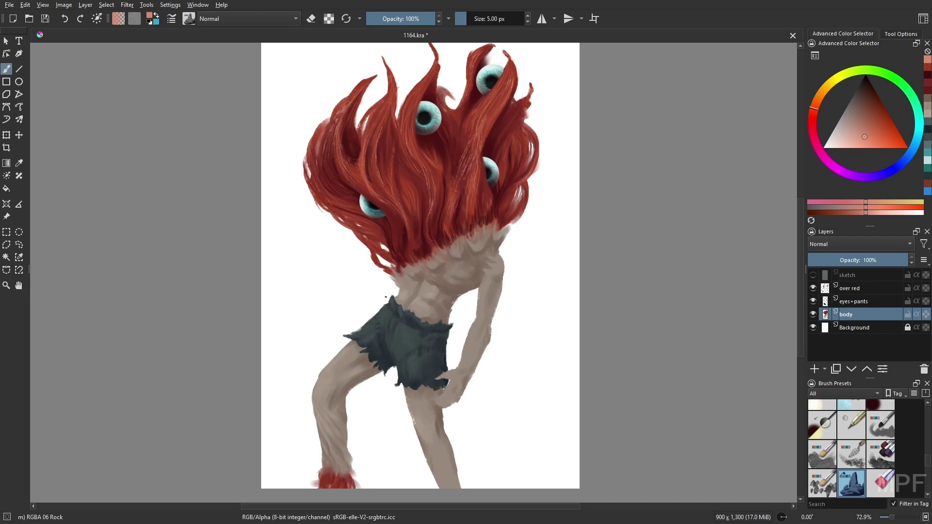
- Retouch hair strands on the over red layer in mirrored view with sampled reds and the Gamer Knife Maybe brush at 12 px, and unmirror
key("m")
left_click(421, 239, "ctrl")
key("Page_Up")
key("Page_Up")
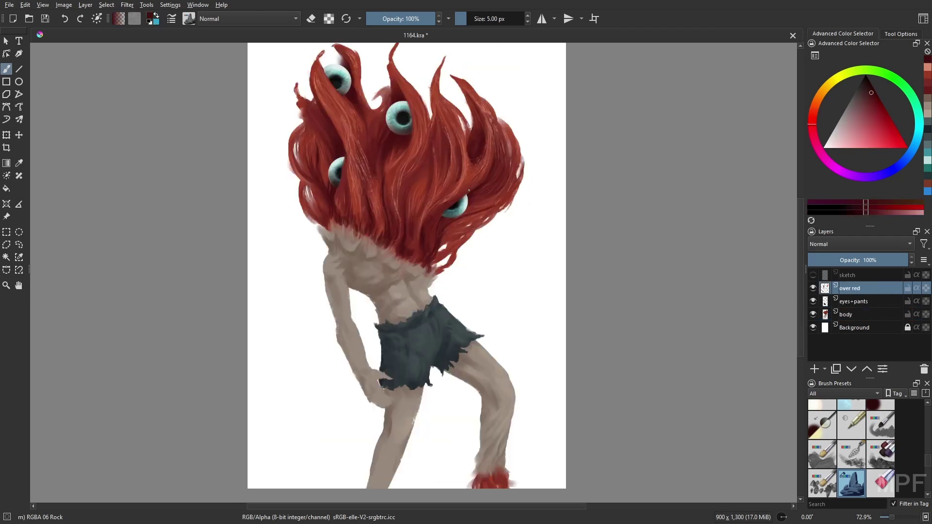
key("Page_Down")
key("Page_Down")
key("Page_Up")
key("Page_Up")
right_click(558, 330)
left_click(545, 260)
key("m")
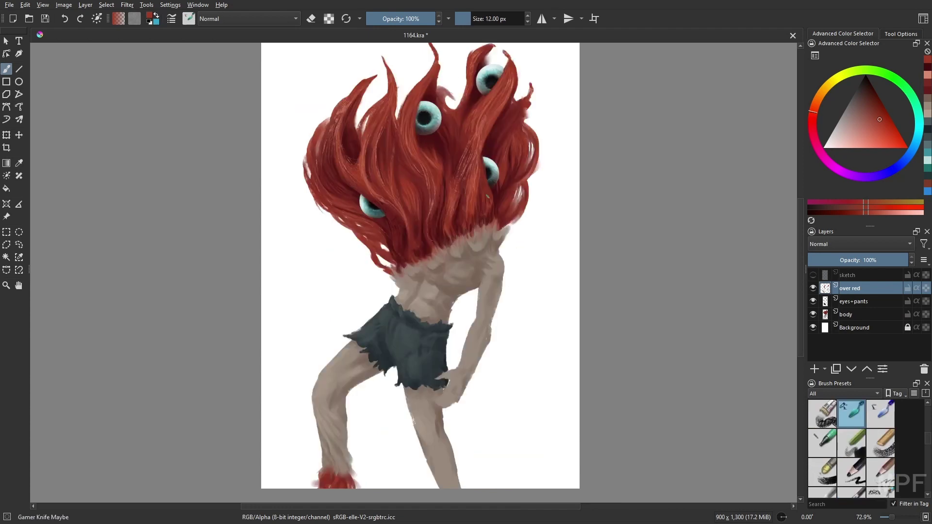
- Add fine textured strands in a lighter red on the over red layer with the m) RGBA 06 Rock brush at 5 px
right_click(536, 222)
left_click(473, 146)
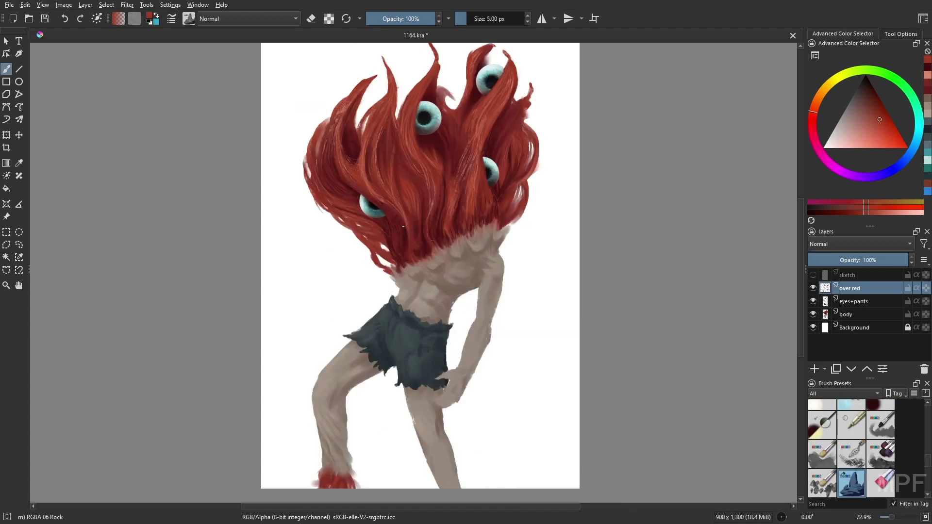
key("l")
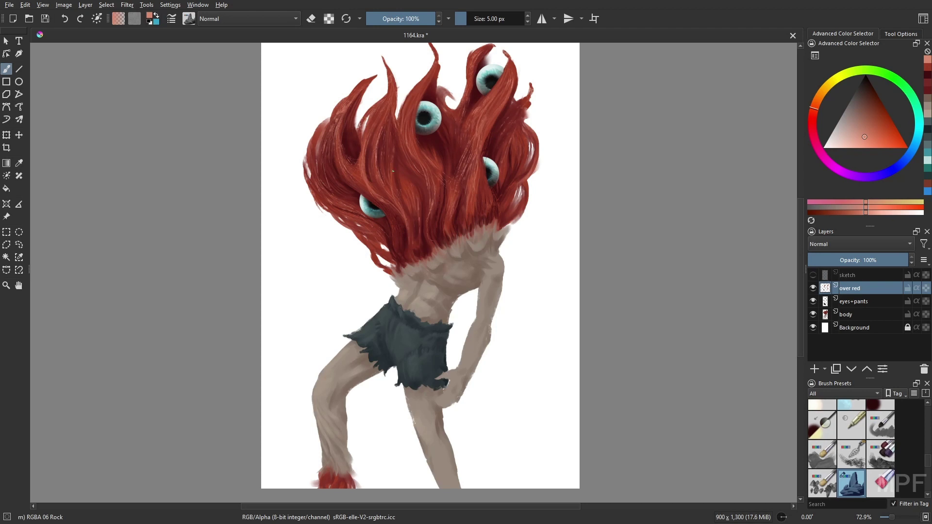
- Add a new layer above over red and name it "even more red"
key("Insert")
key("F2")
type("even more red")
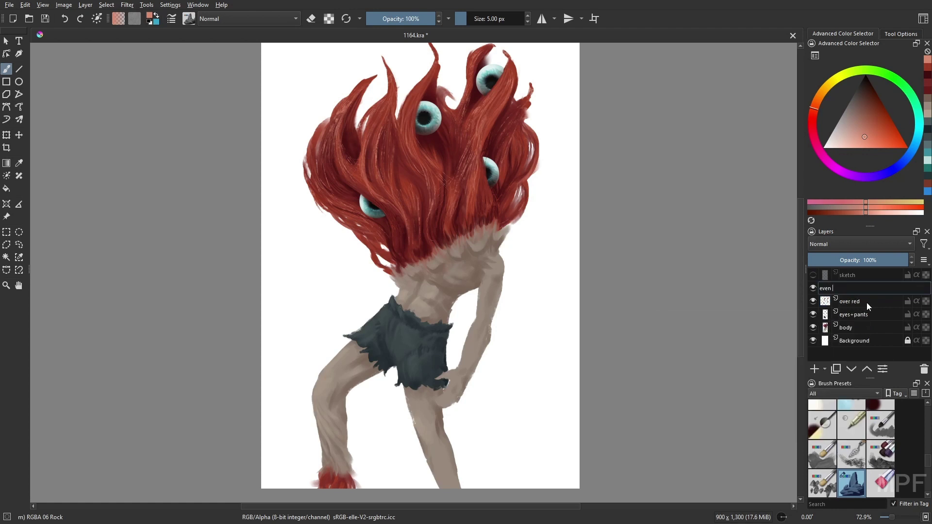
key("Return")
- Paint darker red strands at the hair roots with the Gamer Knife Maybe brush at 18 px and merge the layer down into over red
key("slash")
key("k")
key("bracketright")
mouse_move(373, 256)
left_mouse_down()
mouse_move(367, 275)
mouse_move(377, 280)
left_mouse_up()
key("k")
key("bracketright")
left_click_drag(447, 251, 433, 262)
left_click_drag(495, 222, 486, 240)
key("ctrl+e")
- Group the over red, eyes+pants and body layers into a group named "creature"
key("shift+Down")
key("shift+Down")
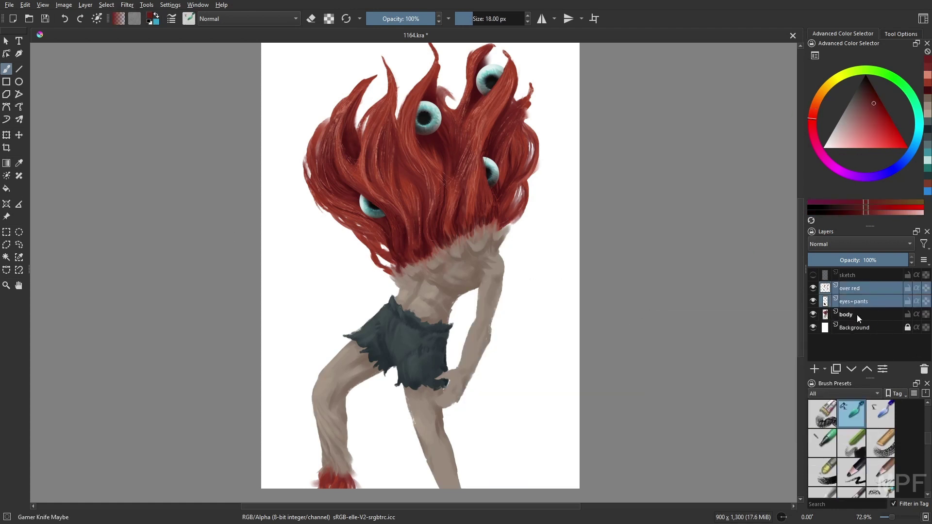
key("ctrl+g")
- Paint dark brown shadow strokes on the body layer just below the hair roots at 70% opacity and 20 px
left_click(923, 111)
key("bracketleft")
key("bracketleft")
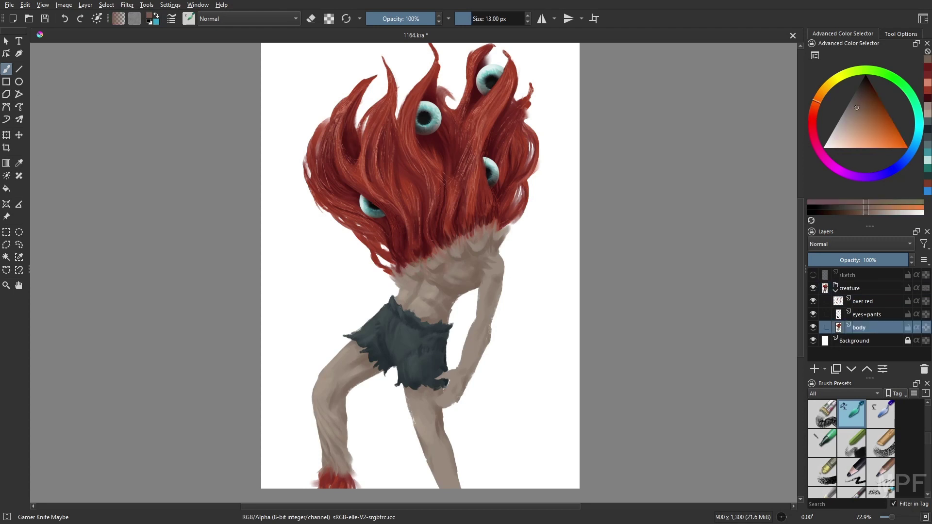
left_click(817, 105)
left_click(867, 100)
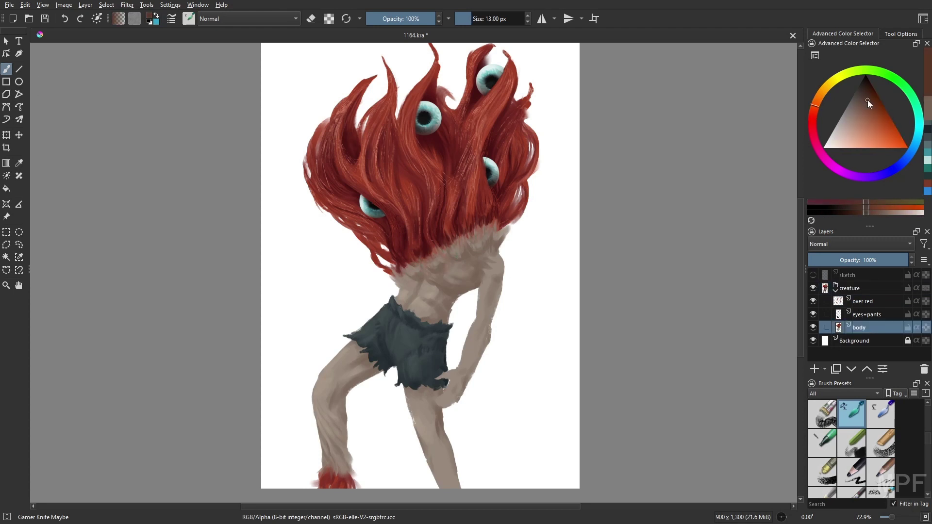
key("7")
key("bracketright")
key("bracketright")
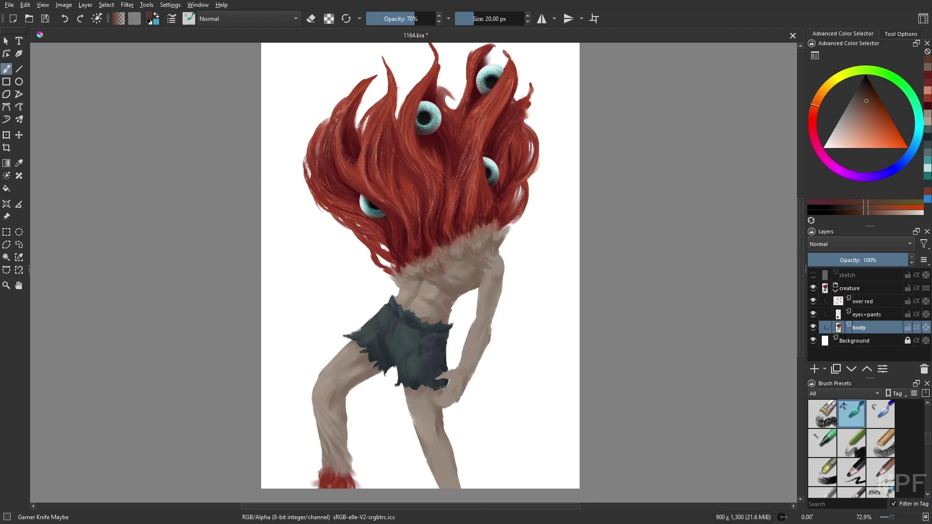
- Extend dark red and brown root strands over the shoulder and chest at 13 px, checking the shapes in a mirrored view
left_click(927, 107)
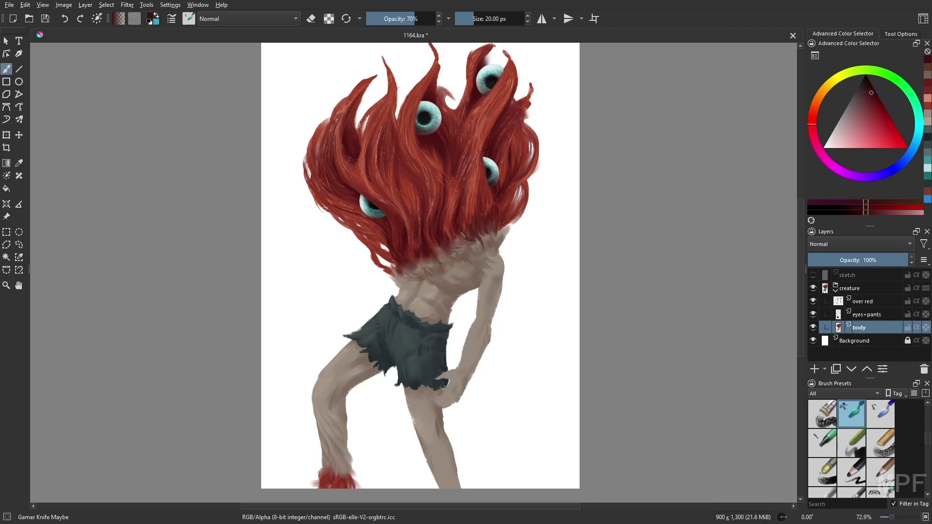
key("m")
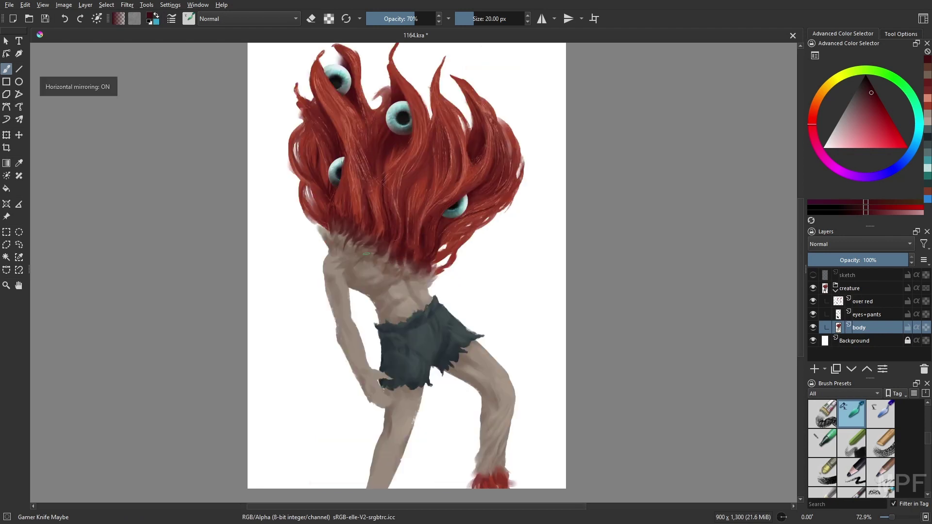
key("bracketright")
key("bracketleft")
key("bracketleft")
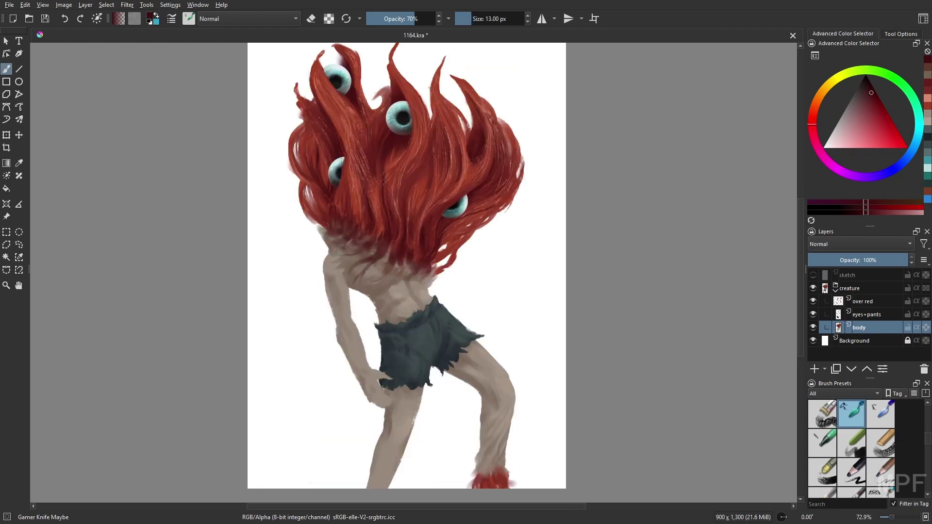
left_click(338, 245, "ctrl")
key("m")
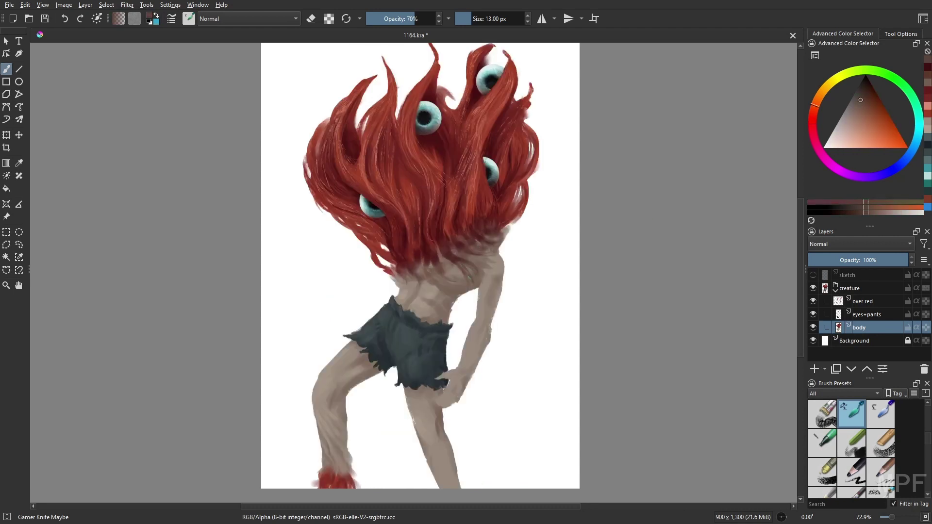
- Lock the body layer's alpha and paint light beige highlights on the forearm and hand at 15 px
key("bracketleft")
left_click(926, 327)
key("bracketright")
key("bracketright")
right_click(477, 372)
left_click(471, 375)
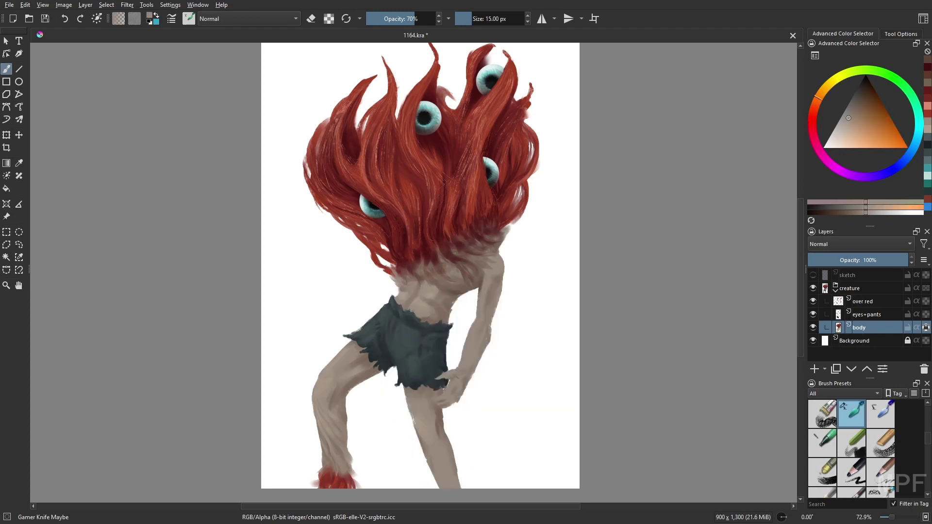
right_click(475, 371)
right_click(475, 372)
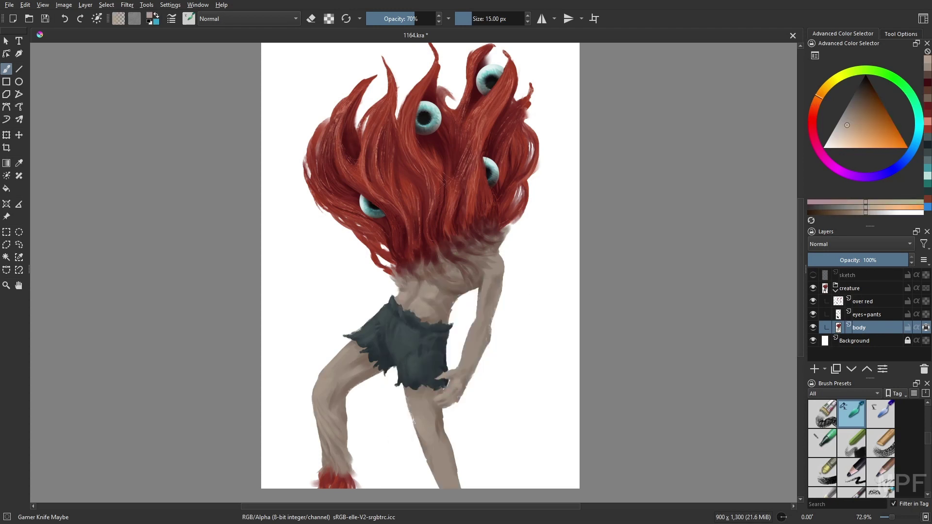
left_click_drag(465, 332, 460, 367)
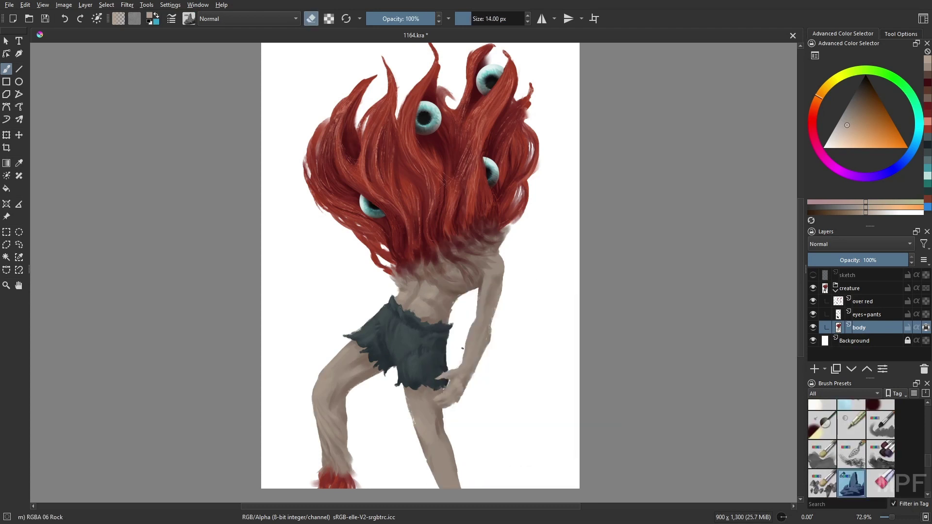
- Shade the elbow with dark brown and paint beige strands over the chest below the hair roots at 15 px
left_click(488, 324, "ctrl")
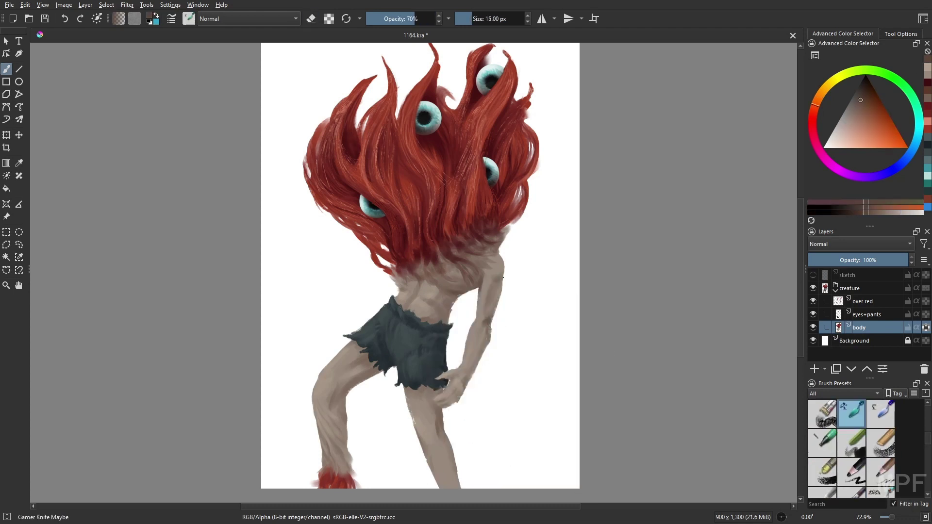
left_click(503, 277, "ctrl")
left_click_drag(468, 332, 461, 340)
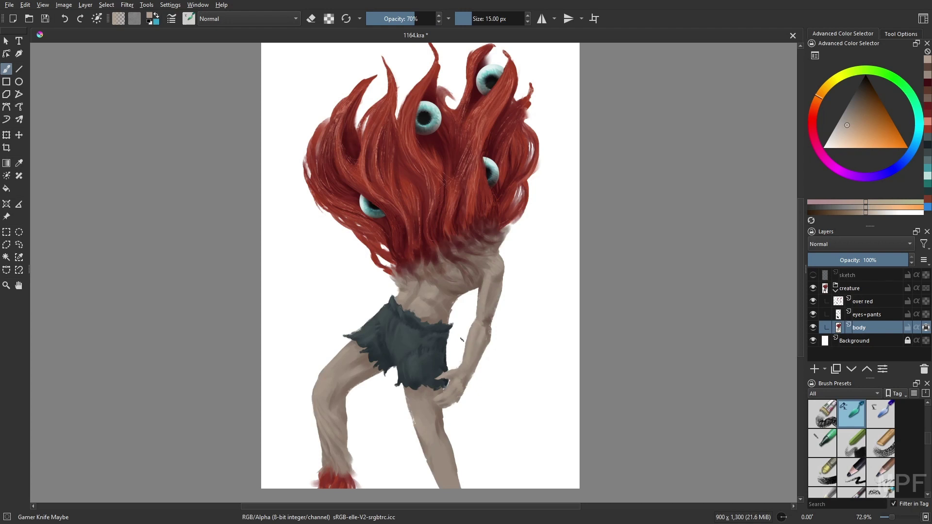
left_click(432, 300)
mouse_move(434, 274)
left_mouse_down()
mouse_move(466, 258)
mouse_move(472, 236)
mouse_move(499, 227)
mouse_move(404, 258)
left_mouse_up()
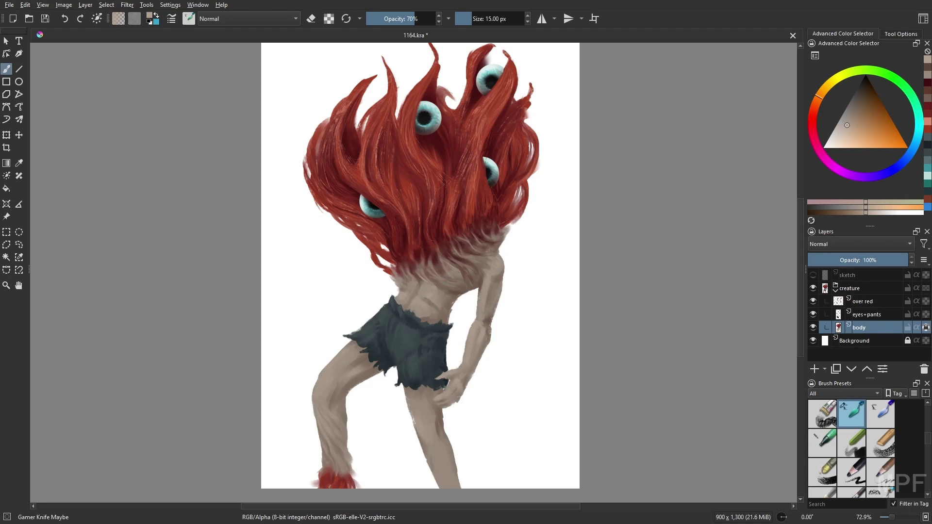
- Deepen the hair roots with dark red and shade the arm, hand and straight leg with dark brown
left_click(411, 260, "ctrl")
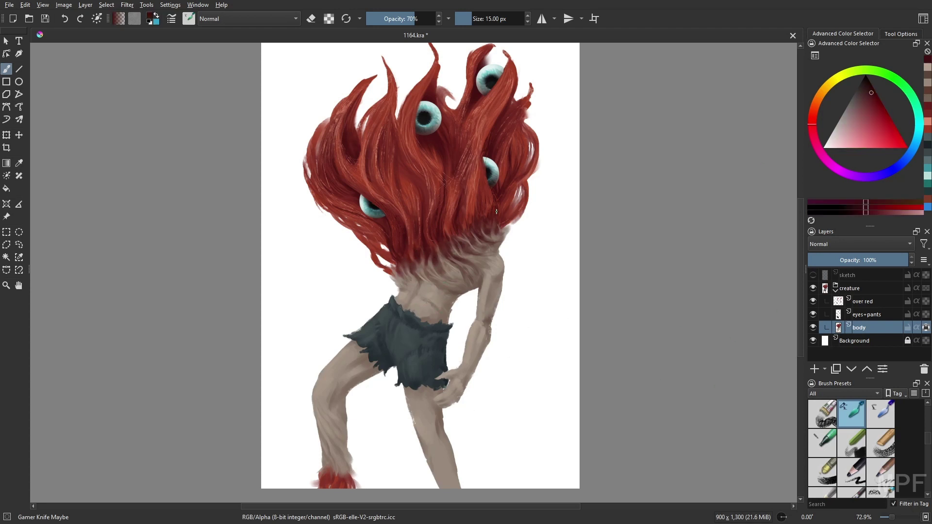
left_click(814, 104)
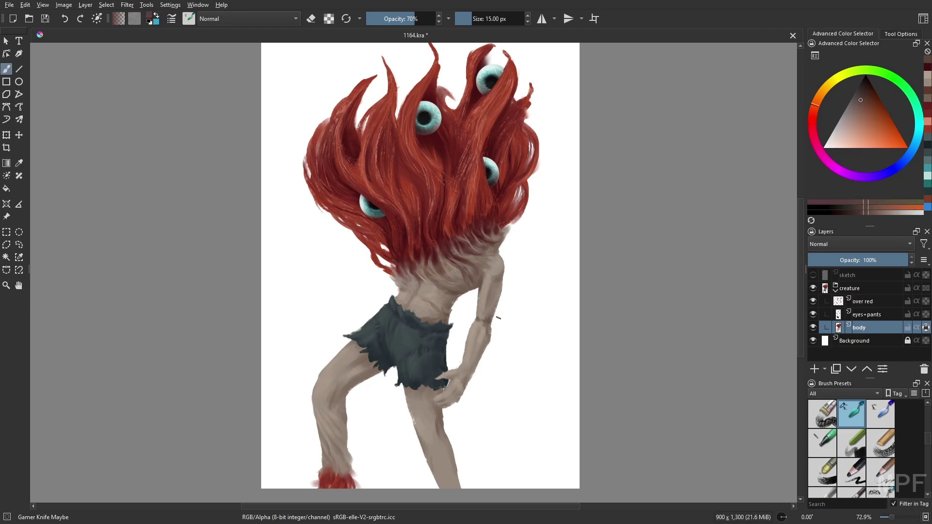
left_click_drag(467, 381, 433, 395)
key("bracketright")
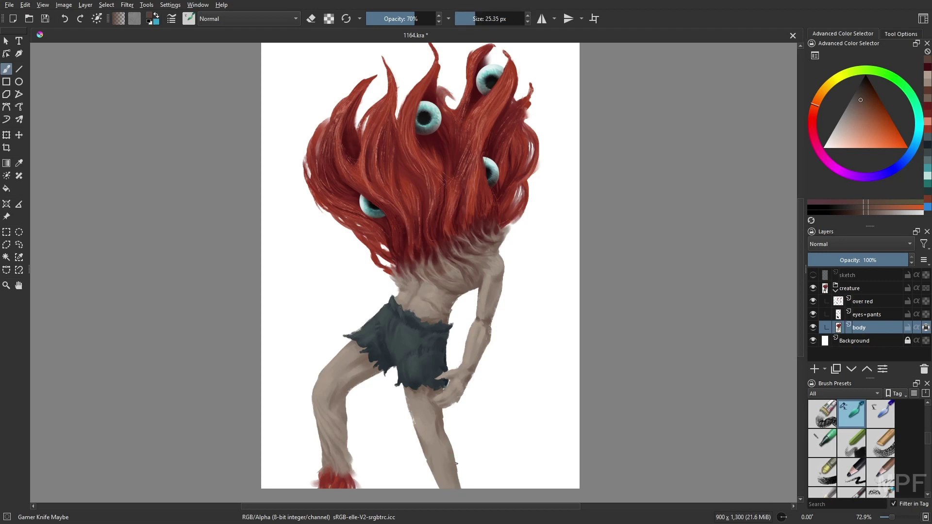
left_click_drag(414, 391, 413, 399)
key("bracketleft")
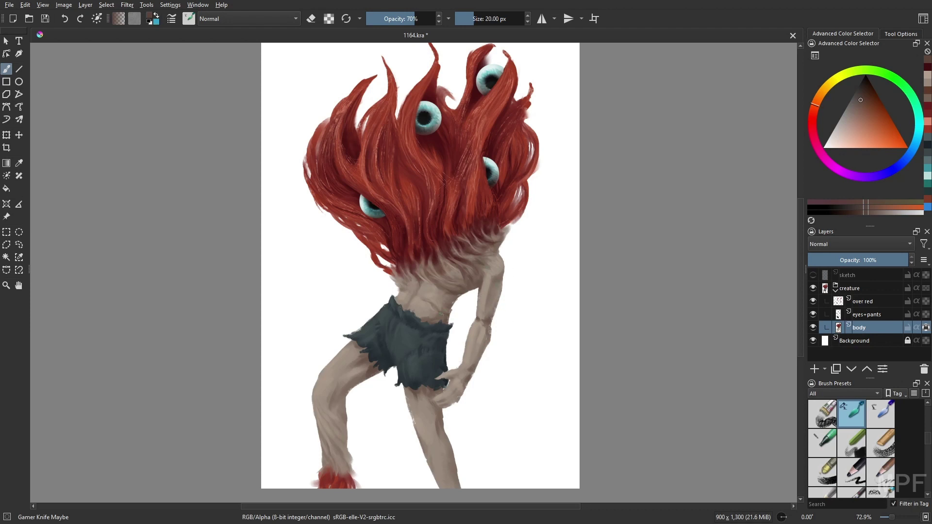
- Refine the bent leg with brown shading and beige highlights at 15 and 12 px while the canvas is mirrored
key("m")
key("bracketleft")
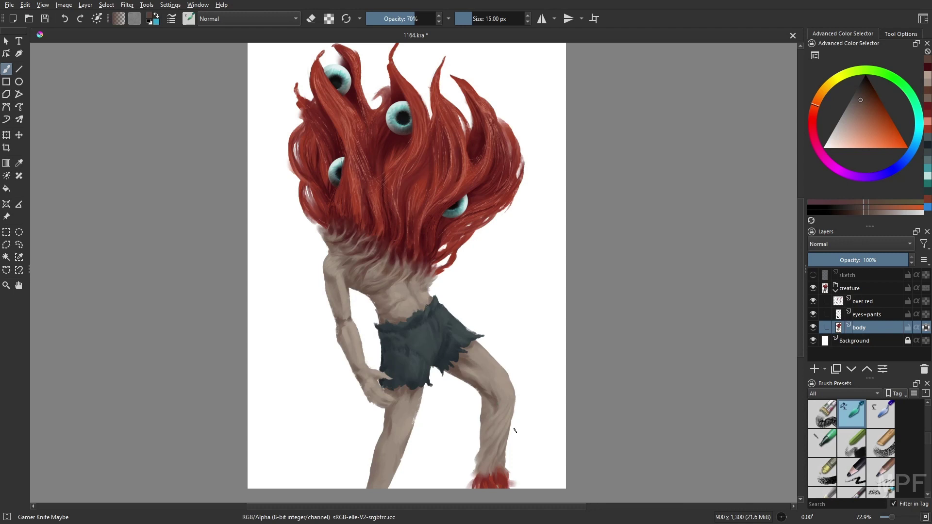
right_click(573, 368)
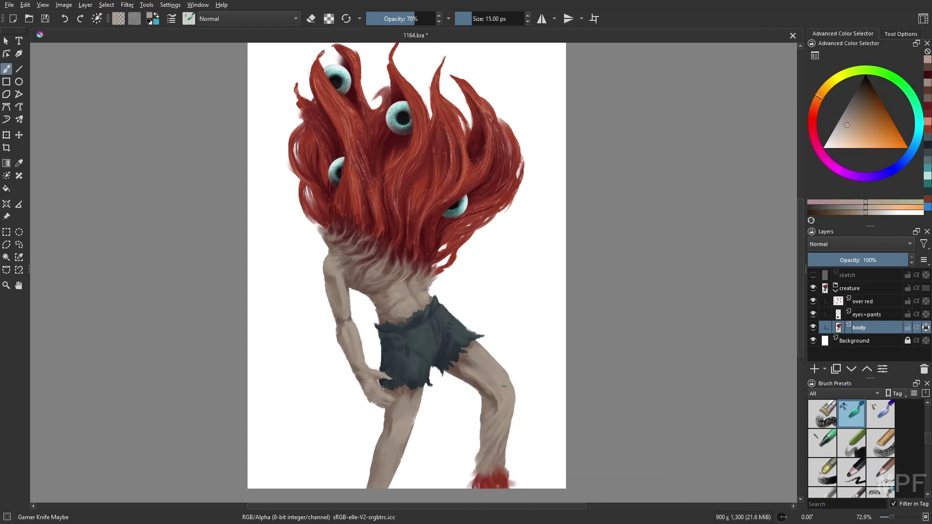
key("bracketleft")
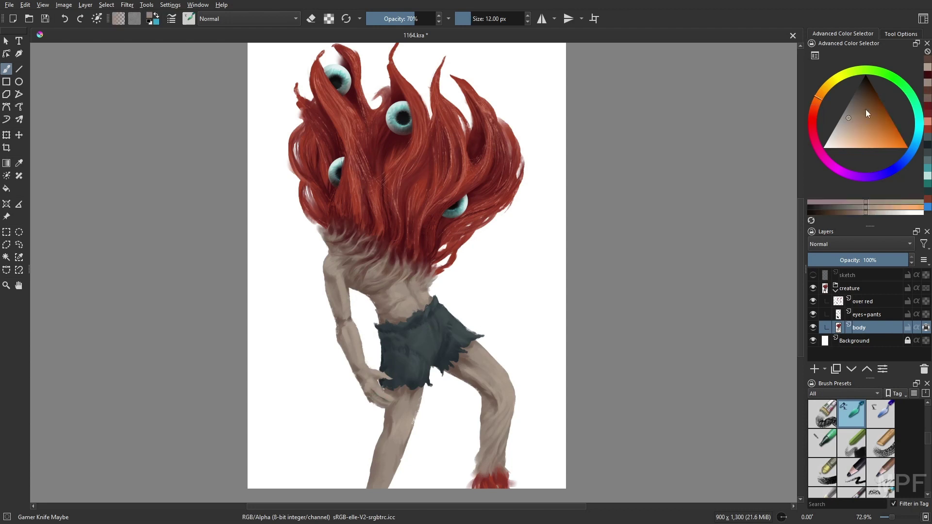
left_click(462, 390, "ctrl")
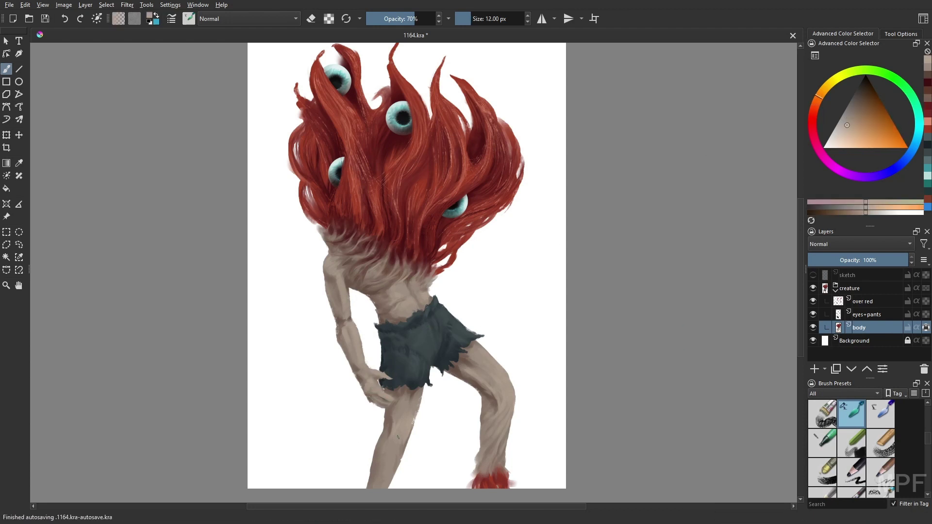
key("slash")
key("m")
- Paint very dark red shadows between the hair locks on the body layer, using brush sizes from 10 to 18 px
right_click(618, 347)
left_click(688, 347)
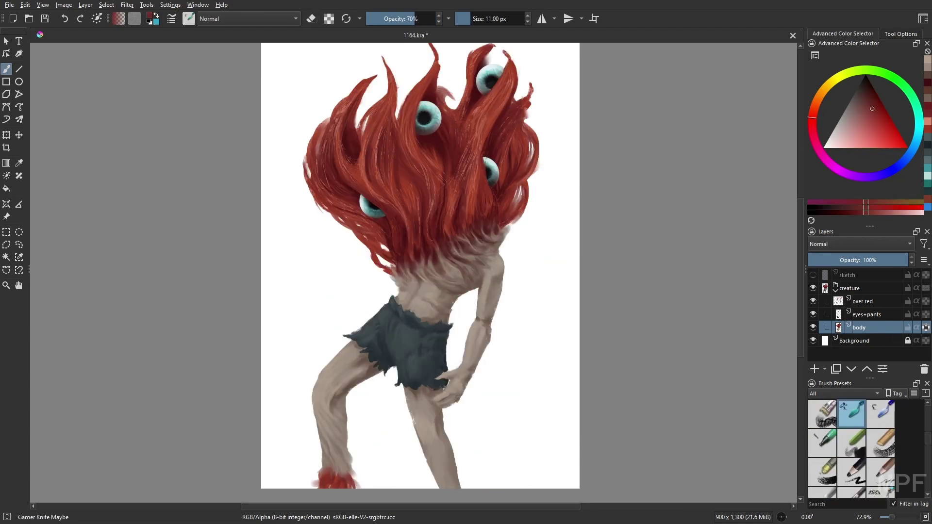
left_click(376, 234, "ctrl")
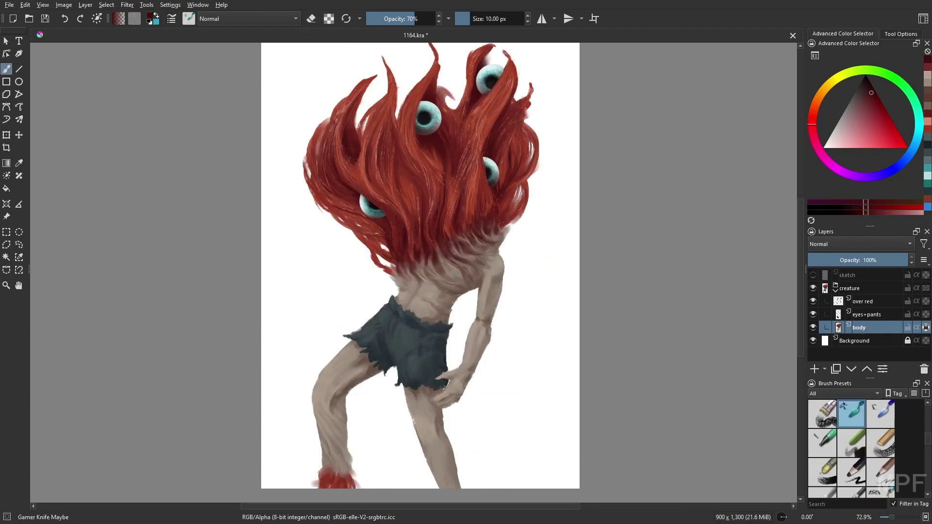
left_click(418, 144, "ctrl")
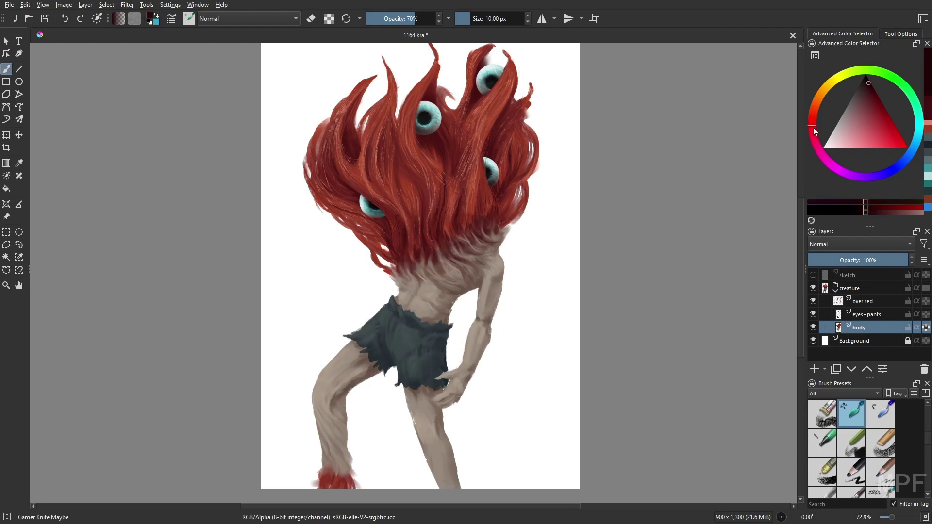
key("bracketright")
key("bracketright")
key("bracketright")
key("bracketright")
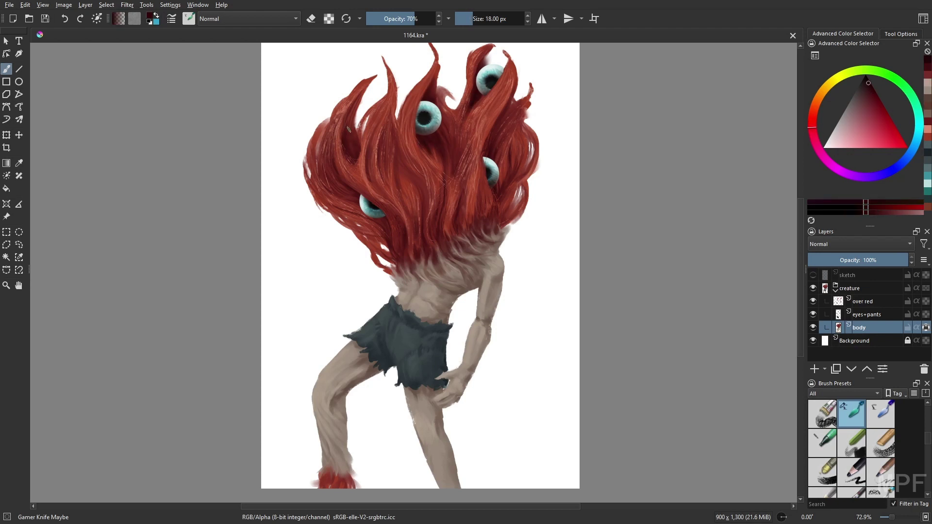
- Add brighter red and salmon strands to the hair around the eyes, reducing the brush to 10 px
left_click(930, 124)
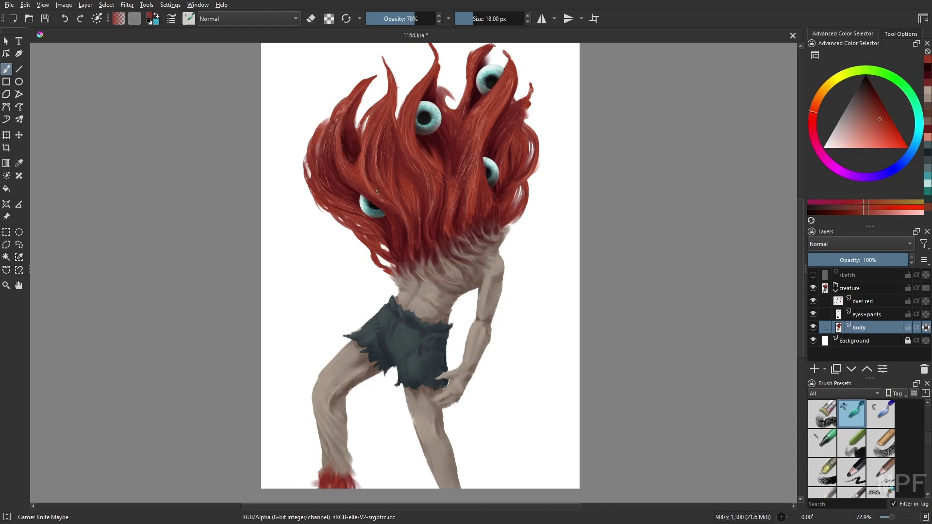
key("bracketleft")
key("bracketleft")
key("bracketleft")
key("bracketleft")
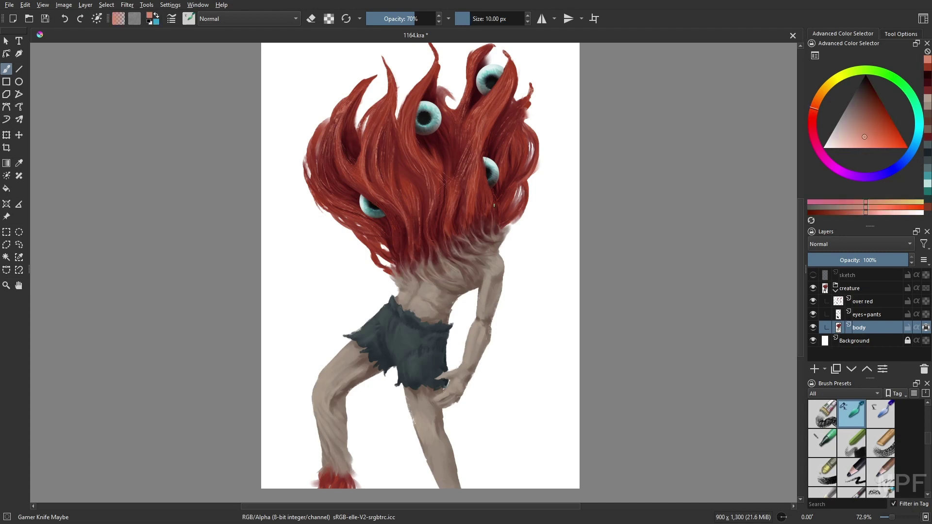
- Add a layer named "mult" at the top of the creature group with Multiply blending and inherited alpha
key("Insert")
key("ctrl+Page_Up")
key("ctrl+Page_Up")
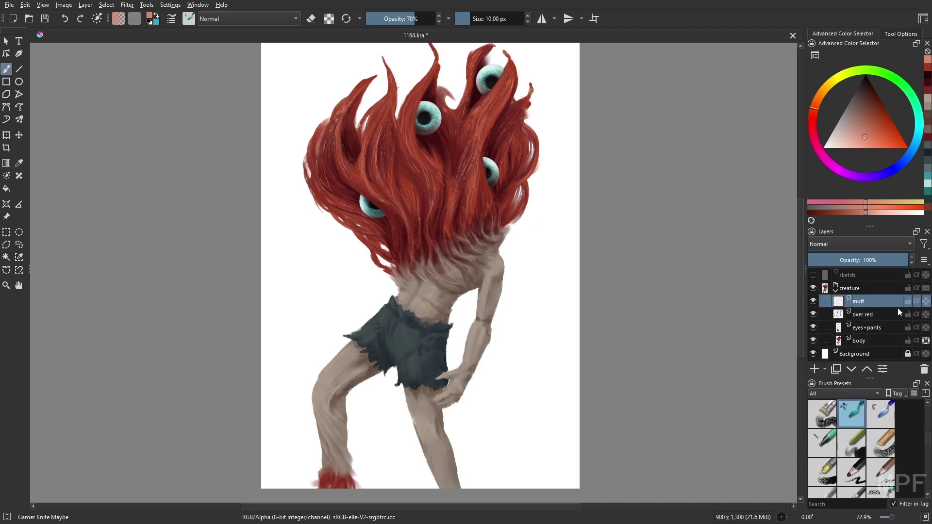
key("alt+shift+m")
- Paint broad muted purple shadows over the hair, torso, shorts and legs on the mult layer at 70% opacity
left_click(857, 110)
left_click_drag(857, 110, 850, 122)
mouse_move(439, 252)
left_mouse_down()
mouse_move(457, 284)
mouse_move(436, 199)
mouse_move(384, 218)
mouse_move(384, 230)
mouse_move(400, 168)
left_mouse_up()
mouse_move(461, 328)
left_mouse_down()
mouse_move(333, 477)
mouse_move(444, 476)
mouse_move(447, 396)
mouse_move(494, 334)
mouse_move(482, 288)
mouse_move(447, 397)
mouse_move(422, 365)
mouse_move(411, 404)
mouse_move(396, 359)
mouse_move(494, 190)
mouse_move(445, 173)
mouse_move(433, 145)
mouse_move(507, 66)
left_mouse_up()
key("[")
key("[")
key("[")
mouse_move(498, 199)
left_mouse_down()
mouse_move(490, 89)
mouse_move(486, 185)
mouse_move(496, 258)
mouse_move(529, 151)
mouse_move(421, 217)
mouse_move(396, 148)
mouse_move(382, 166)
mouse_move(387, 185)
mouse_move(330, 138)
mouse_move(377, 256)
mouse_move(317, 175)
mouse_move(384, 230)
mouse_move(359, 229)
mouse_move(375, 151)
mouse_move(392, 209)
mouse_move(362, 194)
left_mouse_up()
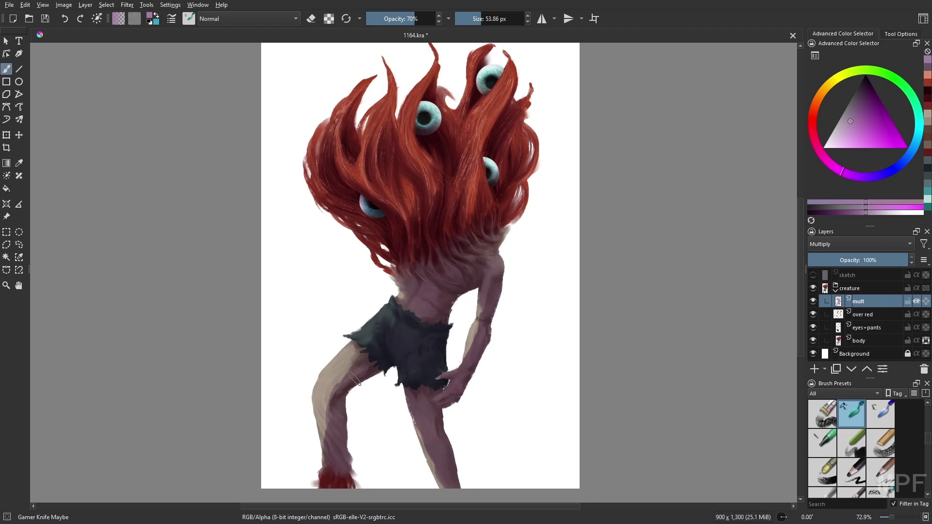
- Soften the purple shadows on the legs, forearm and outer hair with the 53.86 px brush
left_click_drag(449, 485, 426, 417)
left_click_drag(467, 356, 483, 322)
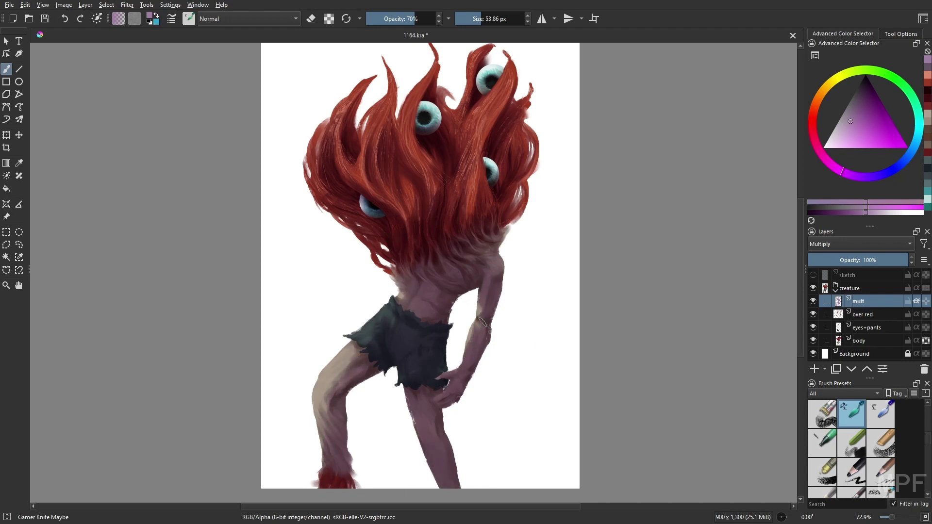
left_click_drag(524, 175, 518, 106)
key("e")
key("e")
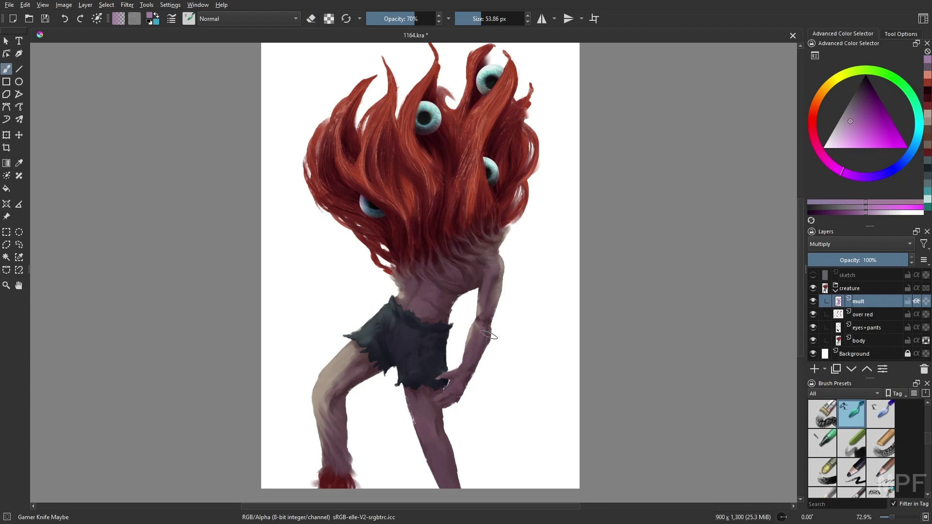
- Refine the light and purple shadow strands within the hair on the mult layer at 22 px
key("e")
key("bracketright")
key("bracketright")
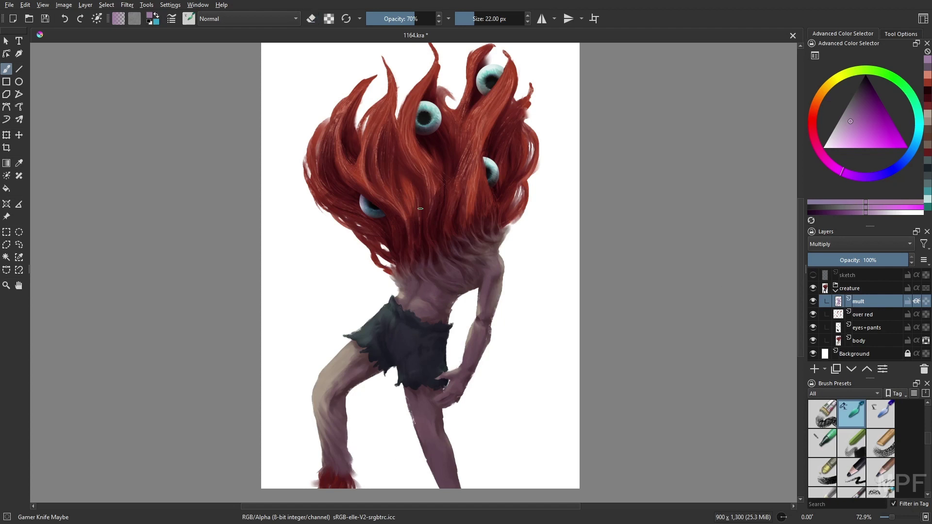
left_click_drag(467, 170, 478, 218)
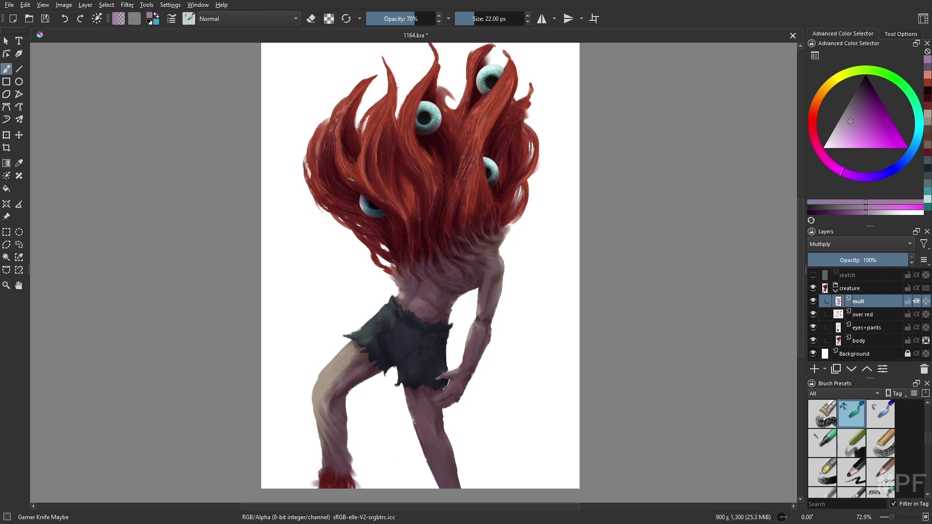
- Add a new layer named "back" between the creature group and the Background layer
left_click(861, 353)
left_click(835, 289)
key("Insert")
double_click(847, 302)
type("back")
key("Return")
- Fill the back layer with muted teal and blend in a vertical pale teal gradient from the upper canvas
left_click(6, 189)
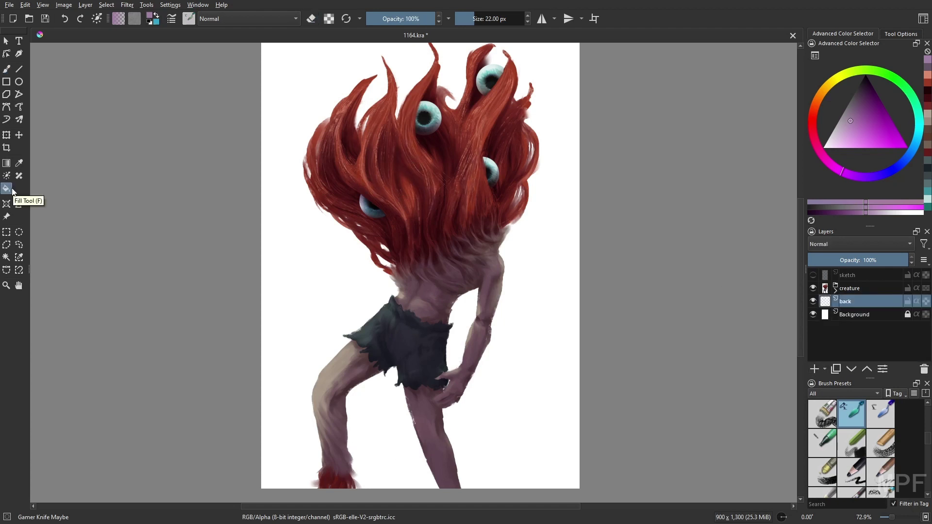
left_click_drag(918, 126, 888, 127)
left_click(840, 140)
left_click(486, 339)
key("g")
left_click_drag(418, 58, 422, 272)
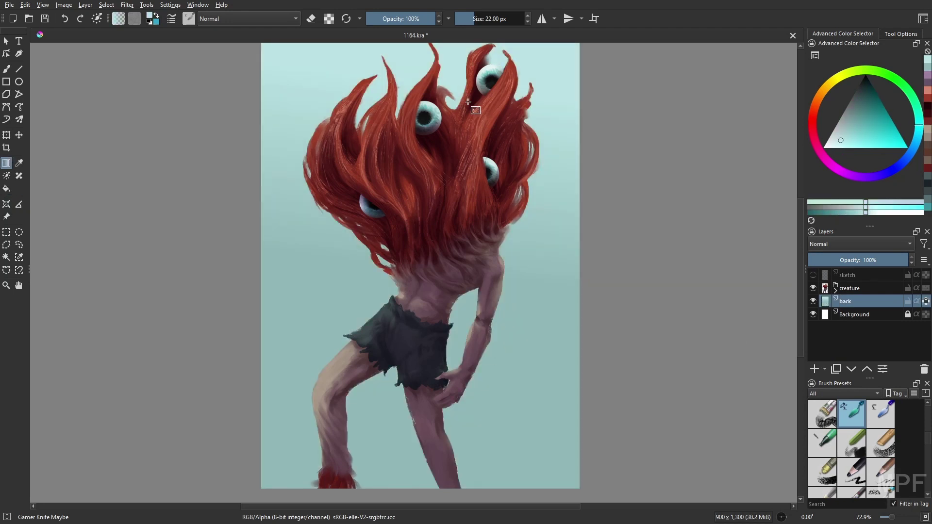
- Add a "front fog" layer above the creature group with a dark teal gradient rising from the lower canvas
left_click(862, 96)
key("Insert")
left_click_drag(422, 486, 422, 291)
double_click(854, 288)
type("front fog")
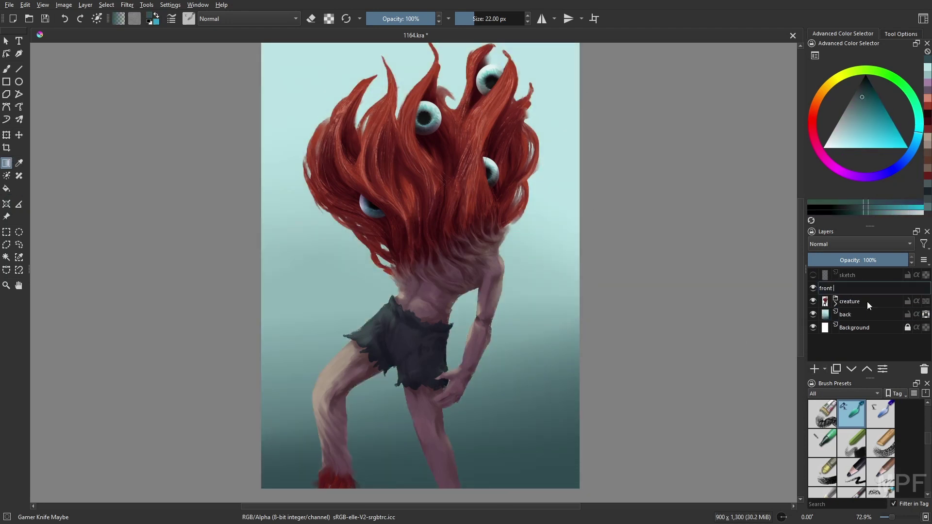
key("Return")
key("2")
- Recolour the creature's body shading on the mult layer with muted teal at 70% opacity
left_click(835, 304)
left_click(859, 314)
key("b")
mouse_move(427, 218)
left_mouse_down()
mouse_move(478, 374)
mouse_move(427, 194)
left_mouse_up()
left_click(929, 80)
key("ctrl+z")
key("ctrl+z")
right_click(550, 386)
left_click(626, 397)
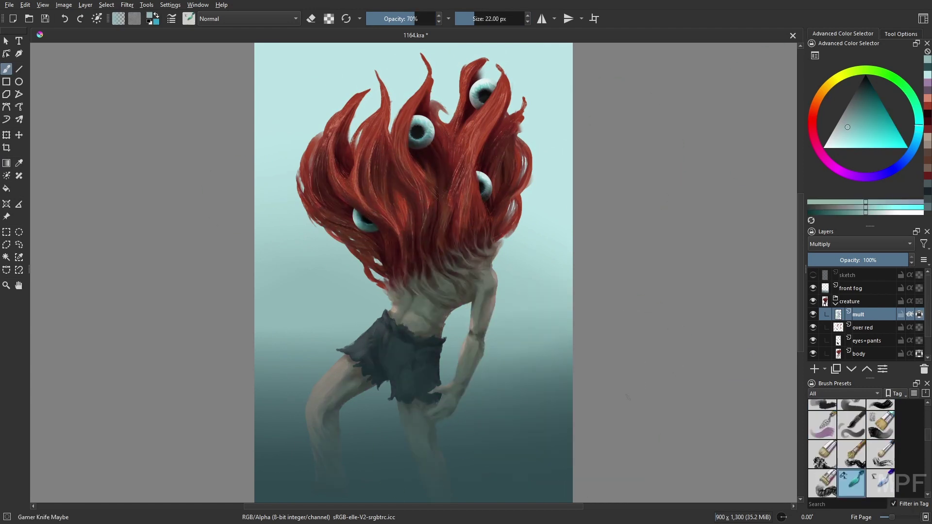
- Deepen the shading on the mult layer with dark teal strokes at 45% opacity and 26 px
left_click(927, 71)
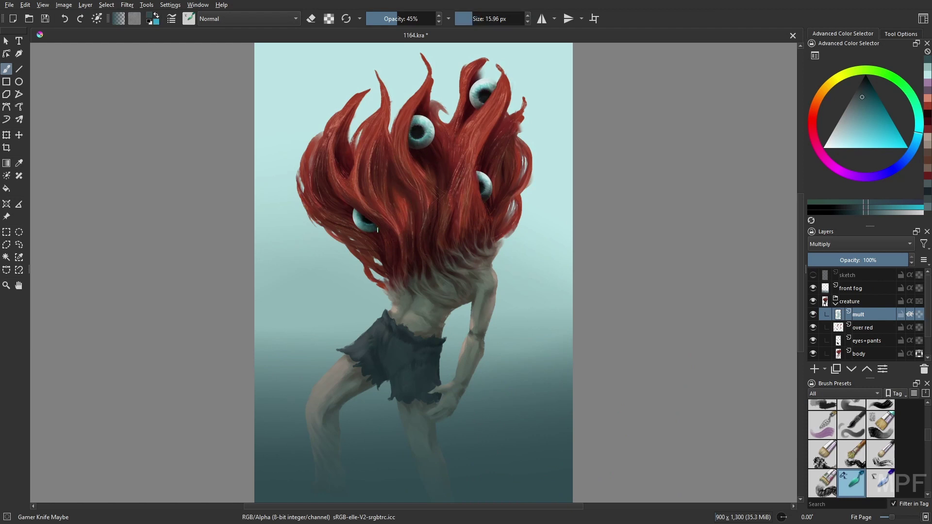
key("bracketright")
key("bracketright")
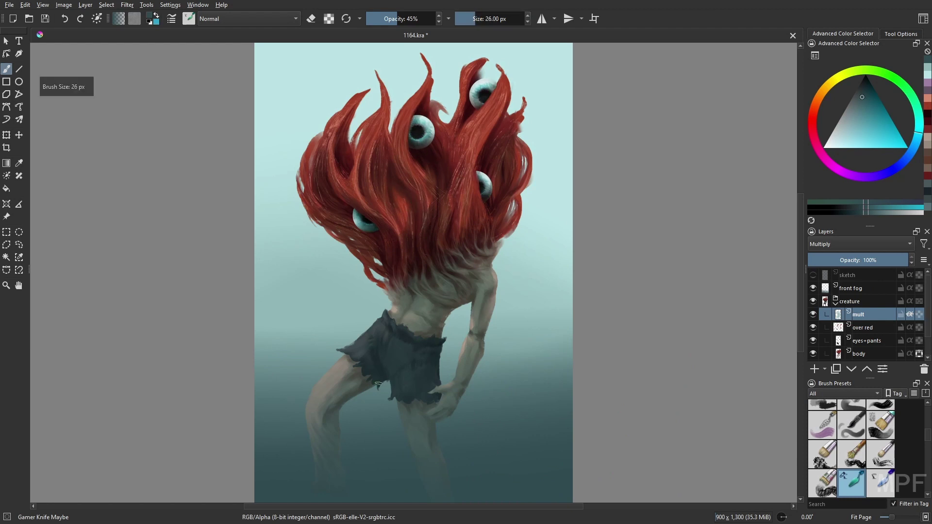
- Add a layer named "even more red" between the mult and over red layers
key("Insert")
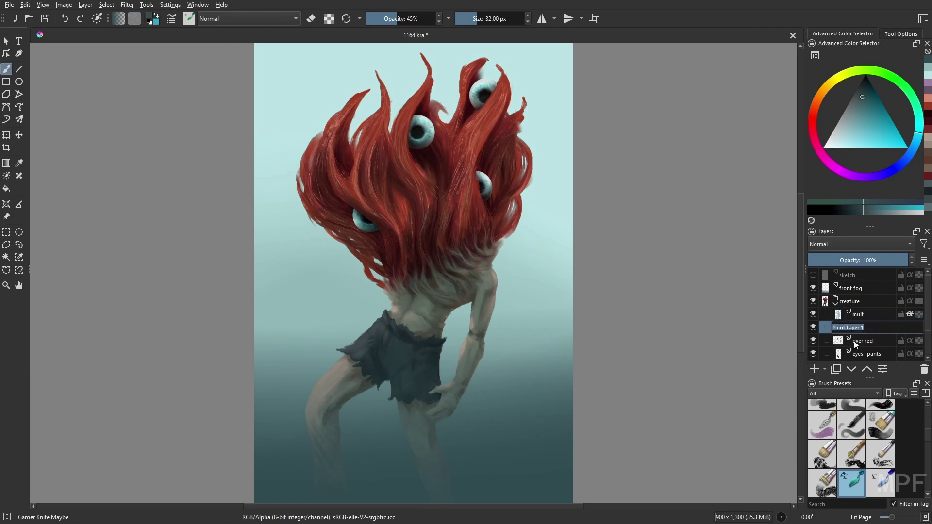
key("F3")
type("even more red")
key("Return")
- Paint thin, curling, branch-like red strands sprouting from the outer edges and tips of the hair
left_click_drag(335, 103, 325, 77)
key("slash")
left_click_drag(288, 118, 305, 148)
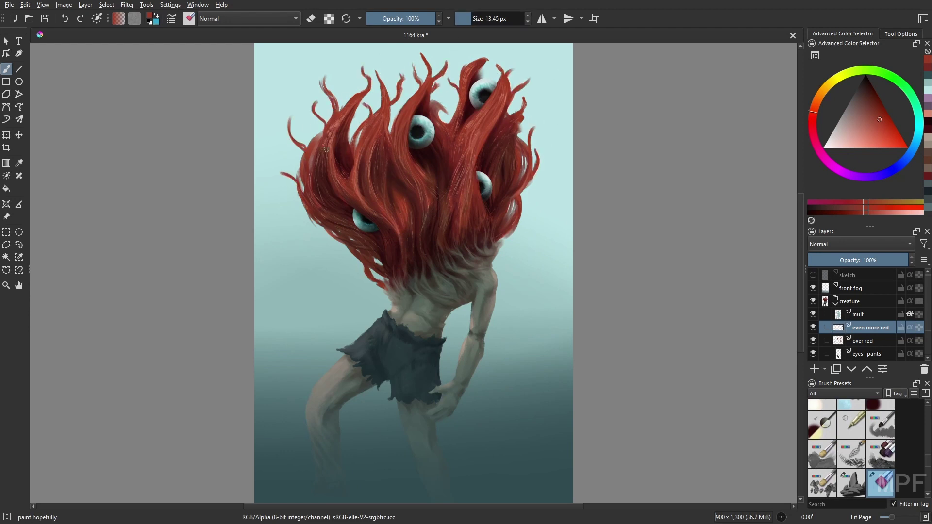
right_click(503, 146)
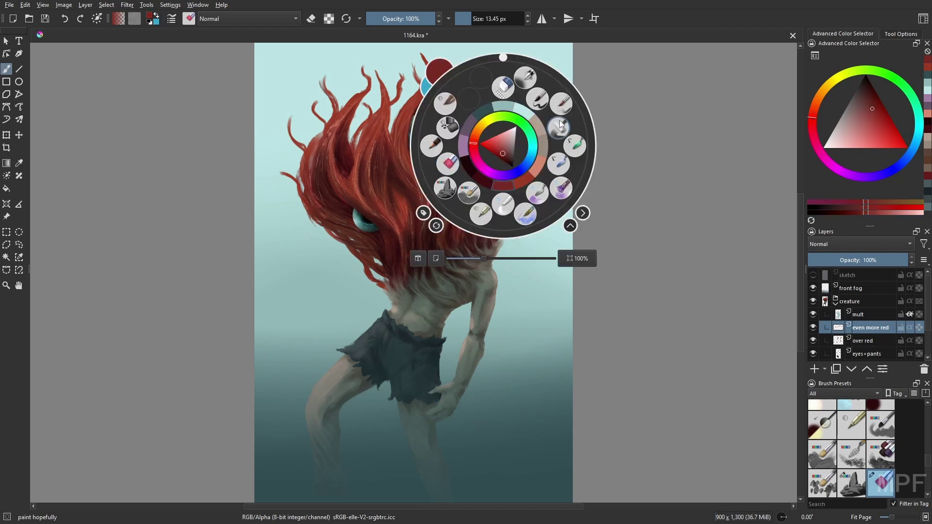
left_click(440, 80)
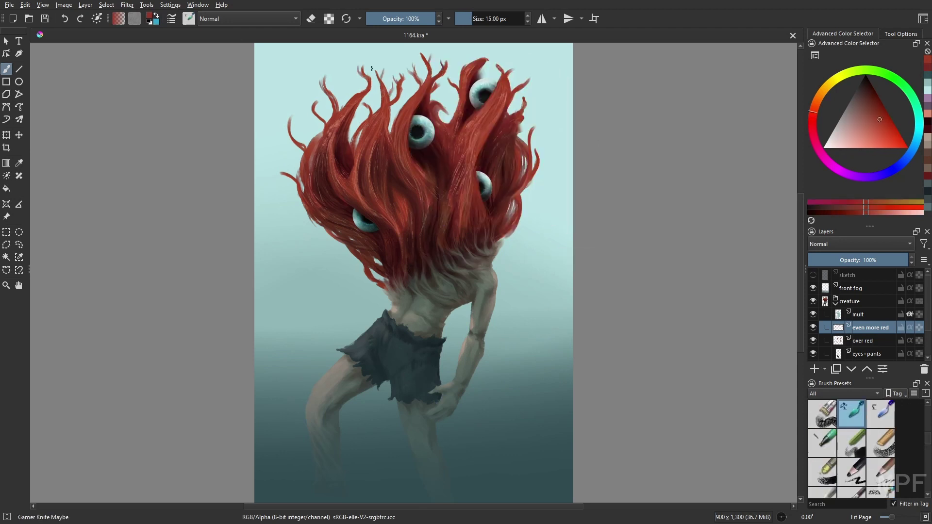
- Add a layer named "leaves" above the even more red layer
left_click(814, 369)
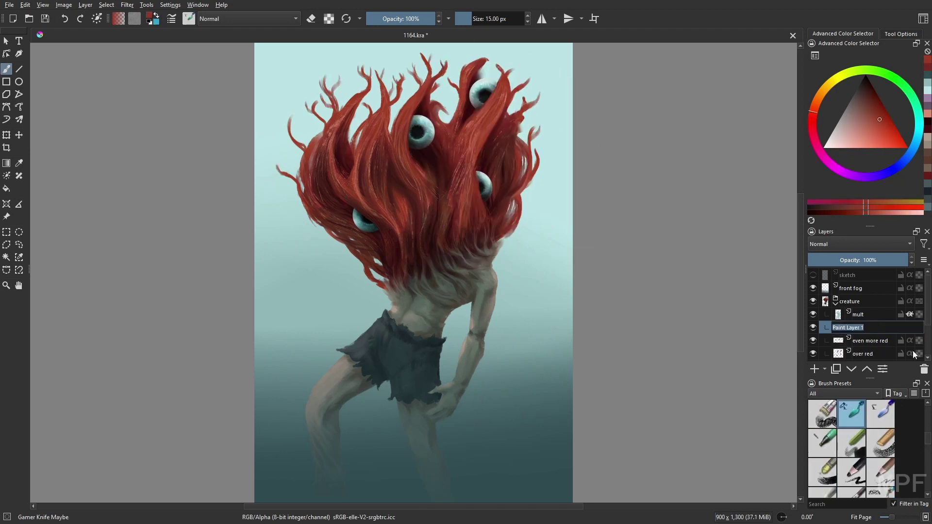
double_click(868, 327)
type("leaves")
key("Return")
- Paint red foliage around the hair tips with the Texture Large Splat brush and move the leaves layer above mult
left_click(822, 415)
left_click(463, 54, "ctrl")
mouse_move(463, 54)
left_mouse_down()
mouse_move(519, 68)
mouse_move(557, 106)
mouse_move(475, 52)
mouse_move(307, 123)
mouse_move(300, 129)
mouse_move(310, 165)
mouse_move(318, 84)
mouse_move(394, 79)
mouse_move(445, 110)
mouse_move(439, 80)
mouse_move(536, 104)
mouse_move(531, 131)
mouse_move(535, 115)
mouse_move(558, 160)
left_mouse_up()
key("ctrl+Page_Up")
- Build up the foliage across the upper canvas with lighter and darker red splats at varied opacity
left_click(272, 153, "ctrl")
key("i")
key("i")
key("i")
mouse_move(316, 68)
left_mouse_down()
mouse_move(298, 101)
mouse_move(441, 66)
mouse_move(536, 138)
mouse_move(413, 71)
mouse_move(291, 59)
mouse_move(358, 83)
left_mouse_up()
left_click(928, 104)
key("bracketleft")
key("bracketleft")
key("minus")
key("k")
key("o")
key("o")
key("o")
key("o")
key("bracketright")
mouse_move(292, 104)
left_mouse_down()
mouse_move(281, 97)
mouse_move(297, 92)
mouse_move(374, 101)
left_mouse_up()
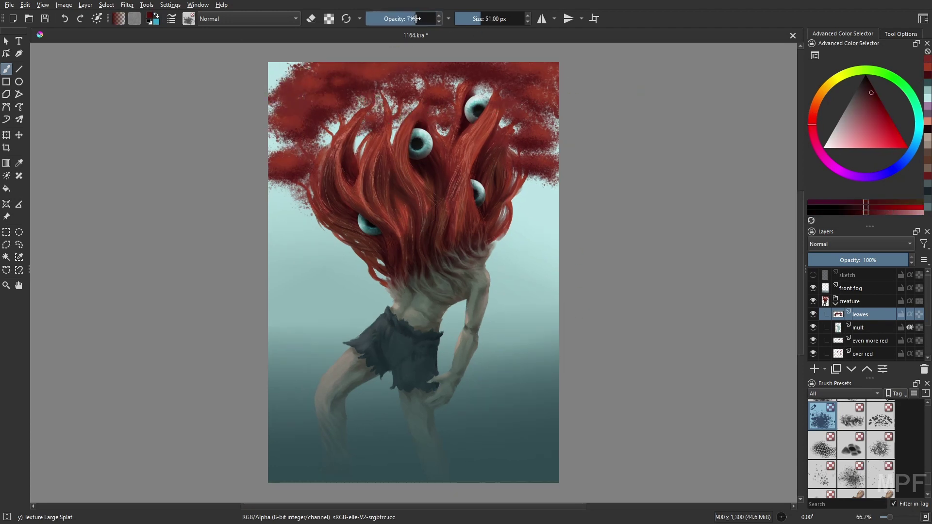
- Highlight the foliage clusters with progressively lighter red splats at 51 px, reducing opacity to 50%
key("k")
key("i")
key("i")
key("i")
key("l")
key("l")
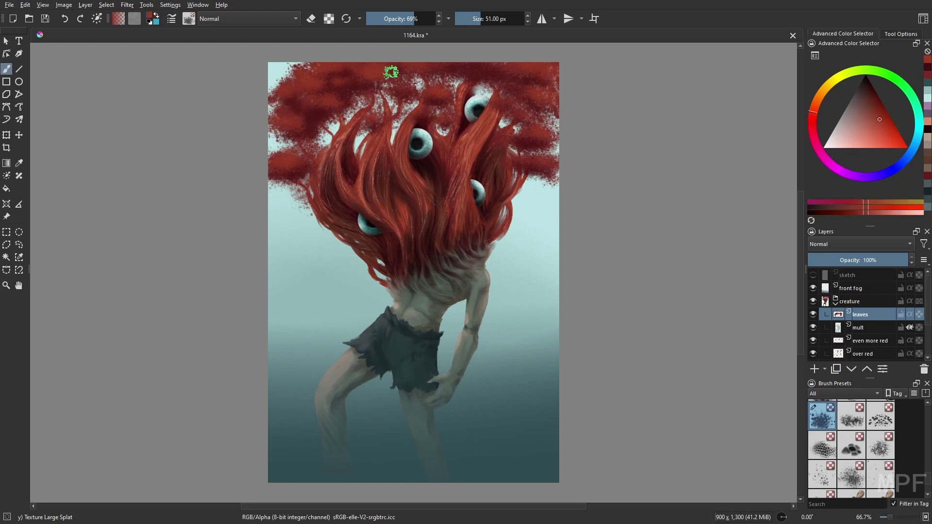
key("i")
key("i")
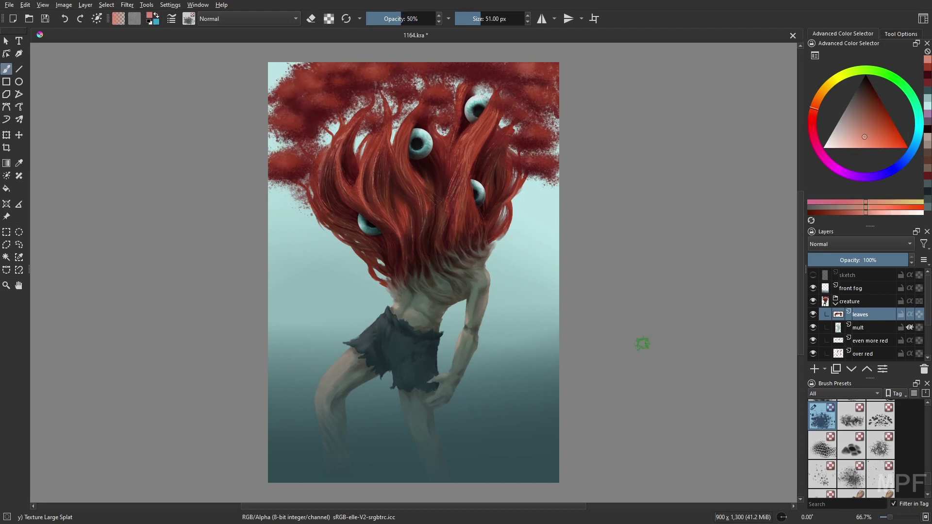
- Paint dark red accents into the hair near the eyes on the over red layer with the 14 px knife brush
key("Page_Down")
key("Page_Down")
key("Page_Down")
key("slash")
left_click(434, 169, "ctrl")
left_click(431, 152, "ctrl")
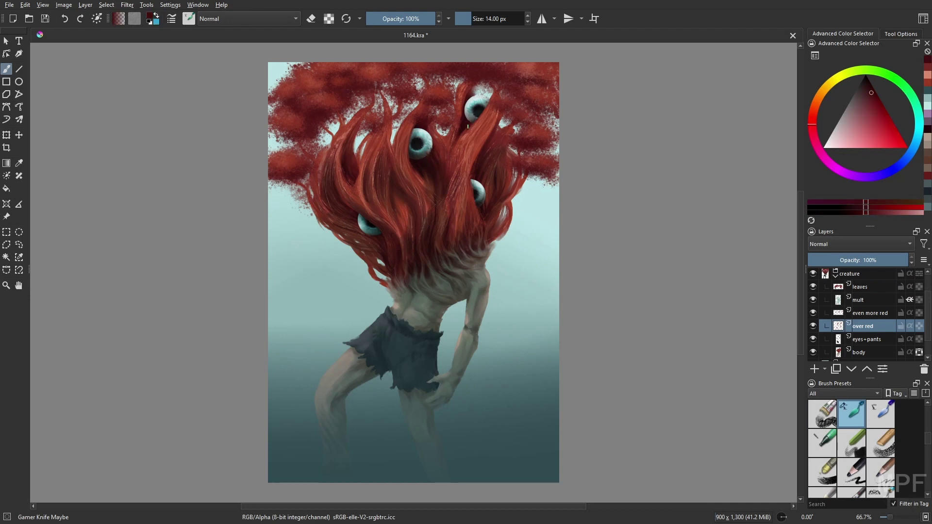
- Tint the upper hair and eyes with muted teal on the mult layer using the WaterC Spread and Airbrush Soft brushes
key("Page_Up")
key("Page_Up")
right_click(686, 352)
left_click(770, 383)
left_click(505, 109, "ctrl")
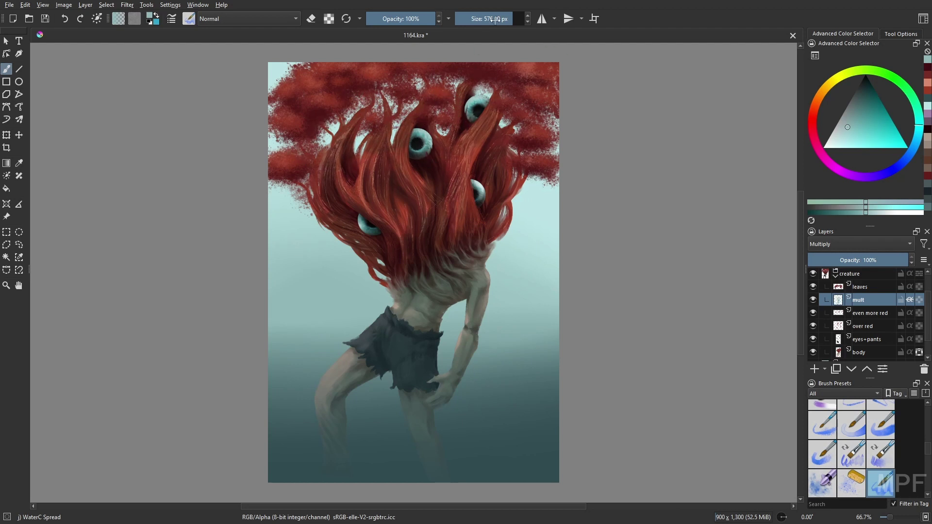
left_click(927, 98)
key("slash")
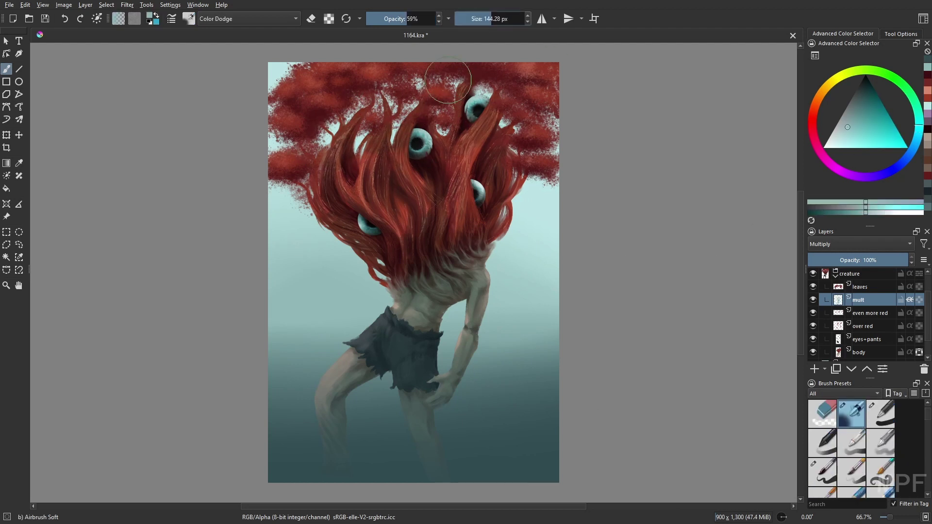
- Add a "back leaves" layer below the creature group and paint dark red splat foliage behind both sides of the hair
left_click(835, 274)
left_click(853, 314)
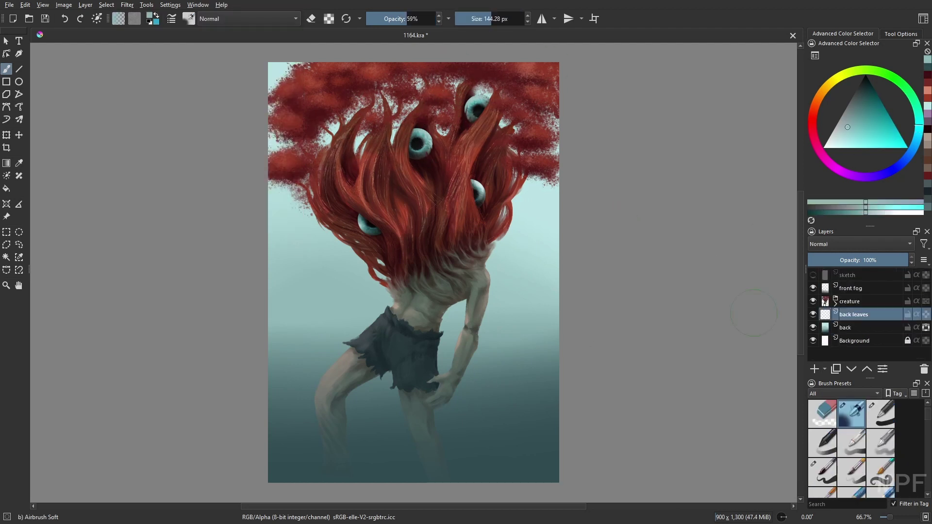
scroll(851, 447, "down", 3)
left_click(821, 415)
left_click(343, 159, "ctrl")
mouse_move(343, 159)
left_mouse_down()
mouse_move(500, 135)
mouse_move(514, 194)
left_mouse_up()
left_click(507, 210, "ctrl")
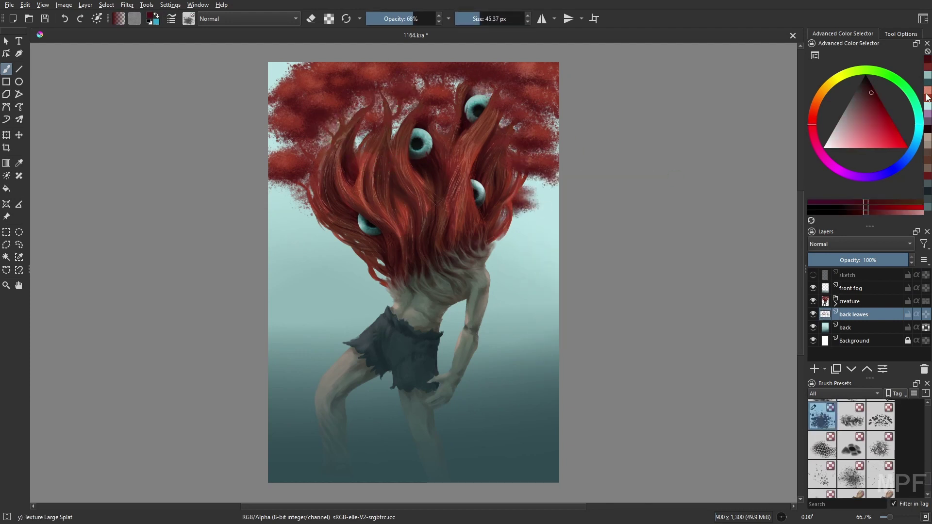
left_click(540, 194, "ctrl")
left_click(302, 202, "ctrl")
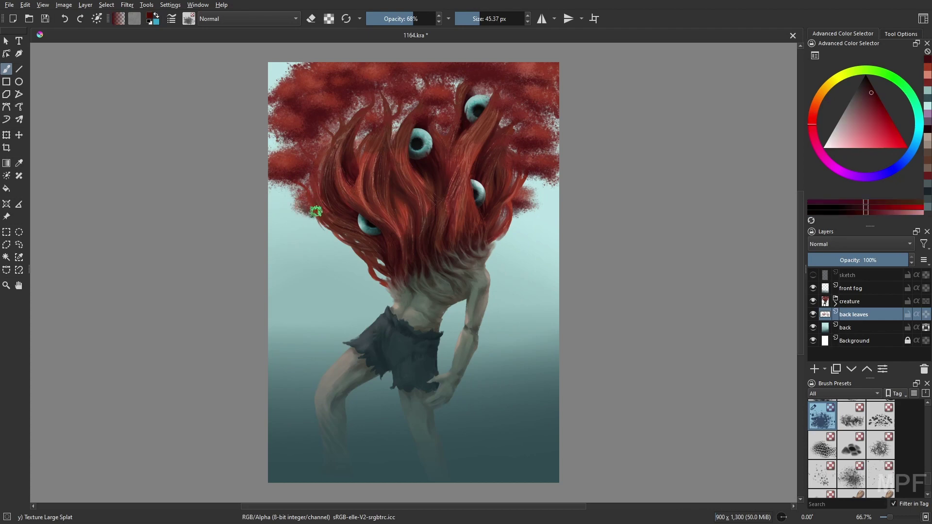
- Add a filter mask to the back leaves layer and scatter dark red specks with WaterC Special Splats at 50% opacity
left_click(127, 5)
left_click(873, 343)
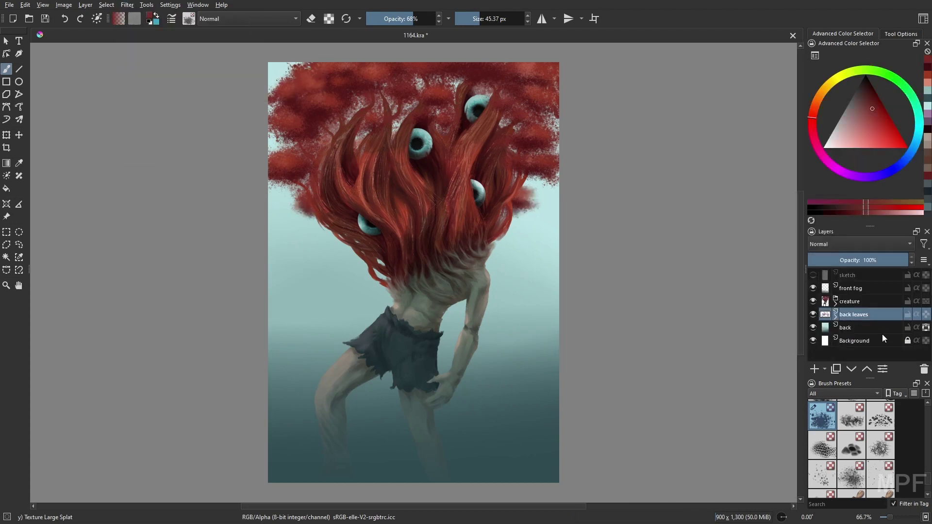
right_click(686, 372)
left_click(686, 372)
left_click(425, 109, "ctrl")
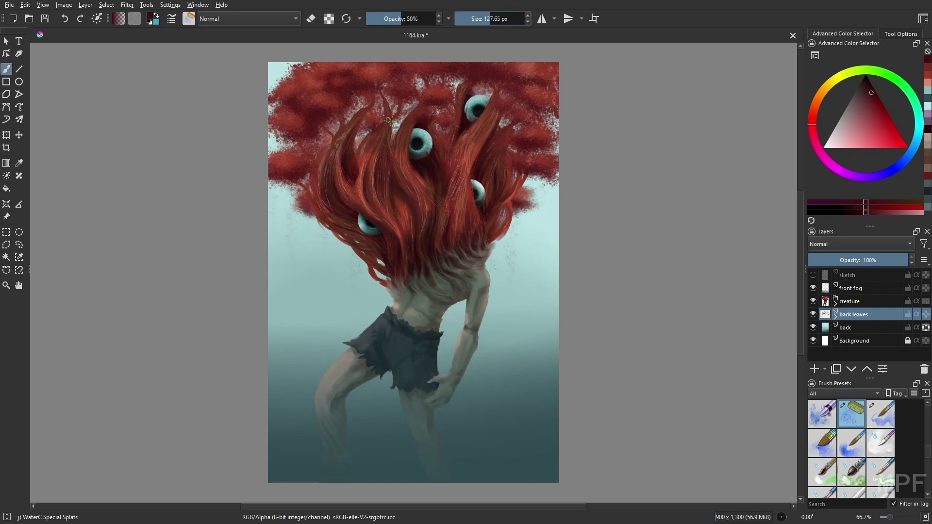
- Rework the shorts' fabric and ragged hem on the eyes+pants layer with Wet Bristles at 14 and 26 px
key("Page_Up")
key("Page_Up")
right_click(605, 371)
left_click(605, 372)
right_click(532, 372)
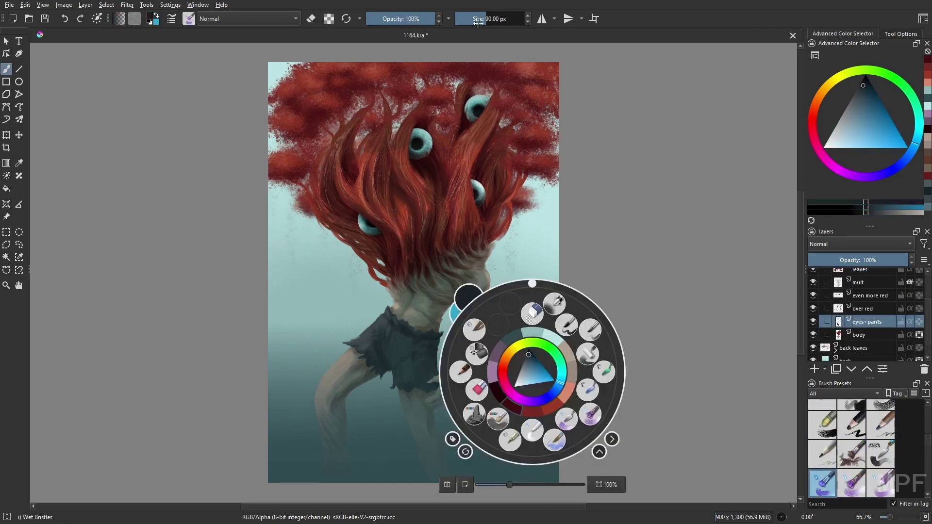
left_click(463, 384)
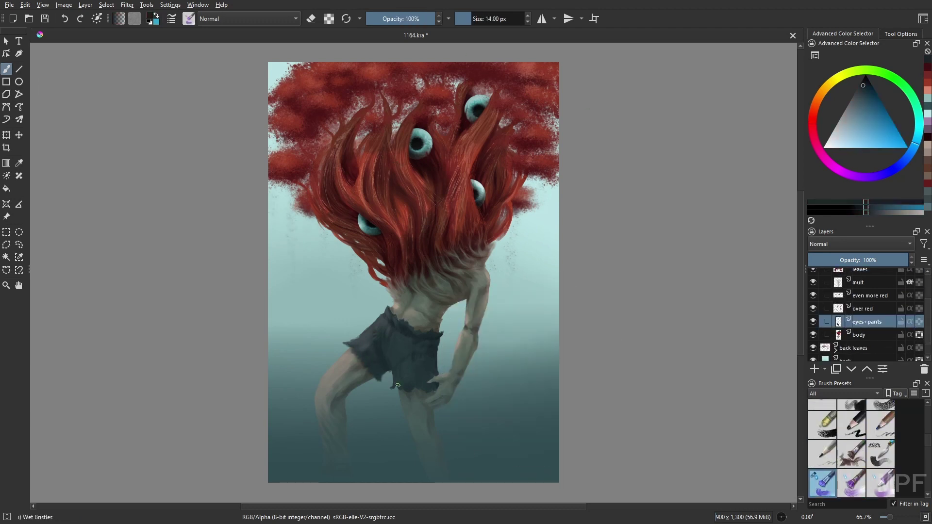
left_click_drag(398, 385, 407, 388)
left_click(429, 335, "ctrl")
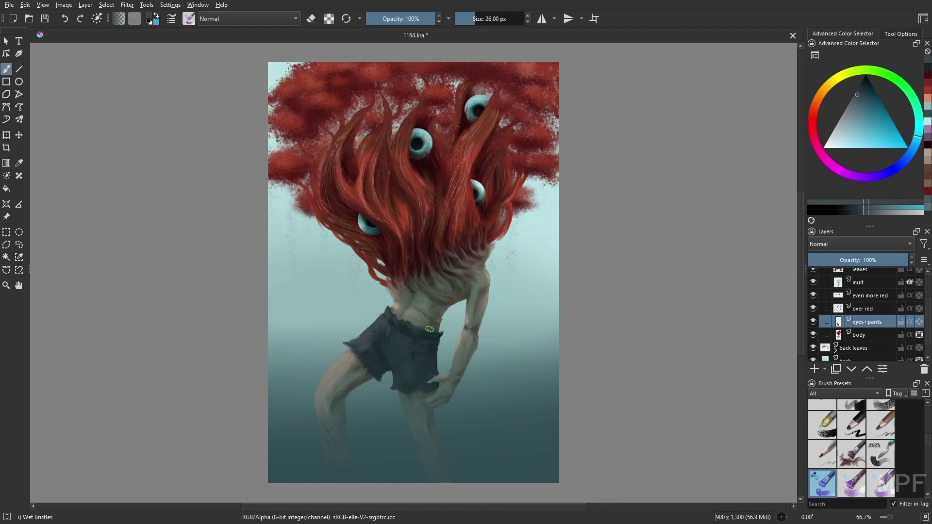
- Darken the shorts with the 85.52 px soft airbrush and shade the lower legs dark teal on the mult layer
right_click(675, 359)
left_click(614, 369)
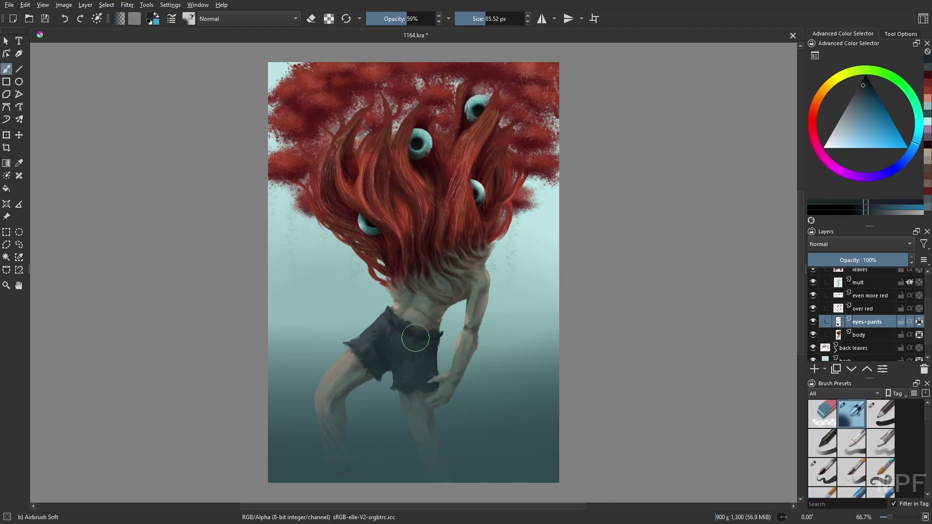
left_click(869, 283)
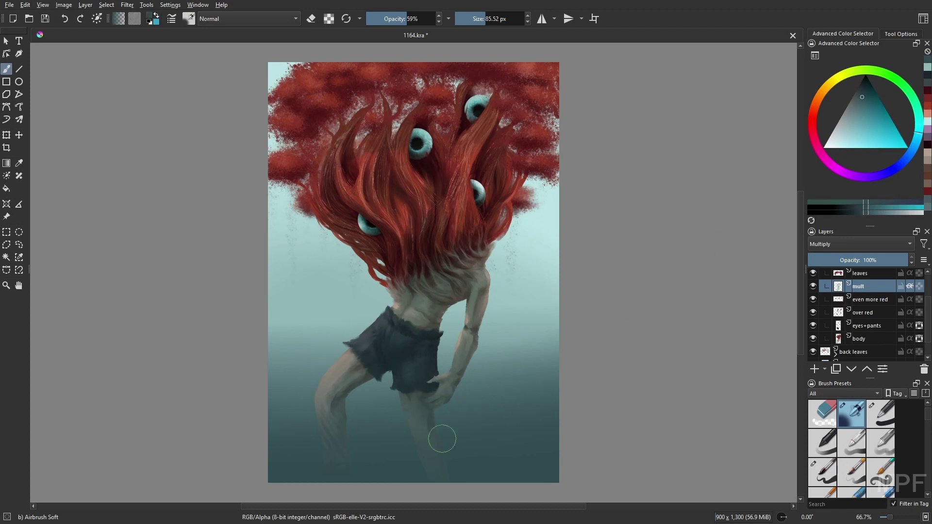
- Add a "dodge" layer in Color Dodge mode above the creature and airbrush a red glow over the hair and foliage
left_click(854, 301)
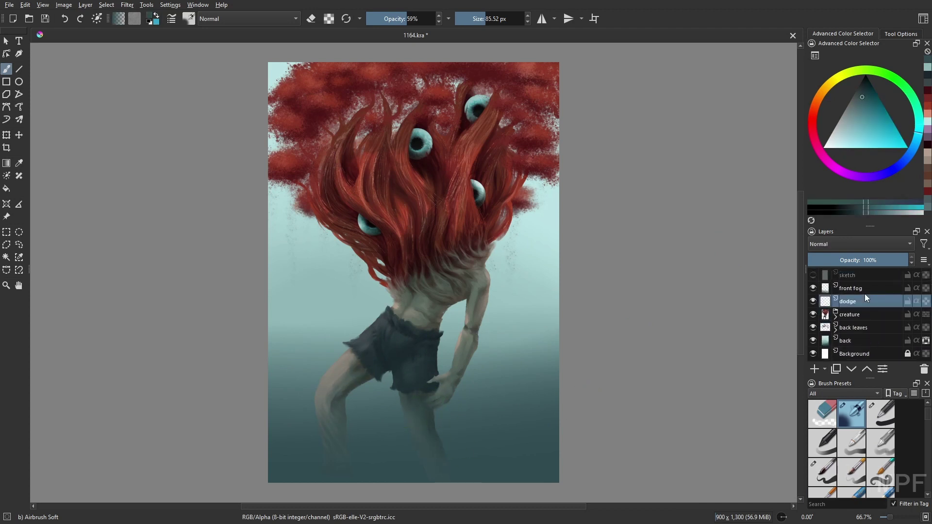
left_click(358, 237, "ctrl")
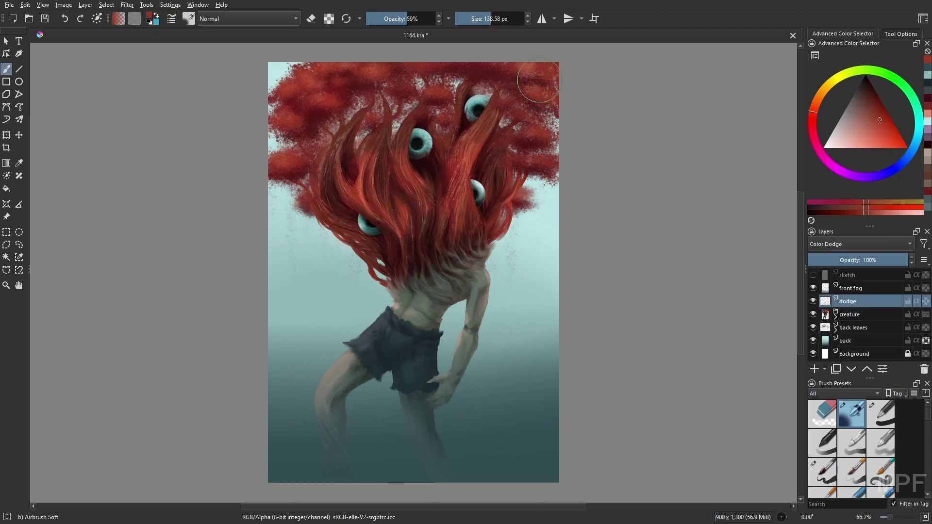
left_click_drag(483, 97, 468, 220)
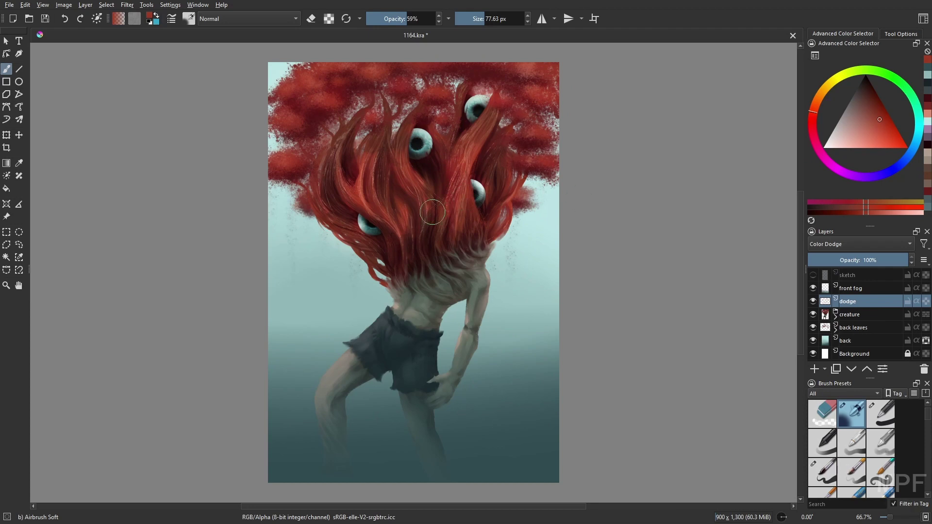
- Add a Gaussian blur filter mask to the body layer and erase parts of it with the soft airbrush
left_click(859, 341)
left_click(127, 5)
left_click(160, 28)
left_click(738, 345)
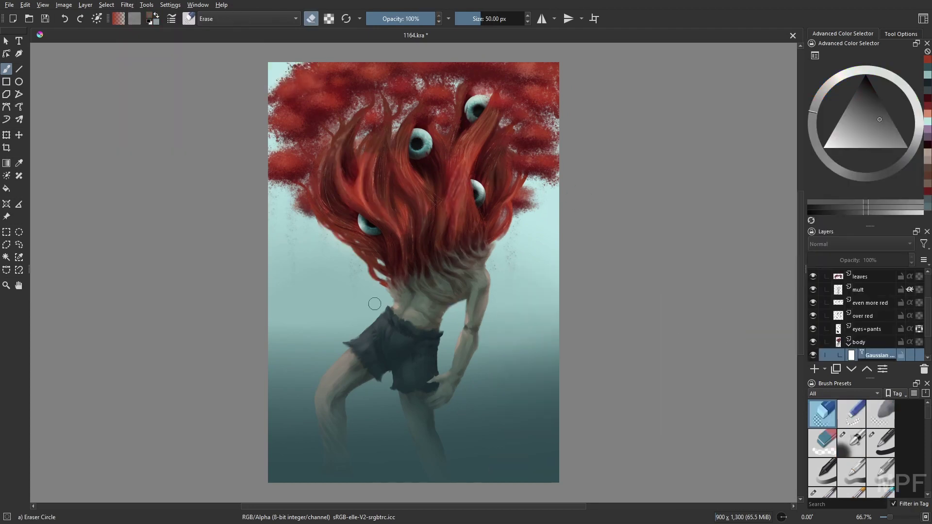
key("e")
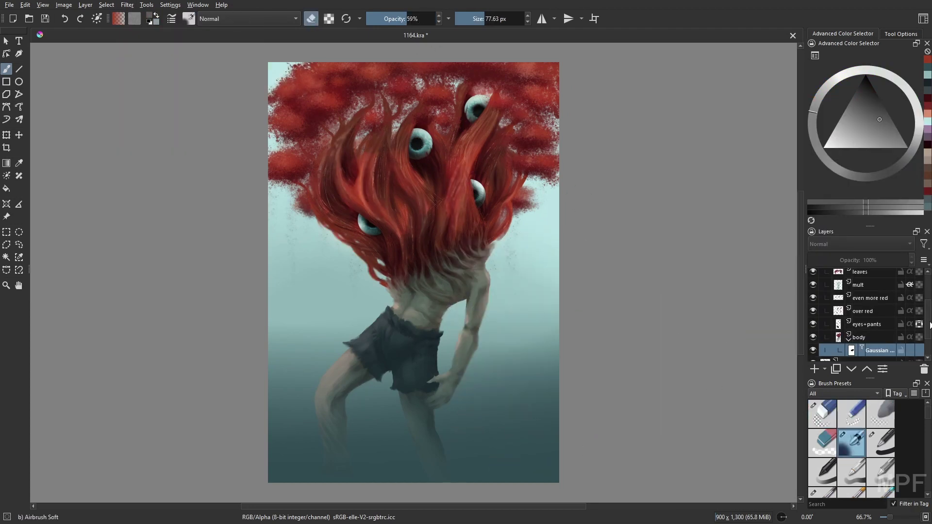
- Mask the Gaussian blur on the eyes+pants layer with an elliptical selection around the shorts, and clear the selection
key("j")
left_click_drag(494, 434, 318, 281)
key("b")
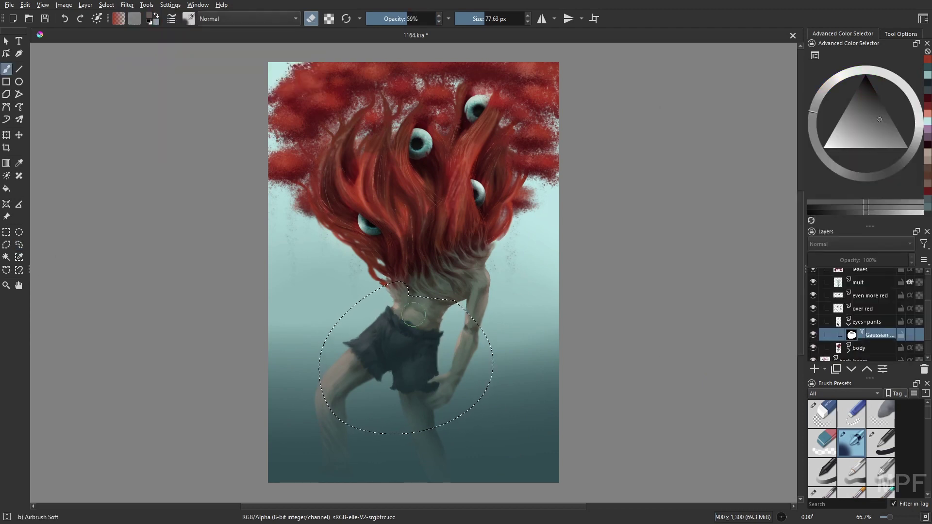
key("ctrl+shift+a")
- Refine the shorts' folds on the eyes+pants layer with dark blue and teal-grey knife strokes at 12 to 18 px
key("slash")
key("Page_Up")
key("bracketleft")
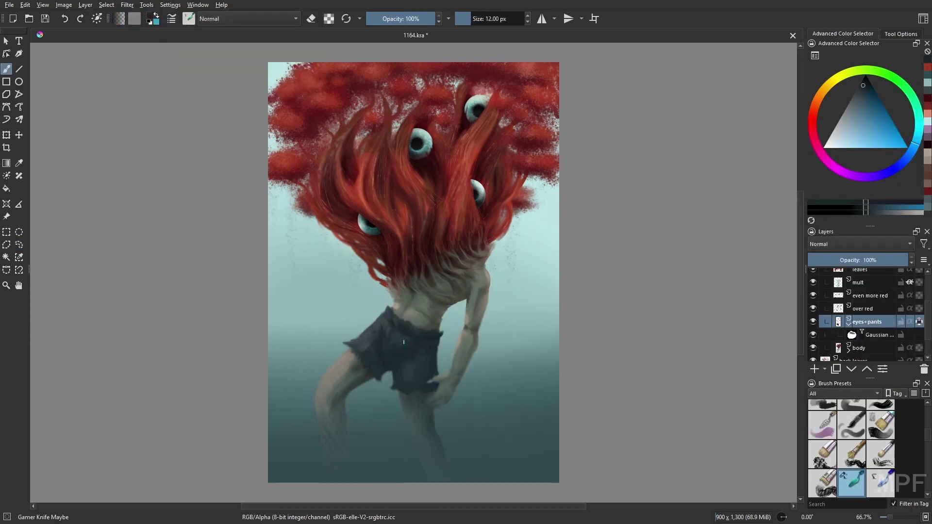
left_click(927, 83)
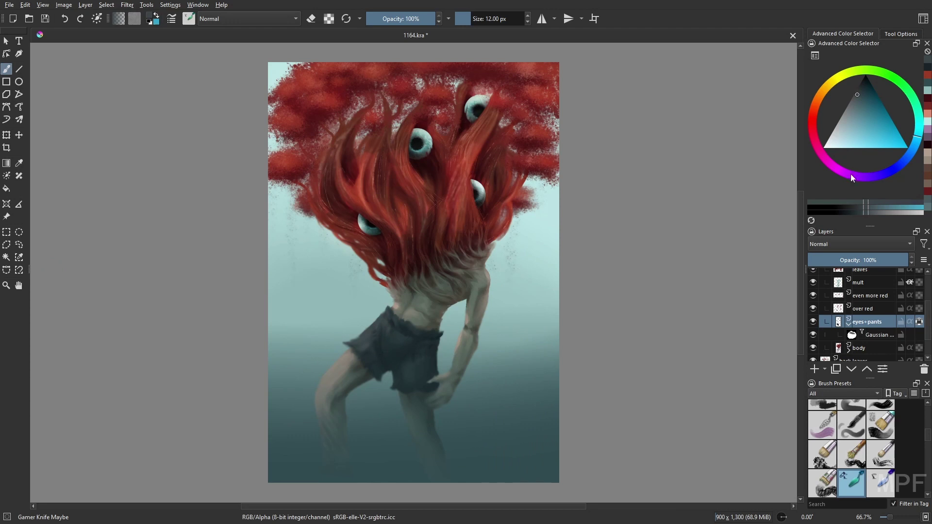
key("bracketright")
key("bracketright")
key("bracketright")
key("l")
key("l")
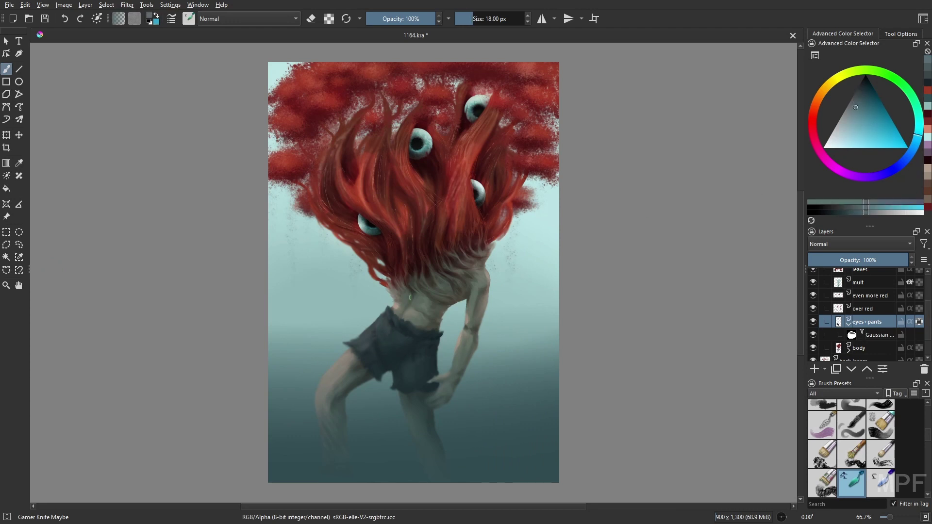
- Deepen the shading around the lower hair and torso on the mult layer with the knife brush and a 156 px soft airbrush
scroll(854, 315, "up", 3)
left_click(813, 288)
key("k")
key("Page_Up")
key("e")
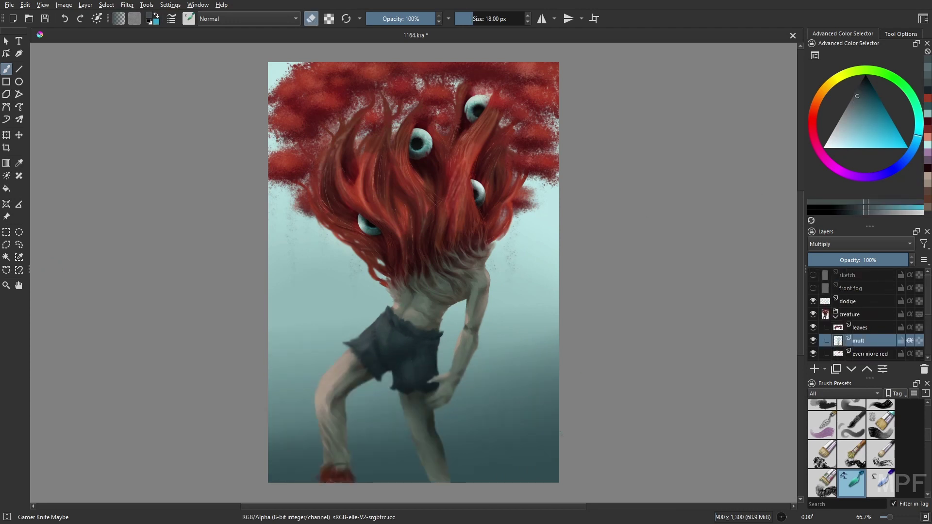
left_click(813, 289)
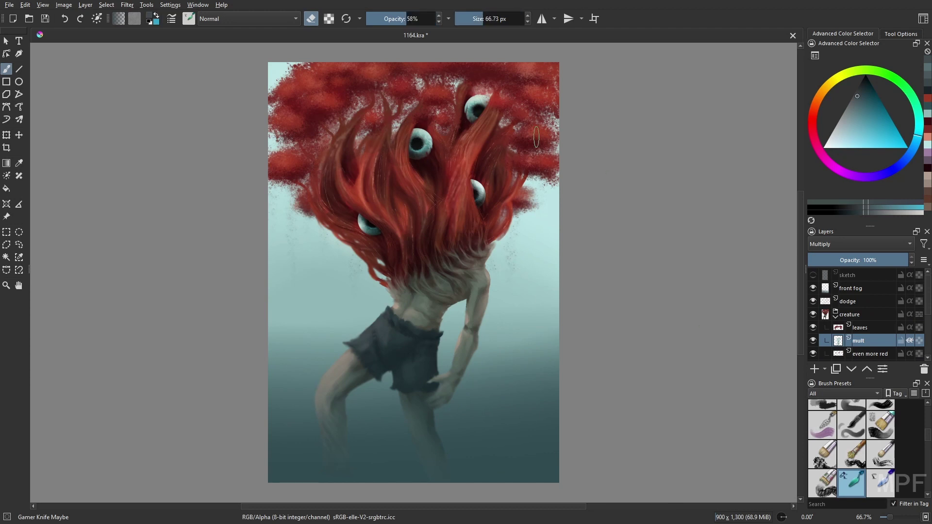
key("slash")
key("k")
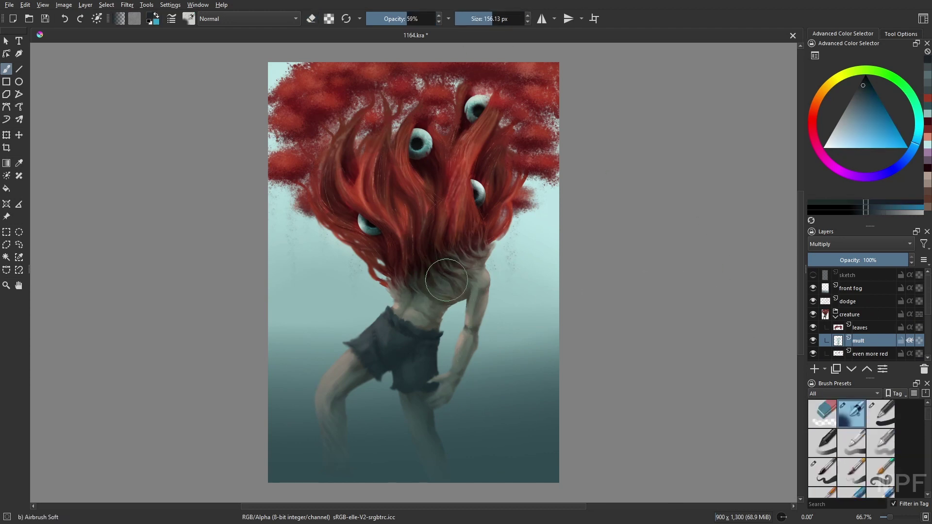
key("slash")
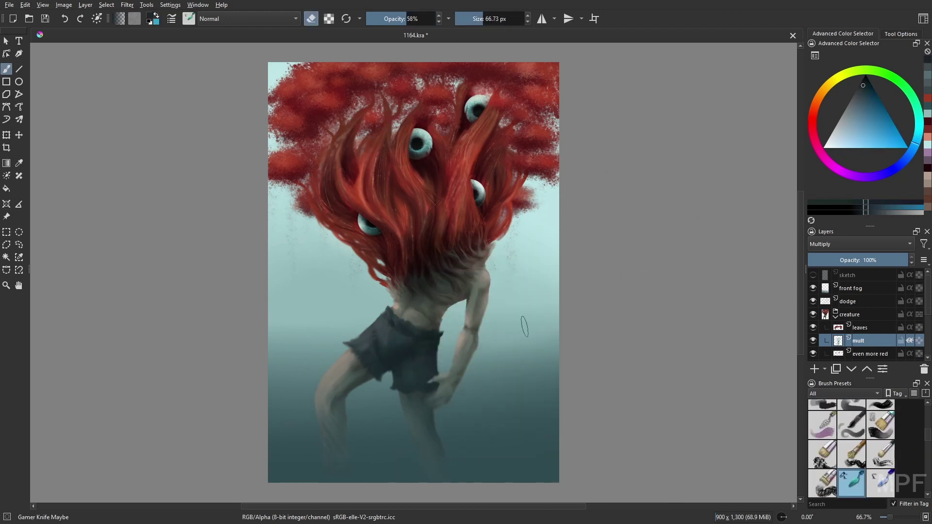
- Add a "falling leaves" layer above dodge and scatter dark red and salmon specks beside the creature with the Texture Splat brush
left_click(835, 316)
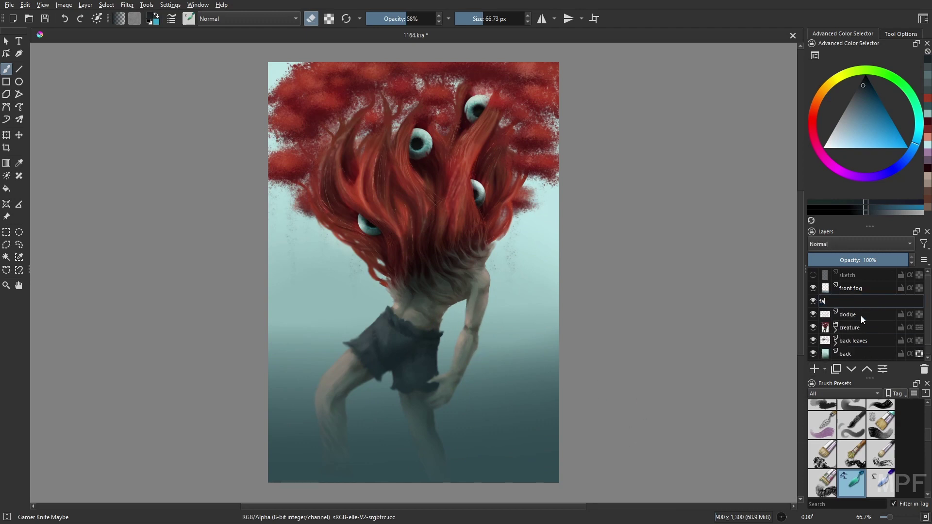
left_click(859, 301)
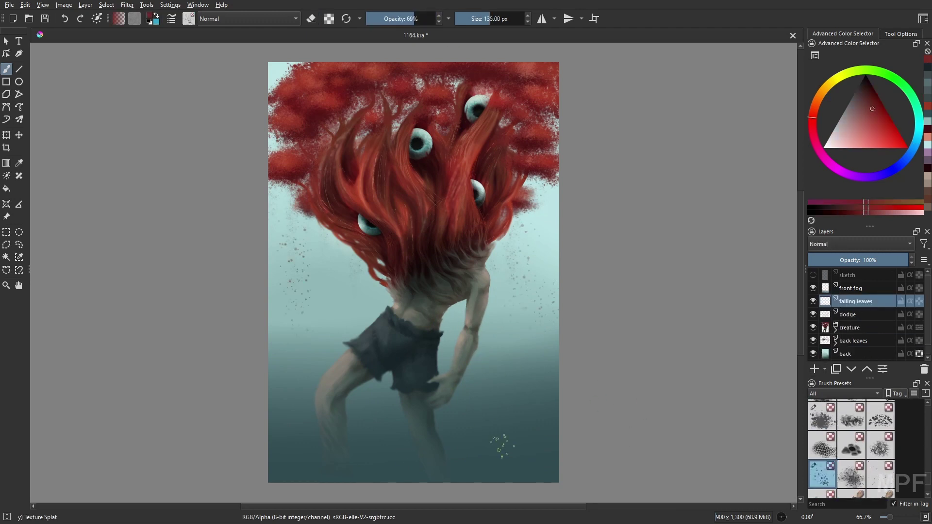
left_click(926, 141)
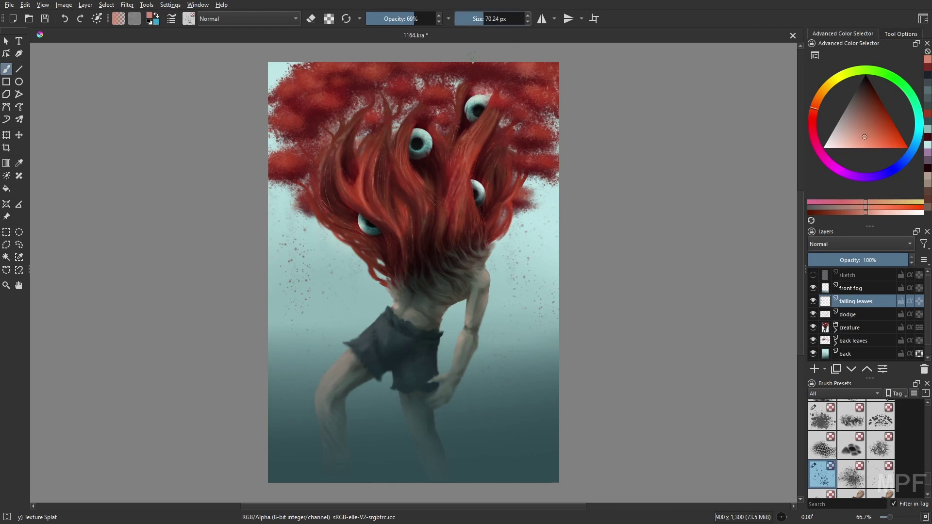
- Apply a Motion Blur filter at a 90° angle to the falling leaves layer
left_click(127, 5)
left_click(301, 92)
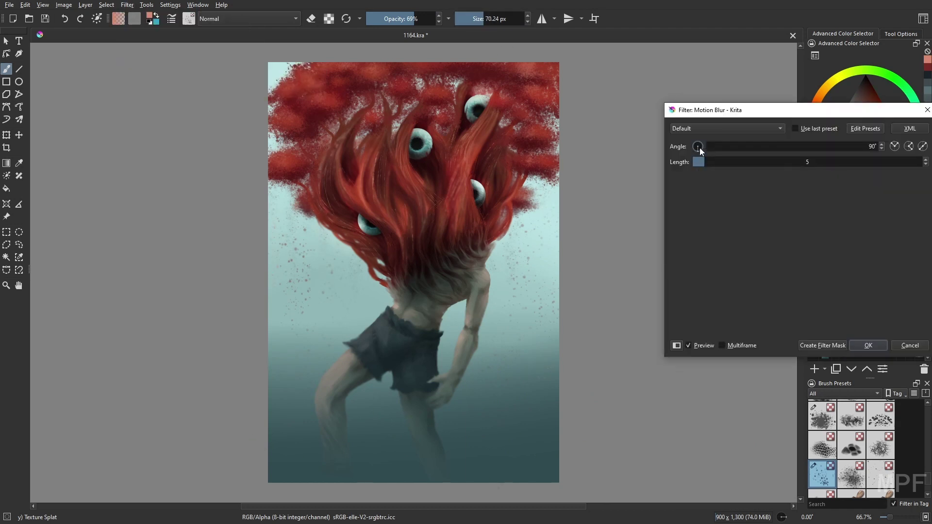
left_click(699, 163)
key("Return")
- Paint pale teal highlights on the eyes and fine hair strands on the dodge layer with a soft airbrush and a 4 px RGBA 06 Rock brush
left_click(854, 314)
key("slash")
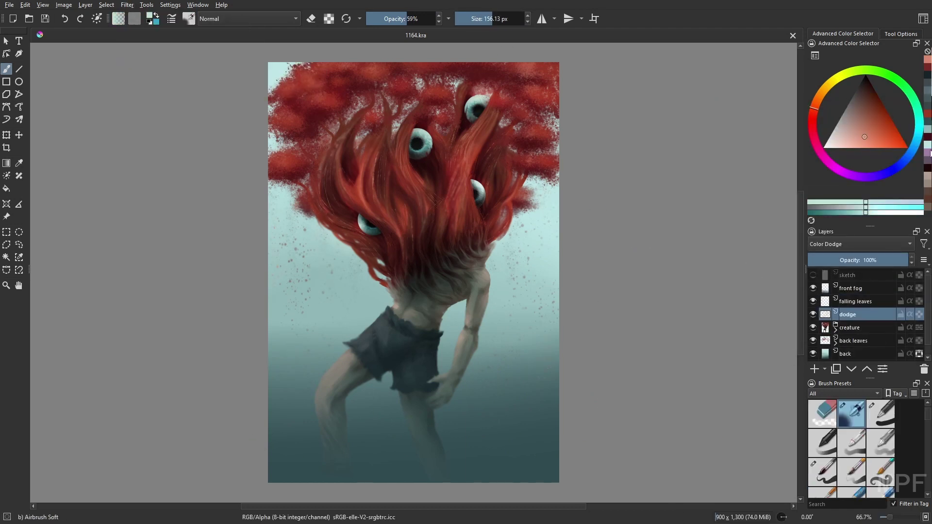
left_click(472, 103, "ctrl")
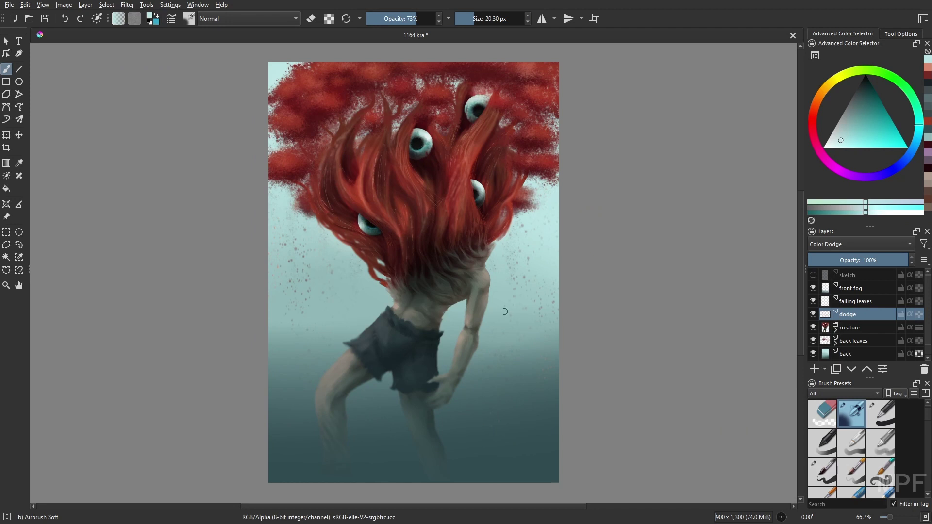
key("bracketleft")
right_click(377, 197)
left_click(427, 248)
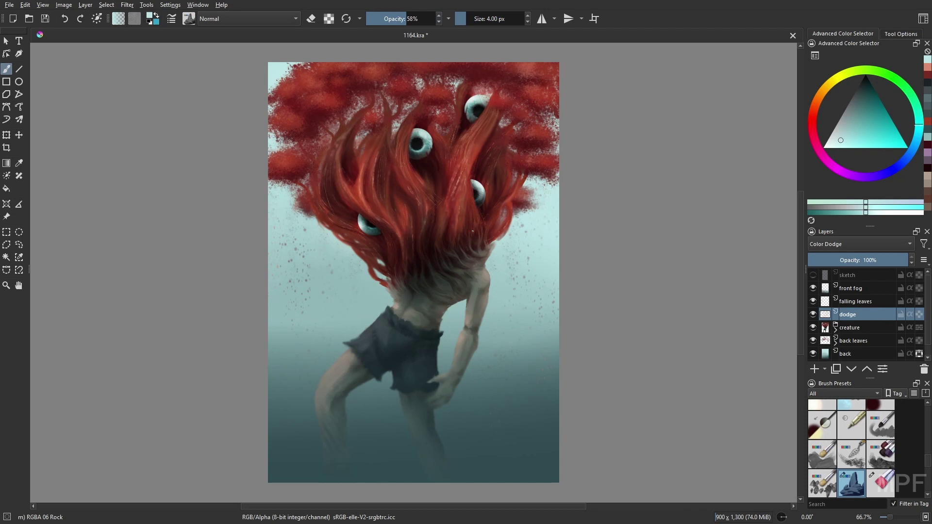
- Rework the body layer's Gaussian blur mask over the hair with Eraser Circle and a 225 px soft airbrush
left_click(835, 331)
left_click(876, 346)
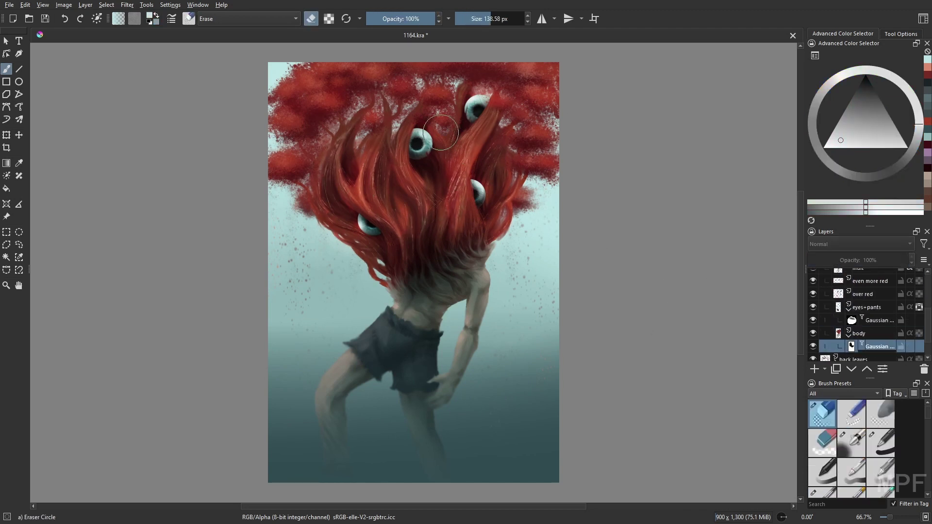
right_click(686, 208)
left_click(686, 146)
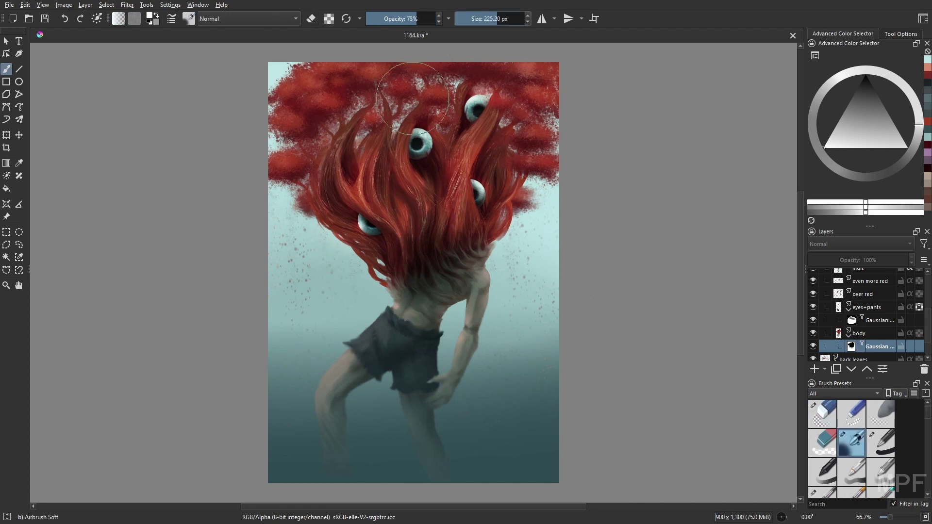
- Airbrush grey-teal shading around the hand and shorts on the mult layer with a 33 px soft brush
scroll(873, 311, "up", 2)
left_click(873, 297)
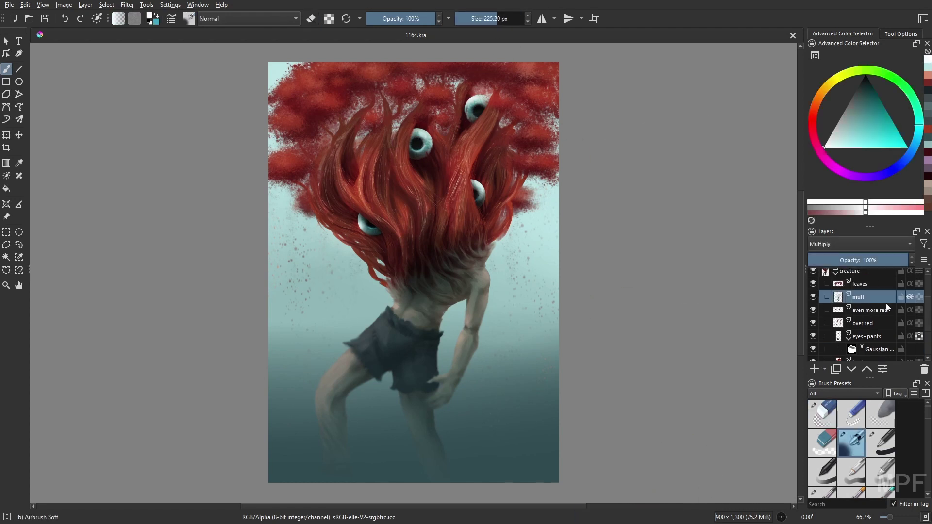
left_click(928, 149)
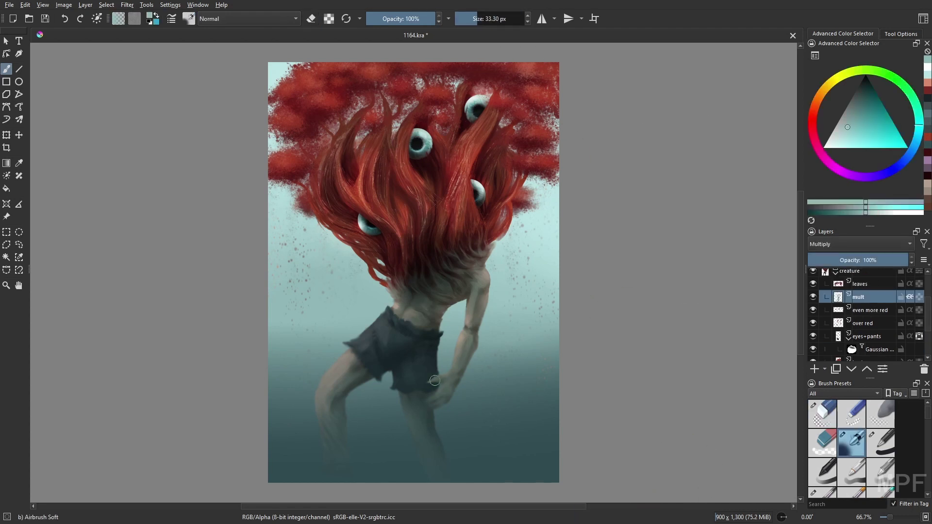
- Scatter more dark red and salmon leaf specks on the falling leaves layer with the Texture Starfield and 70 px Texture Splat brushes
left_click(928, 104)
scroll(414, 272, "up", 1)
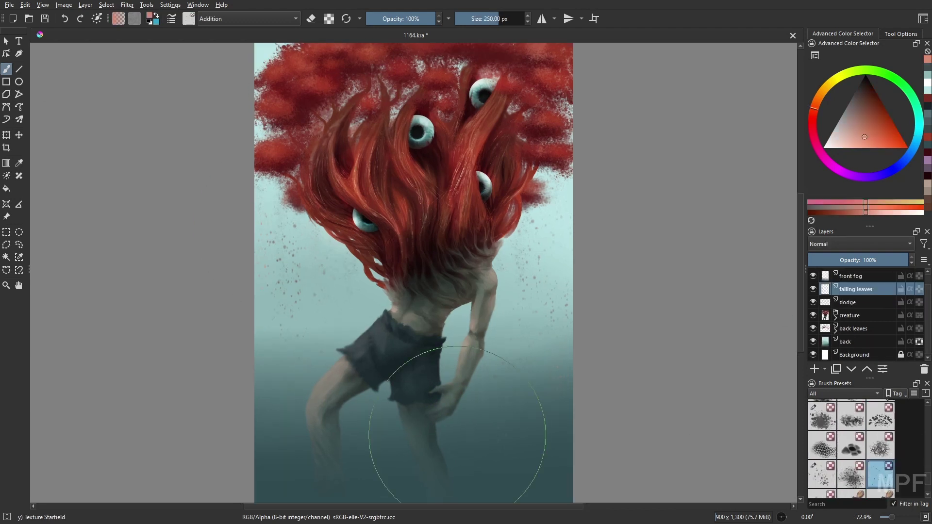
key("slash")
left_click(446, 172, "ctrl")
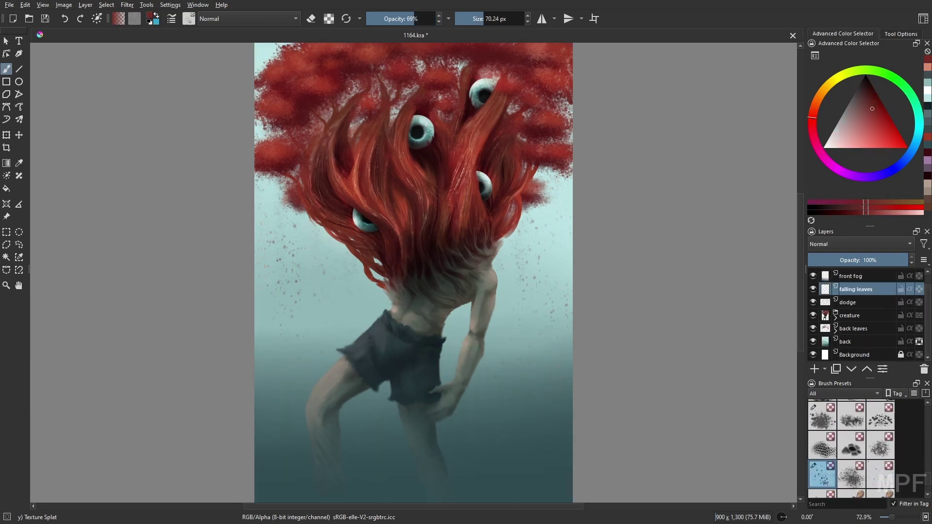
left_click(339, 138, "ctrl")
- Soften the specks on the falling leaves layer by erasing parts of them with the soft airbrush at about 57 px
key("e")
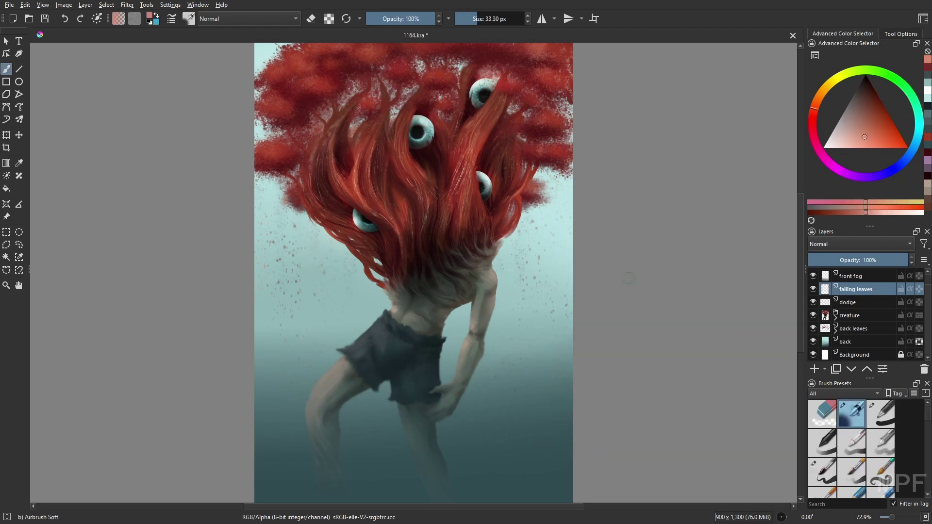
key("bracketleft")
key("bracketleft")
key("bracketleft")
key("bracketleft")
key("o")
key("o")
key("o")
key("o")
key("o")
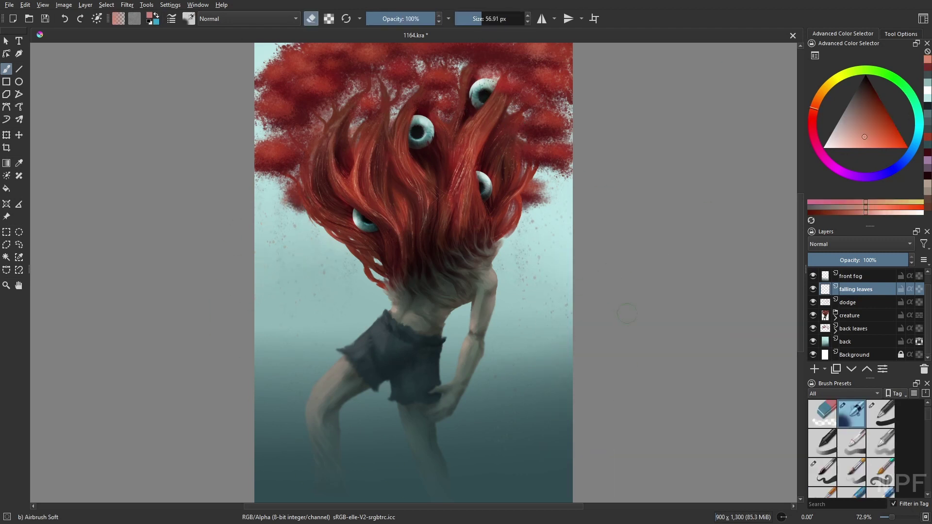